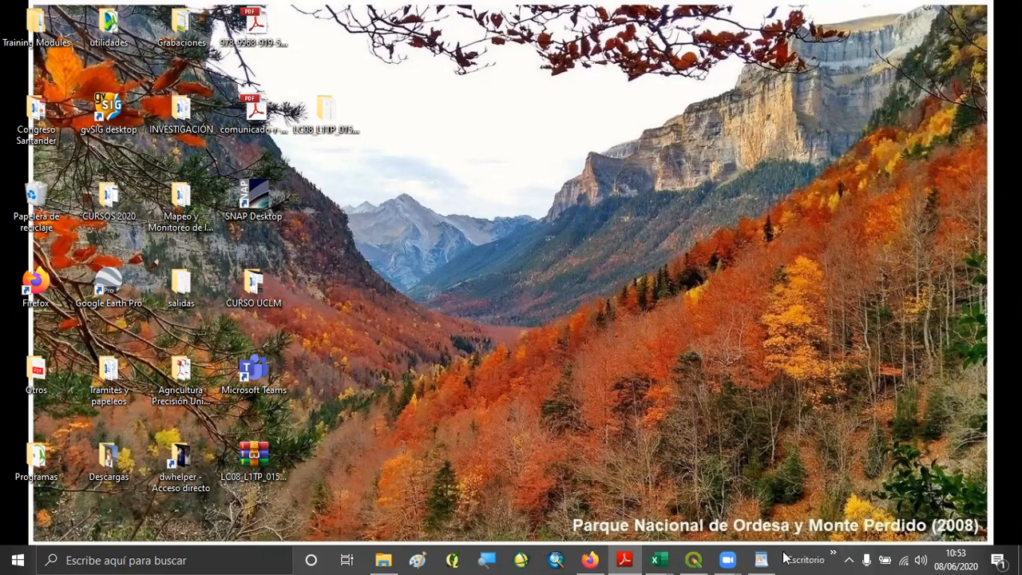
Step: Switch to QGIS and browse for raster datasets in the desktop folder LC08_L1TP_015052_20180505_20180517_01_T1
left_click(696, 559)
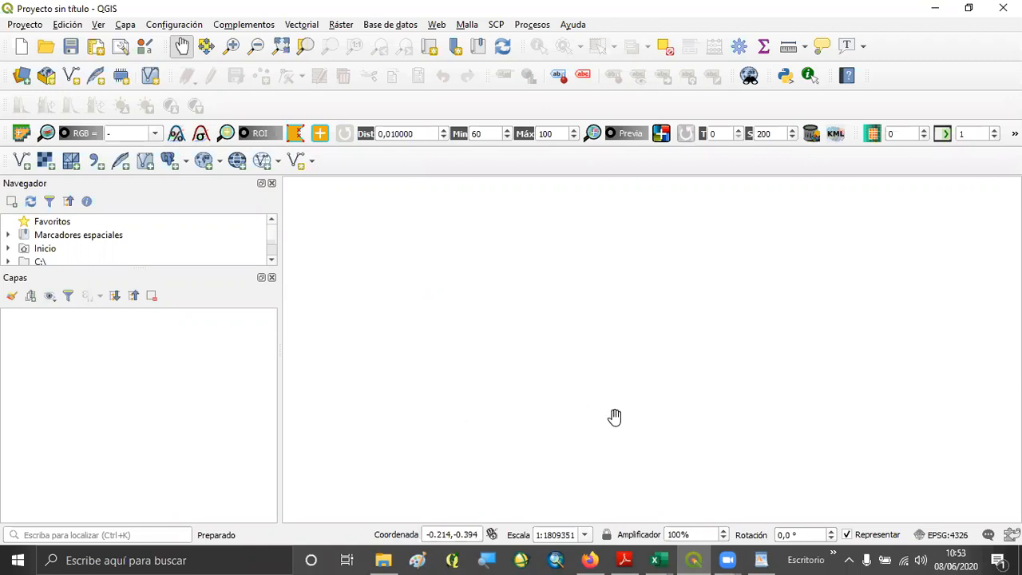
left_click(23, 80)
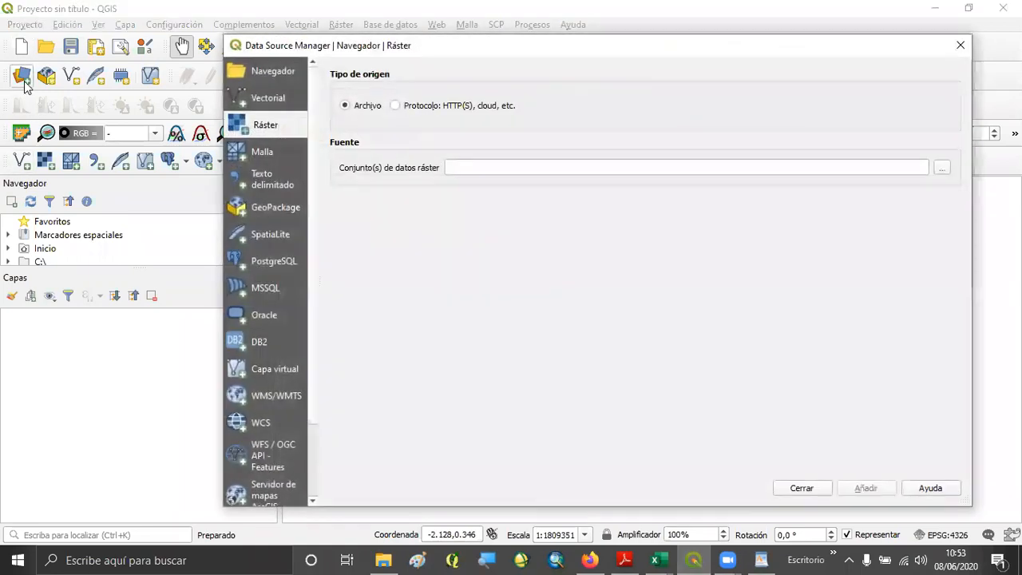
left_click(947, 171)
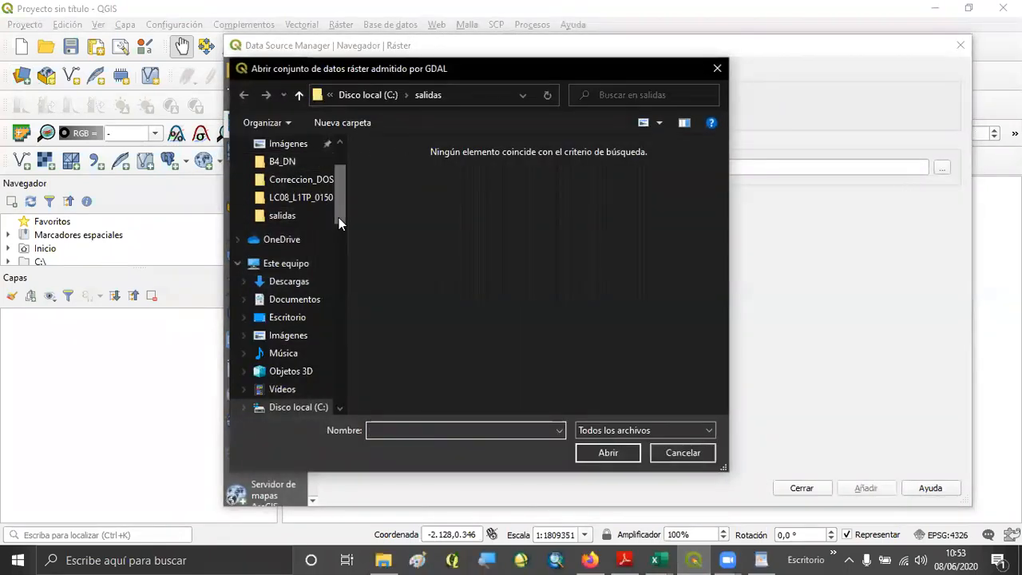
left_click_drag(341, 198, 341, 230)
left_click(293, 228)
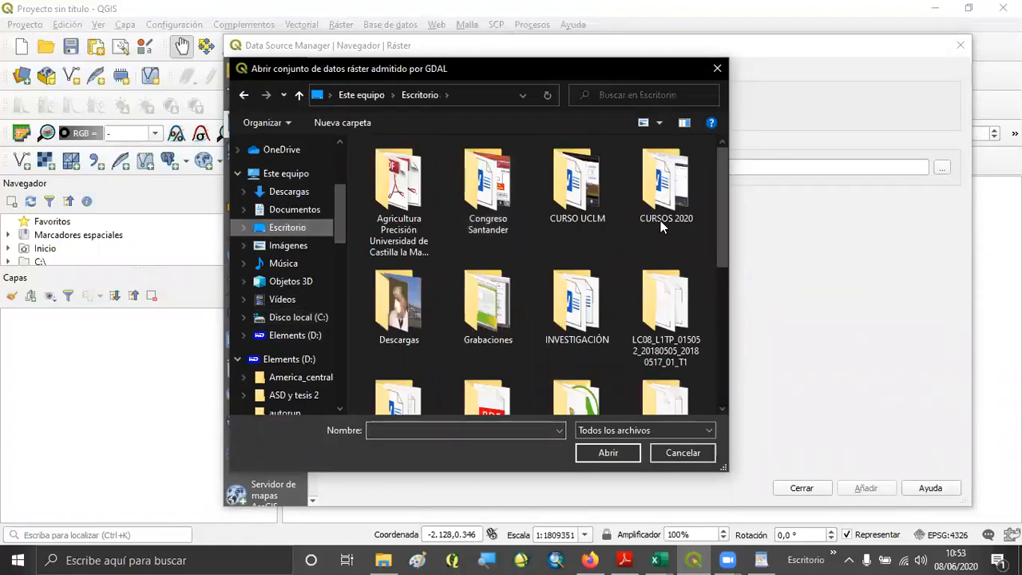
scroll(723, 191, "down", 1)
double_click(668, 279)
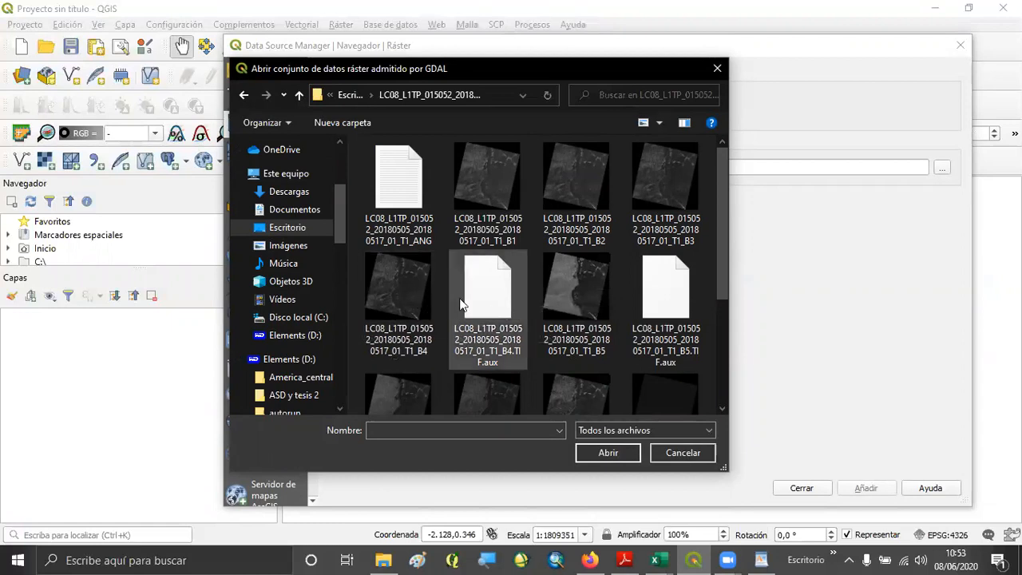
Step: Add the B3, B4 and B5 band images of the Landsat scene as raster layers
left_click(399, 303)
left_click(664, 199, "ctrl")
left_click(580, 307, "ctrl")
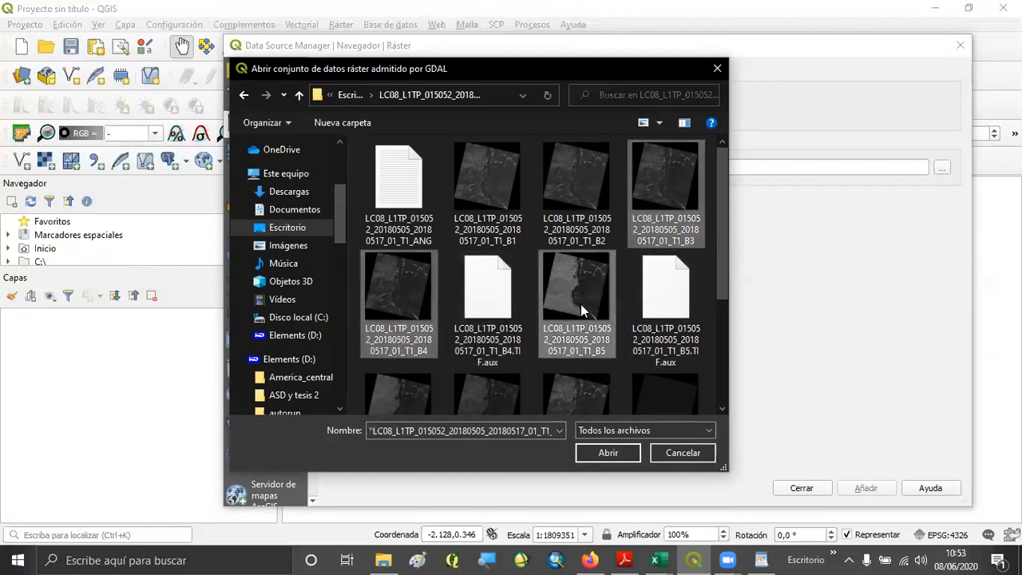
left_click(608, 452)
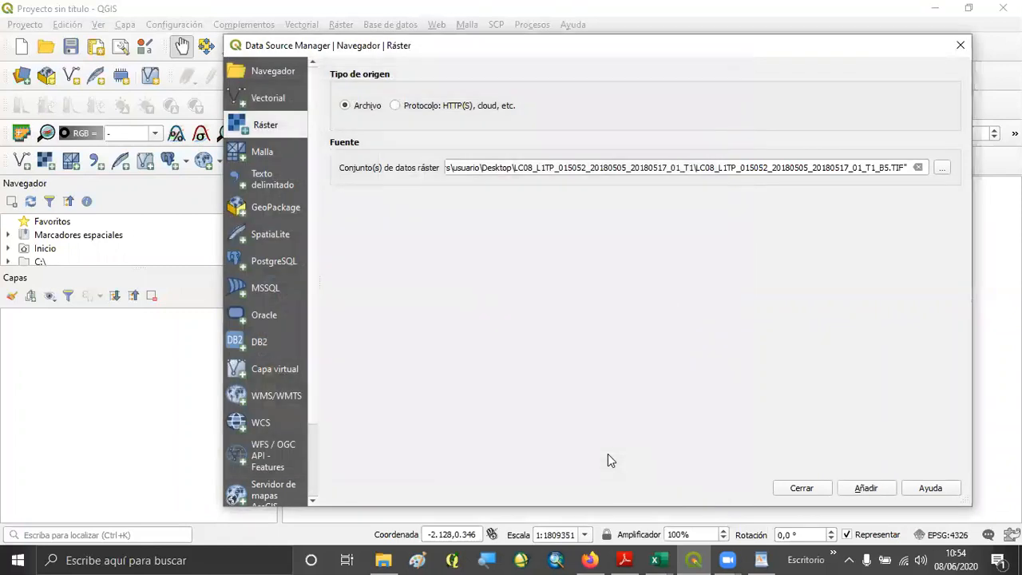
left_click(858, 487)
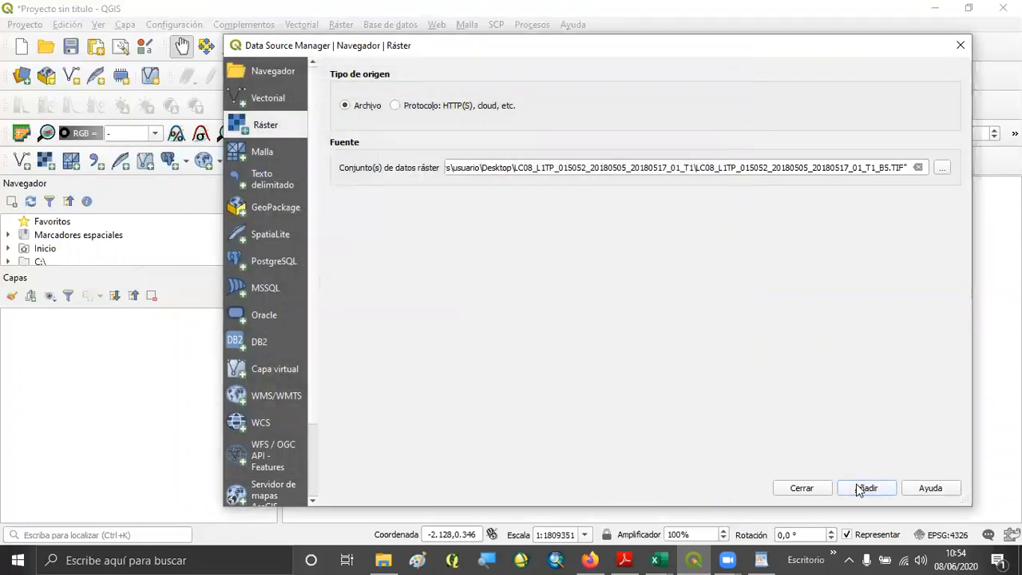
left_click(798, 489)
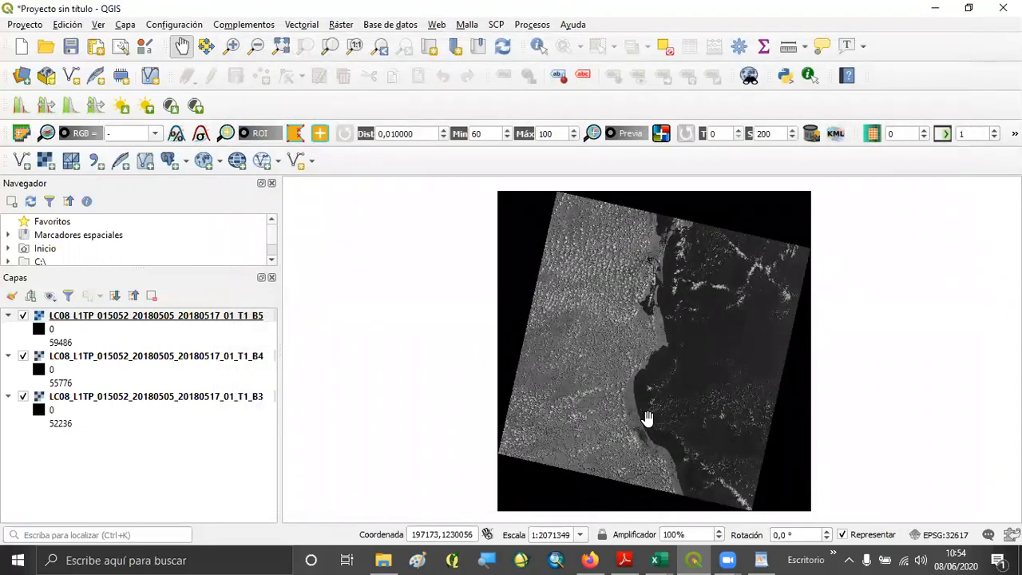
Step: Examine the dark area beside the coastline in the band 5 image at several scales
scroll(647, 418, "up", 1)
scroll(647, 417, "up", 1)
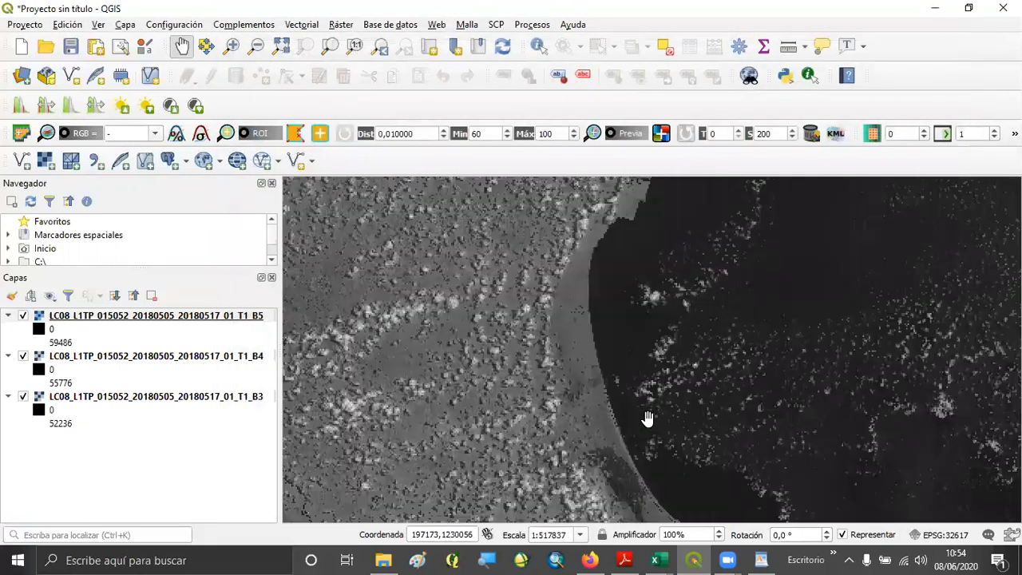
left_click_drag(612, 427, 561, 300)
scroll(567, 320, "up", 1)
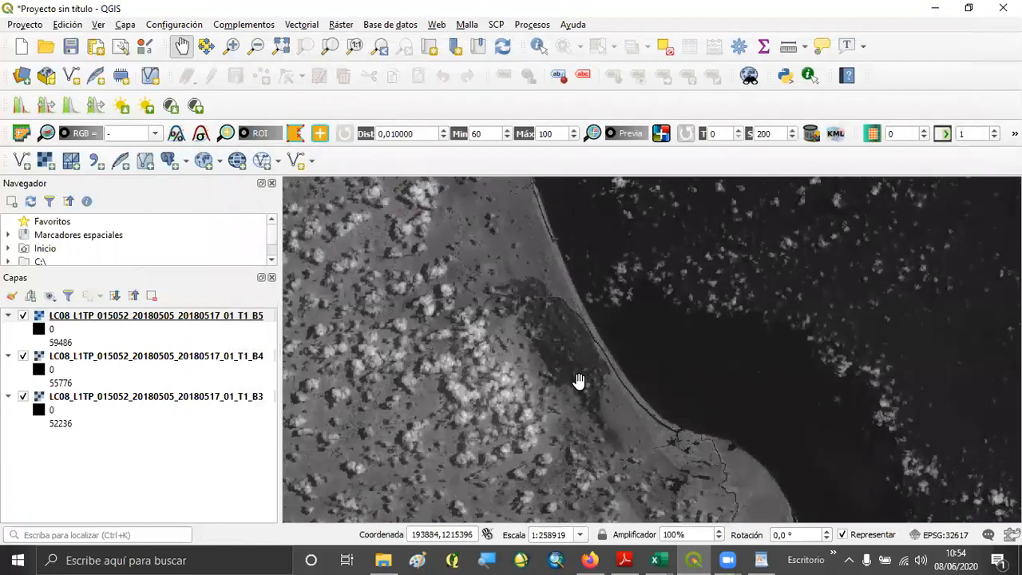
scroll(579, 381, "up", 1)
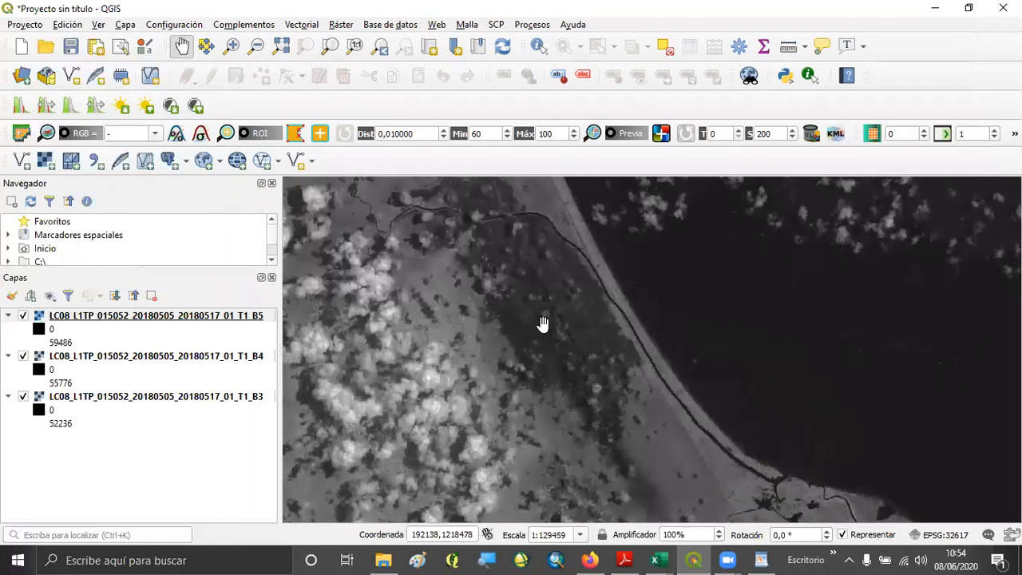
left_click_drag(531, 277, 550, 360)
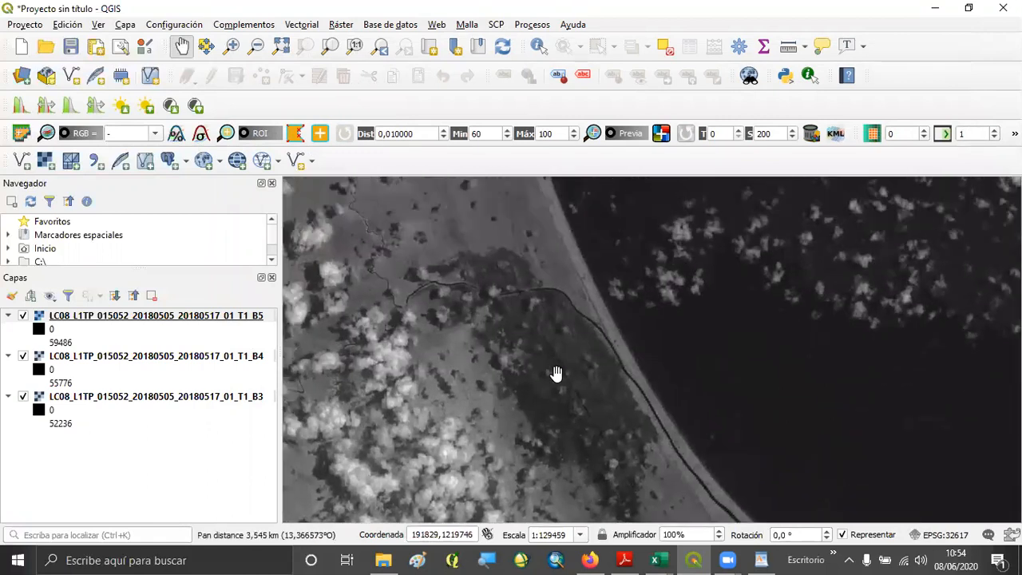
scroll(564, 390, "up", 1)
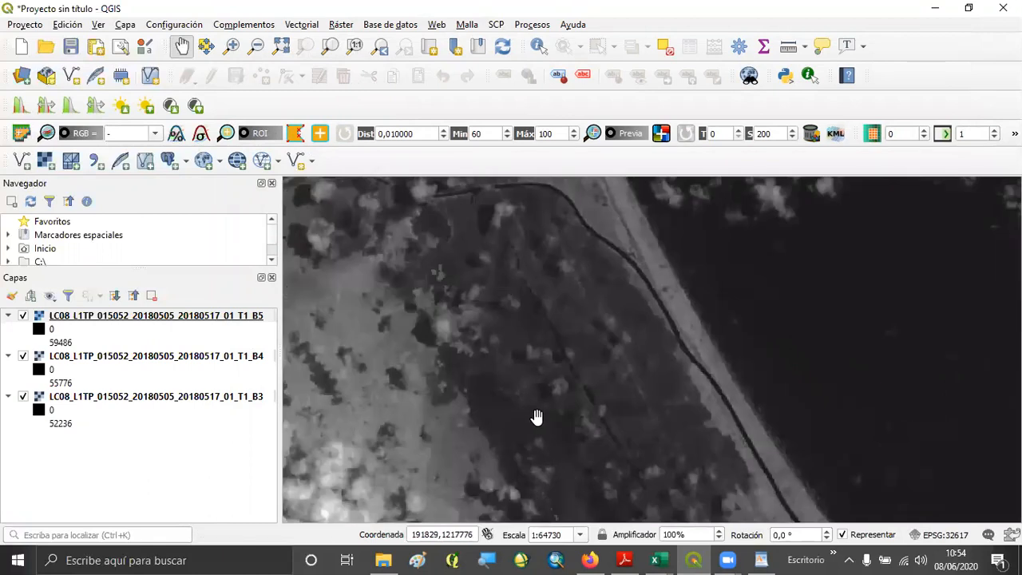
scroll(535, 417, "down", 1)
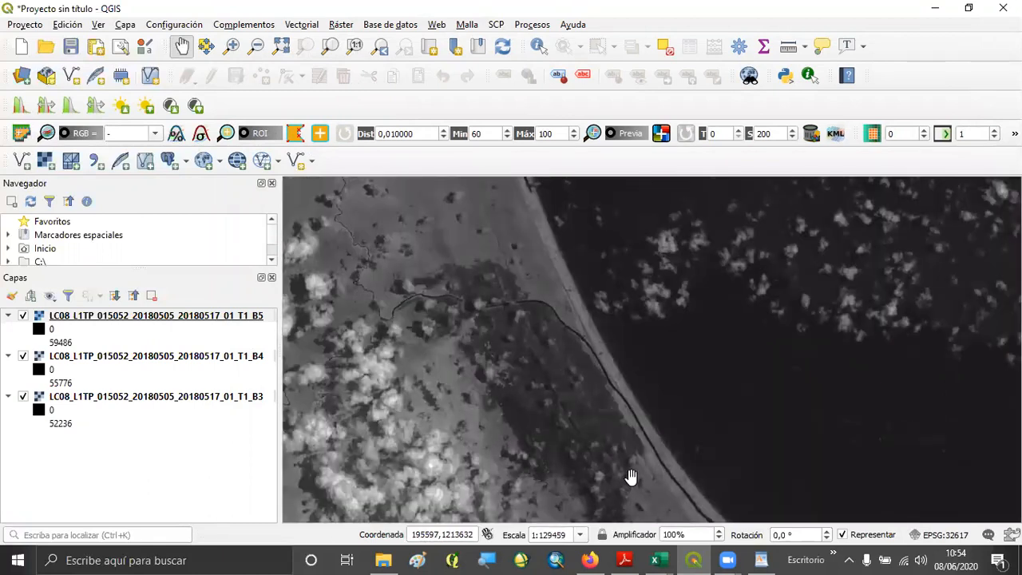
left_click_drag(544, 401, 523, 366)
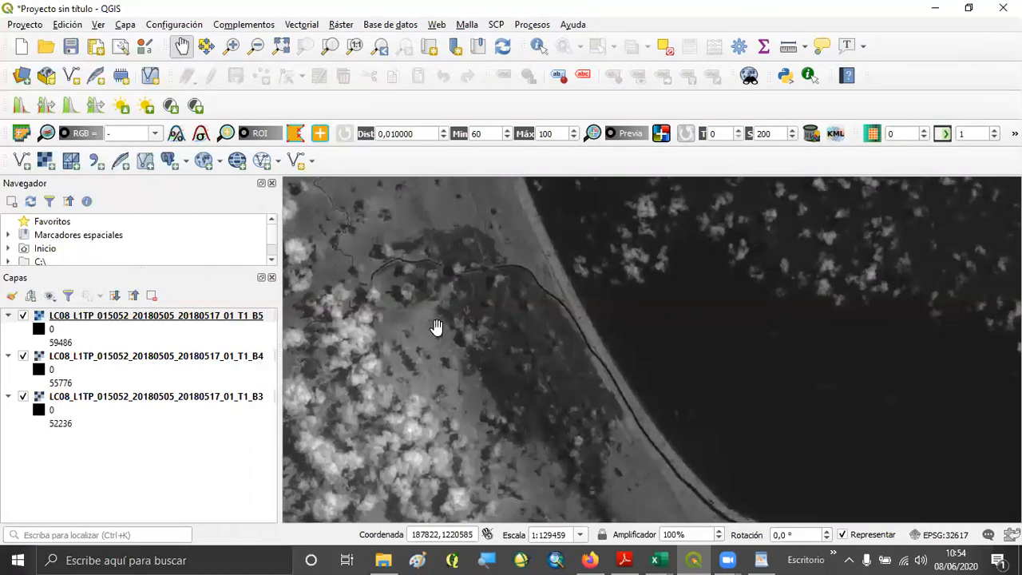
scroll(486, 373, "down", 3)
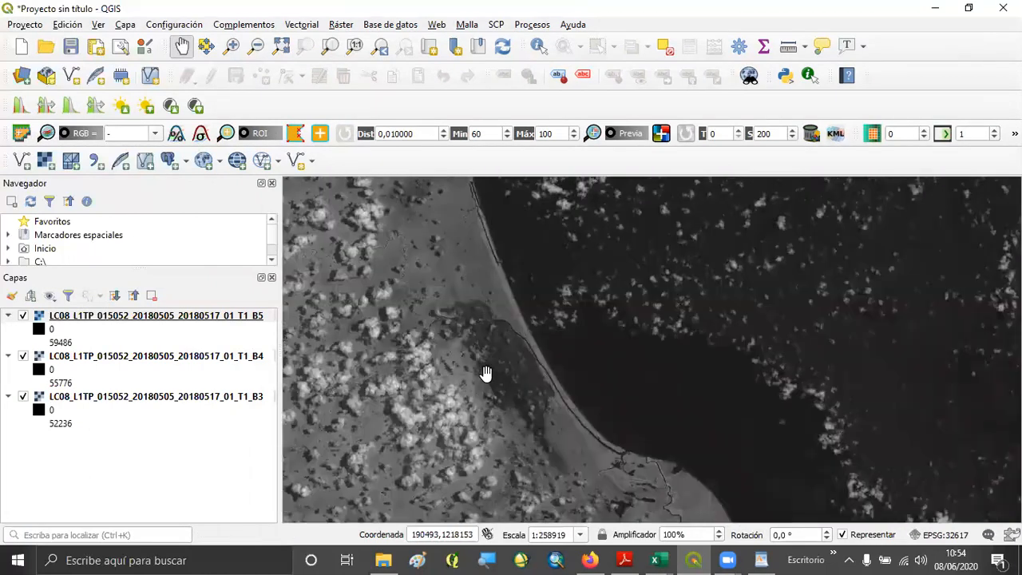
scroll(424, 347, "up", 1)
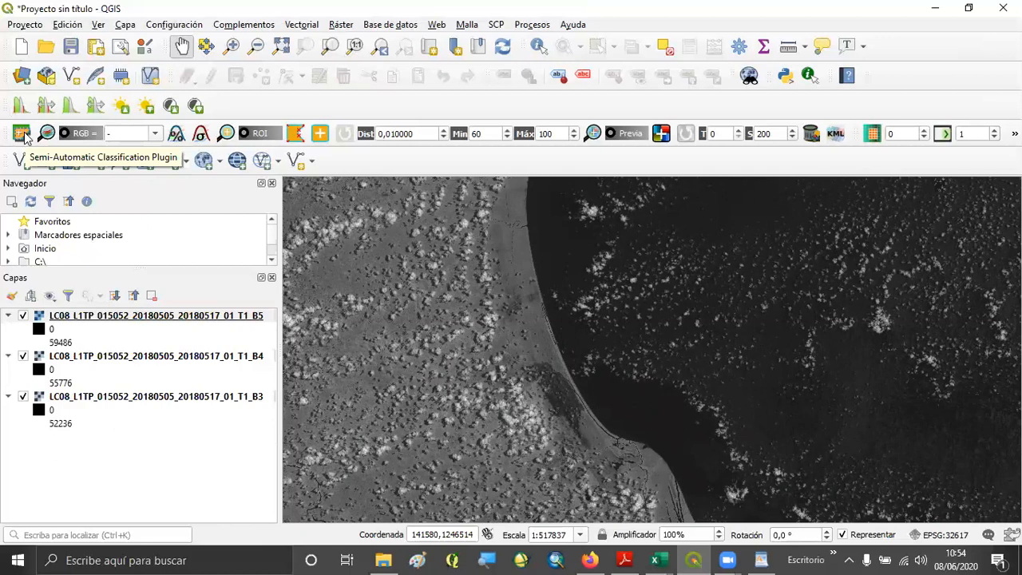
Step: In the Semi-Automatic Classification Plugin's Landsat preprocessing, set the band directory to LC08_L1TP_015052_20180505_20180517_01_T1 and widen the band name column
left_click(21, 133)
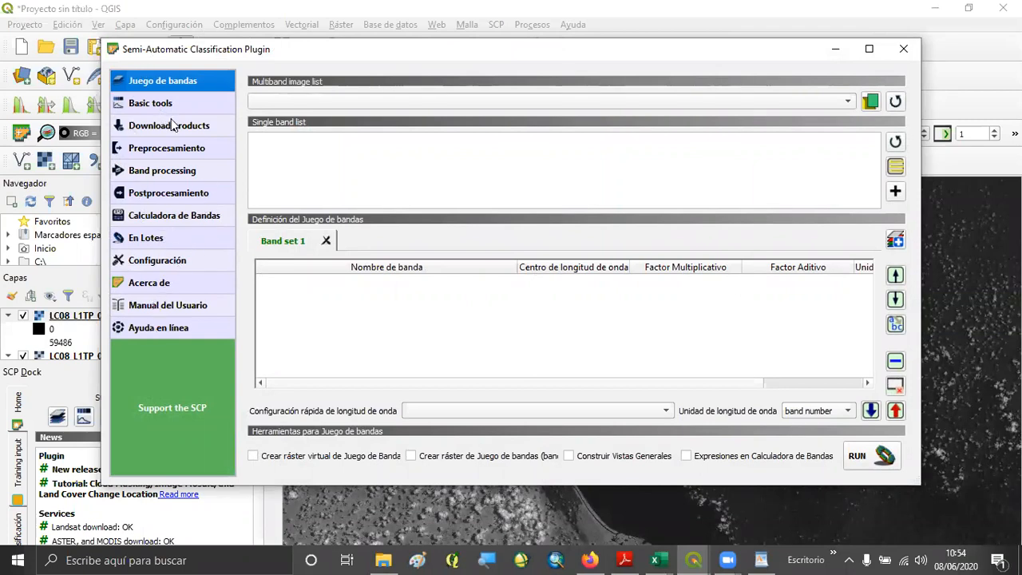
left_click(164, 148)
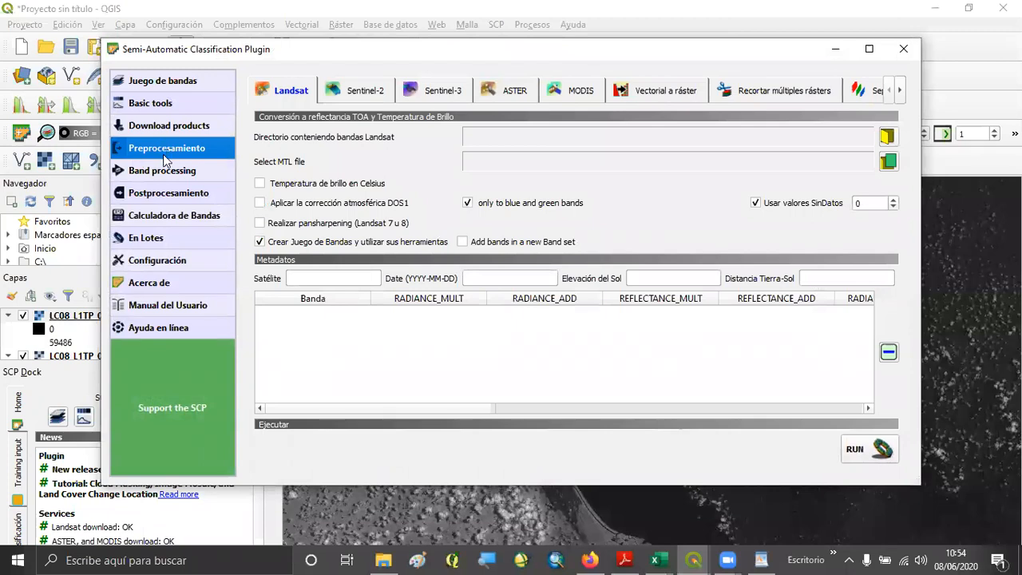
left_click(288, 84)
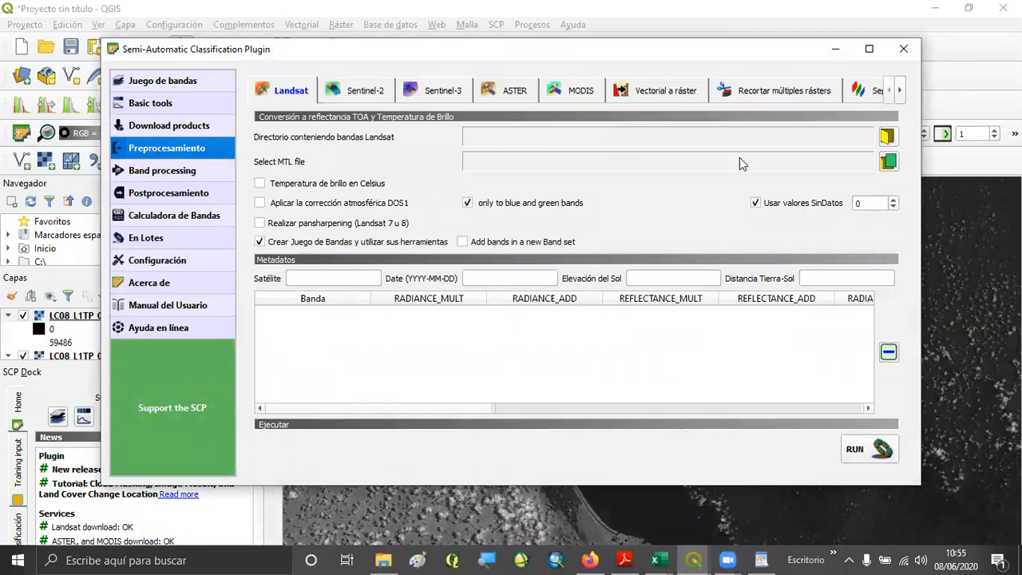
left_click(887, 138)
left_click(170, 178)
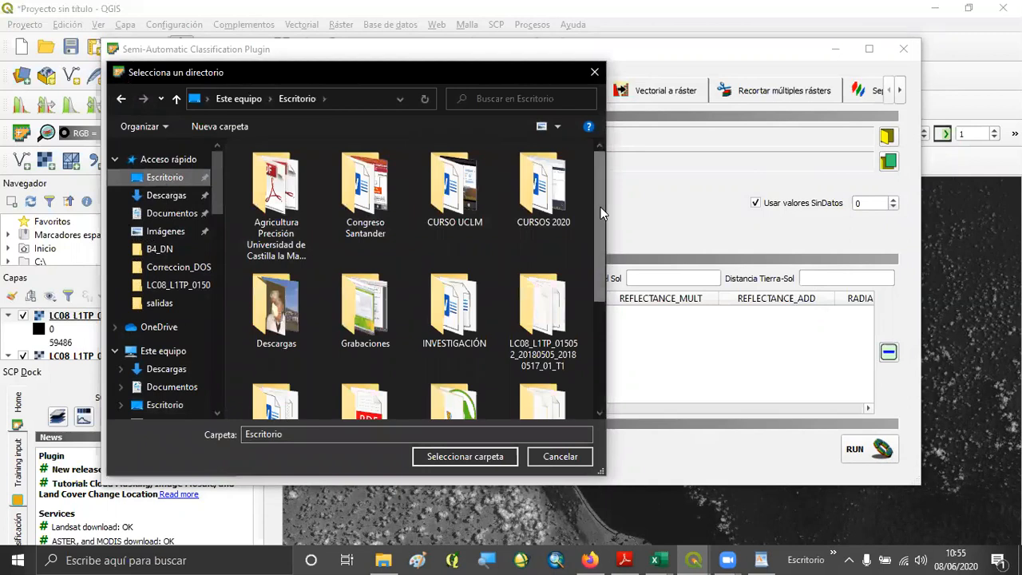
left_click(550, 311)
left_click(456, 457)
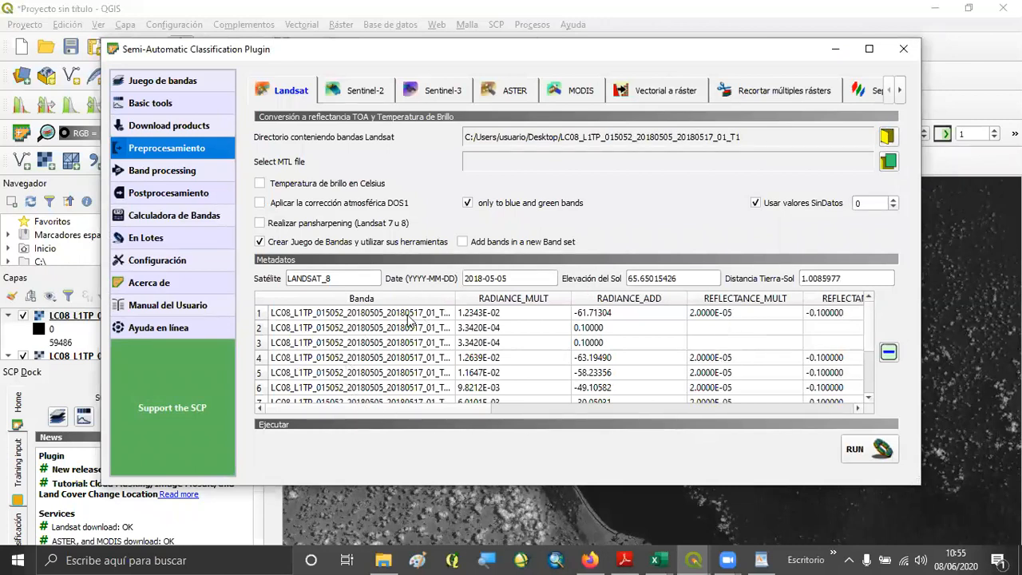
left_click_drag(455, 298, 526, 297)
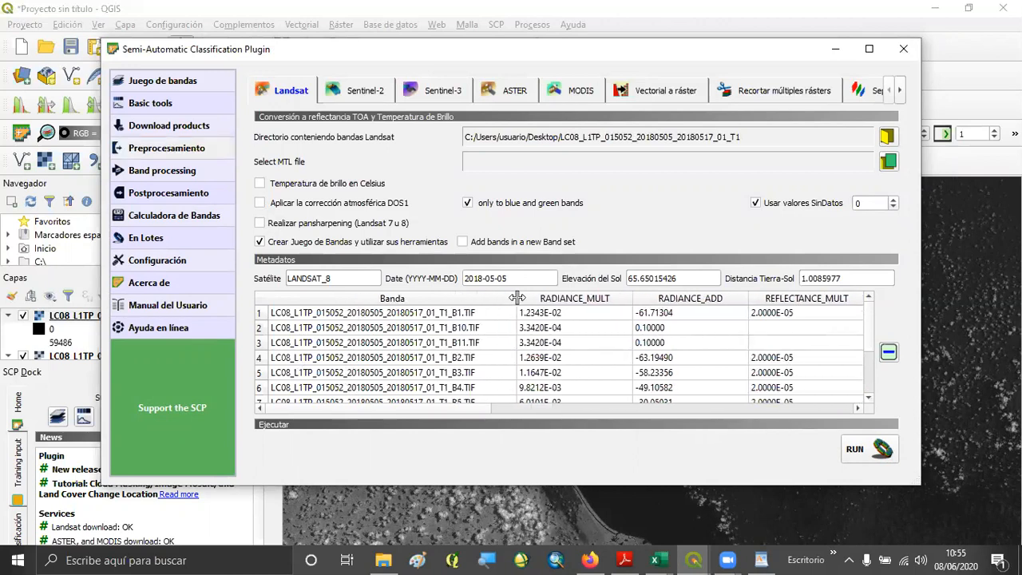
left_click(260, 314)
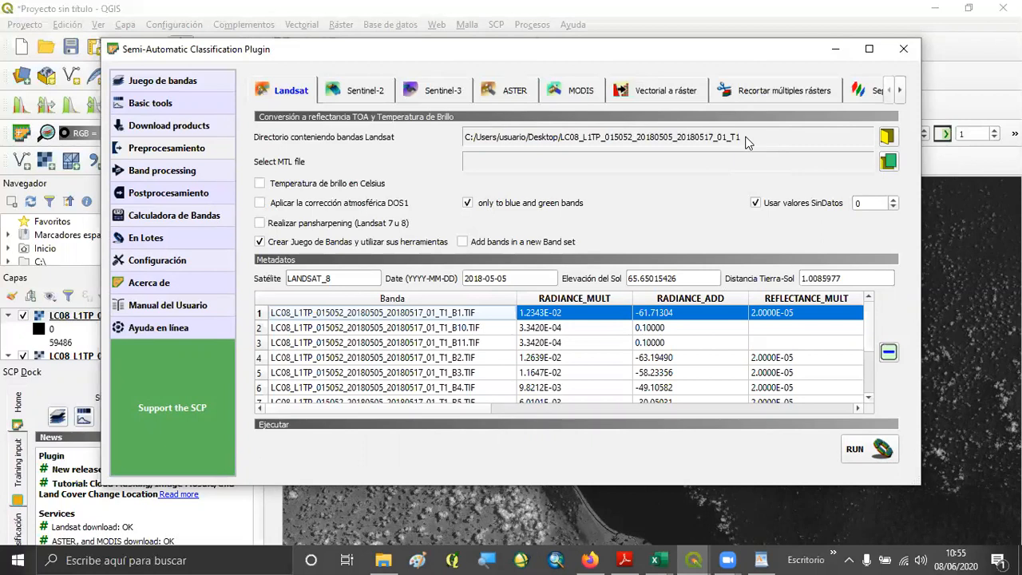
Step: Load LC08_L1TP_015052_20180505_20180517_01_T1_MTL as the MTL metadata file for the Landsat conversion
left_click(888, 162)
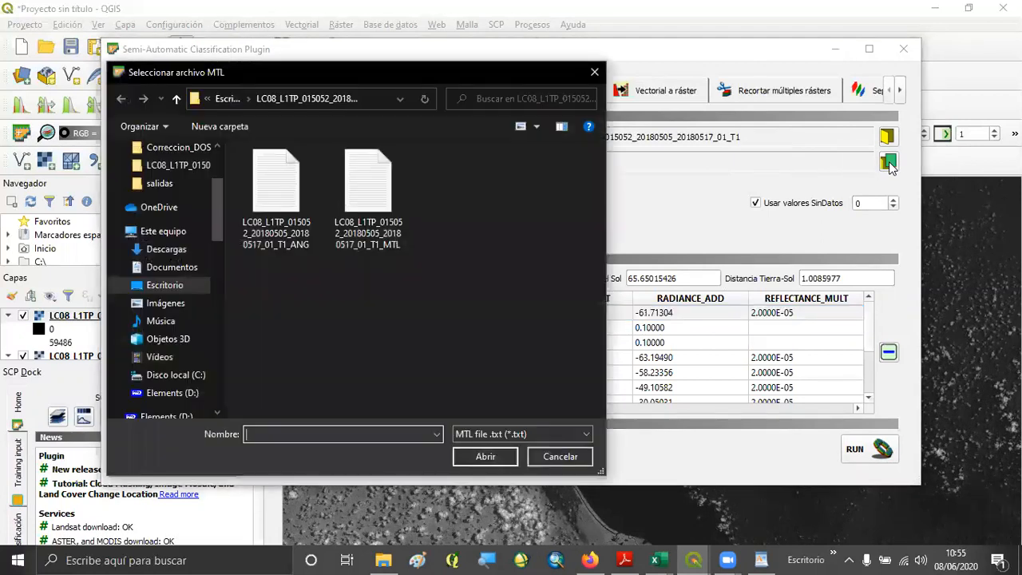
left_click(368, 192)
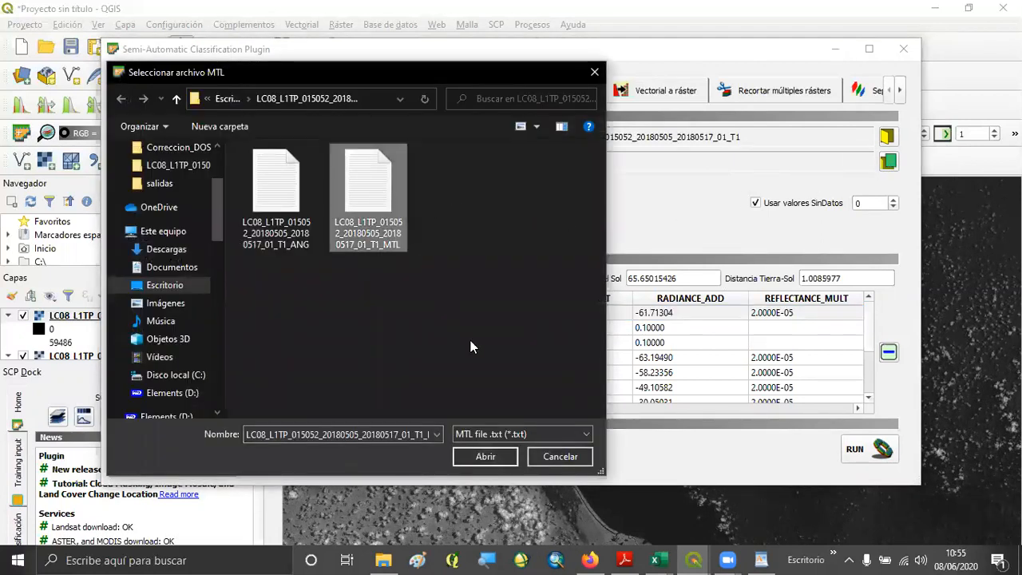
left_click(492, 456)
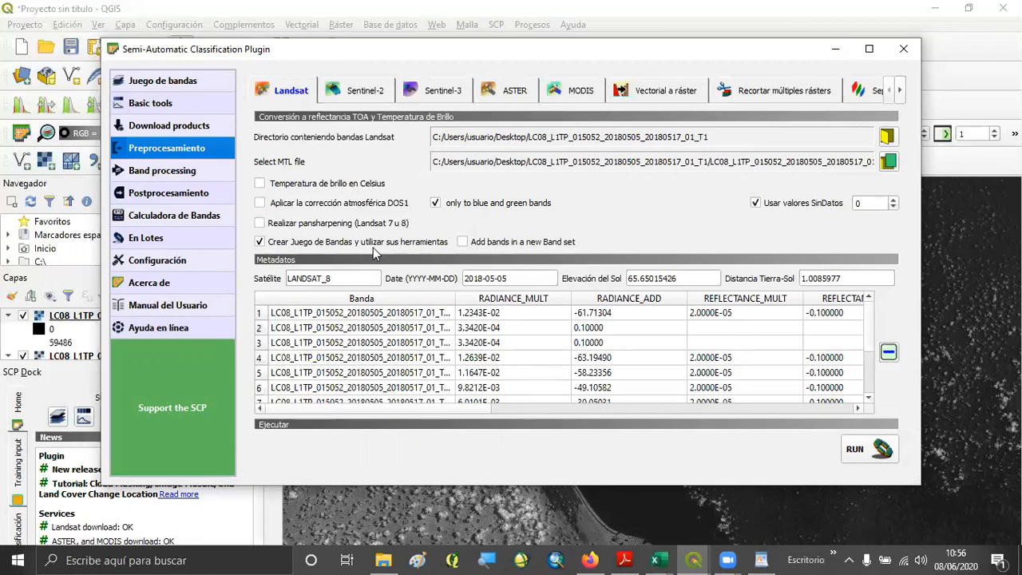
Step: Enable DOS1 atmospheric correction without the blue and green bands restriction, and disable band set creation
left_click(436, 204)
left_click(260, 241)
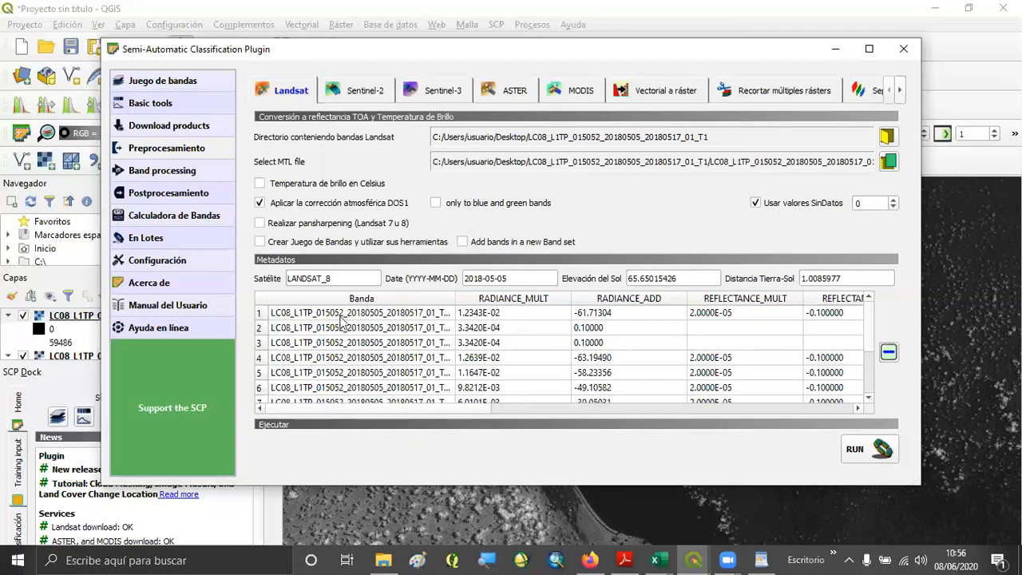
Step: Remove bands B1, B10, B11, B2 and B3 from the Landsat metadata table
left_click_drag(456, 297, 519, 298)
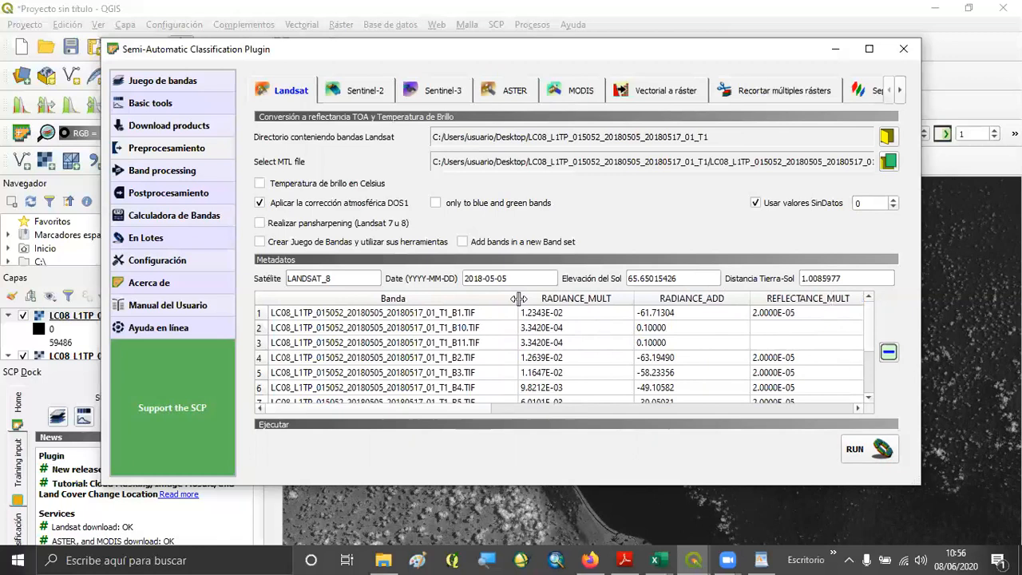
left_click_drag(262, 314, 263, 359)
left_click(888, 352)
left_click(575, 291)
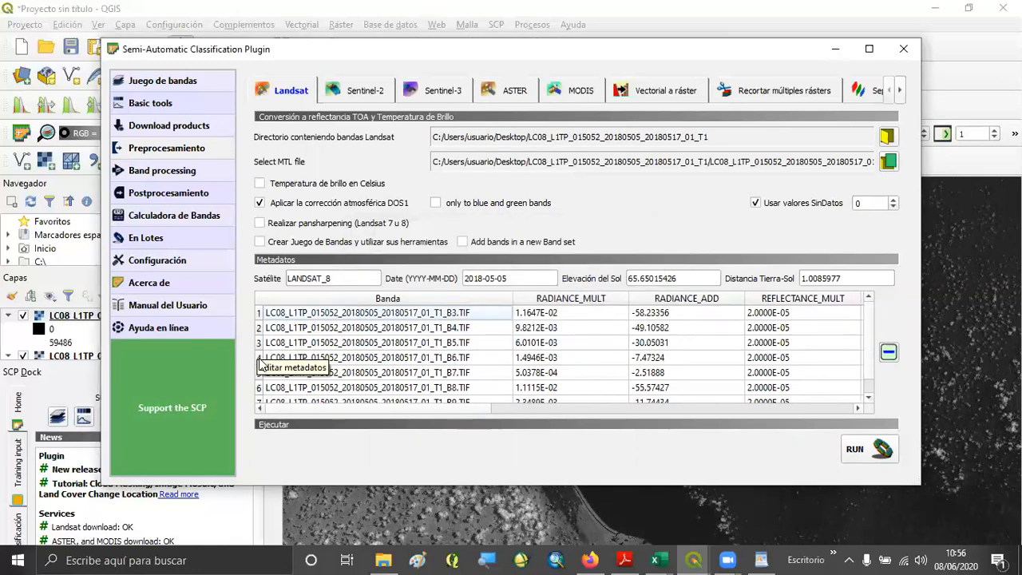
left_click(257, 313)
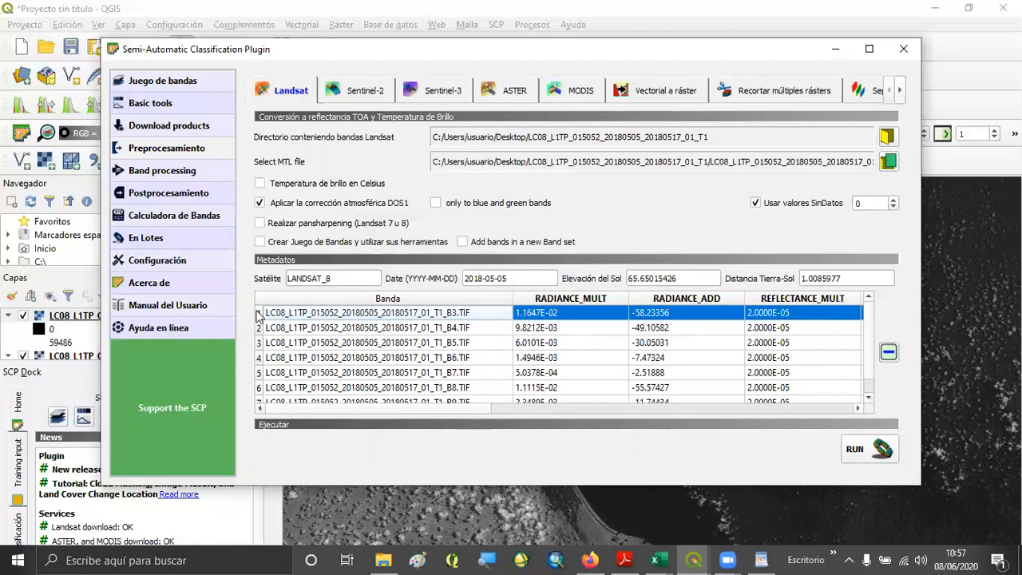
left_click(889, 352)
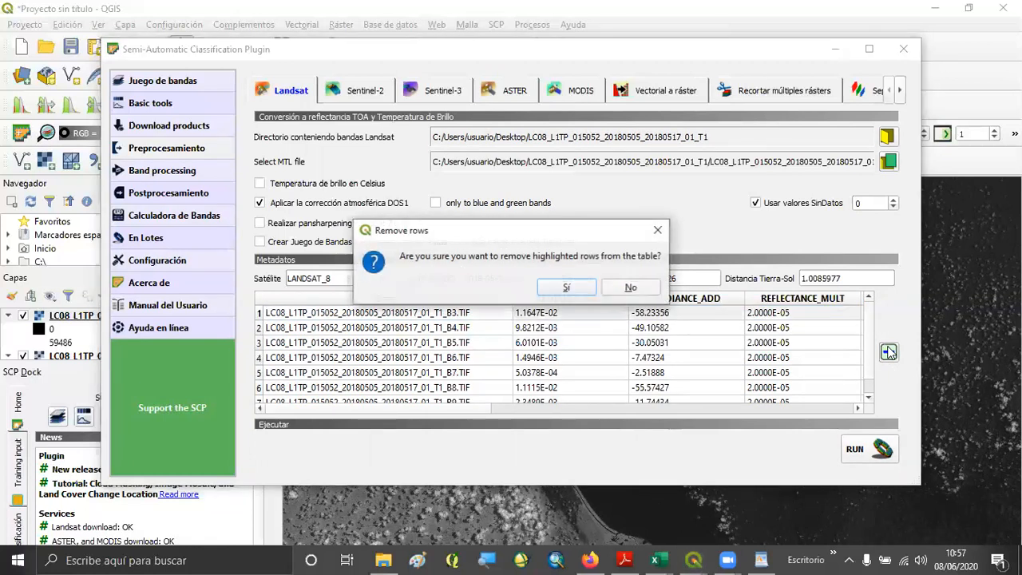
left_click(574, 289)
Step: Remove bands B5, B6, B7, B8 and B9 from the Landsat metadata table, keeping only B4
left_click_drag(261, 329, 259, 440)
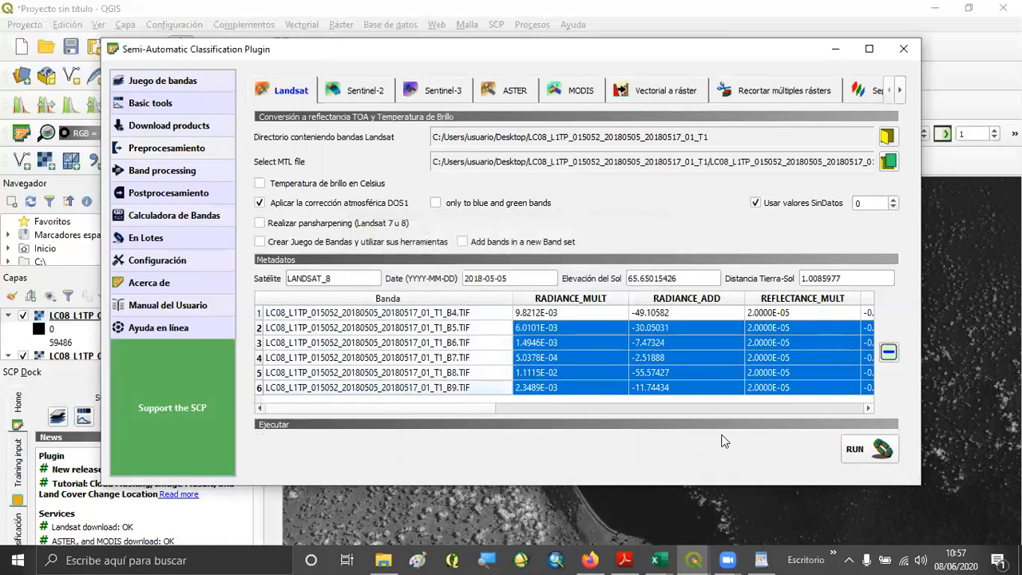
left_click(889, 352)
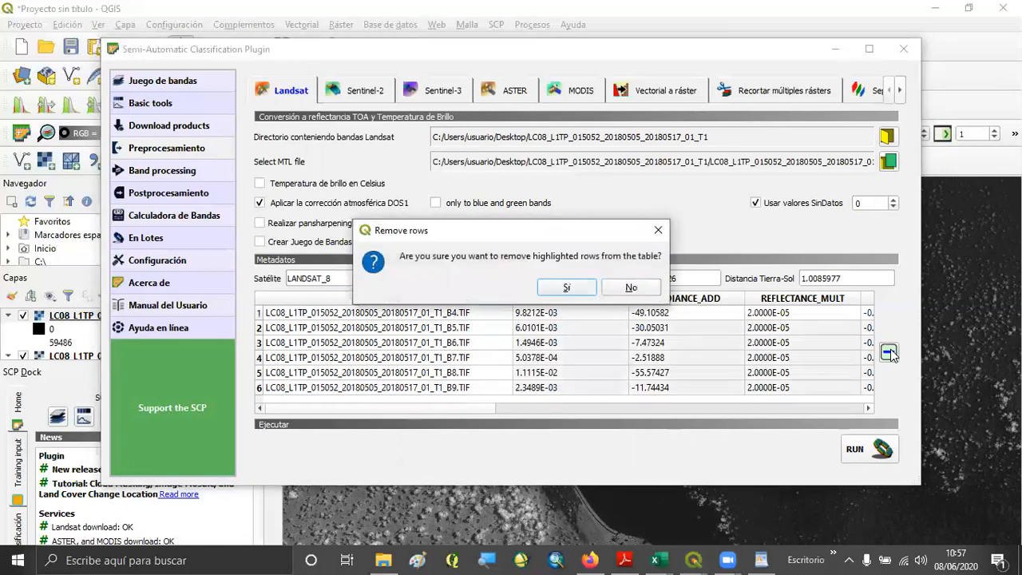
left_click(566, 287)
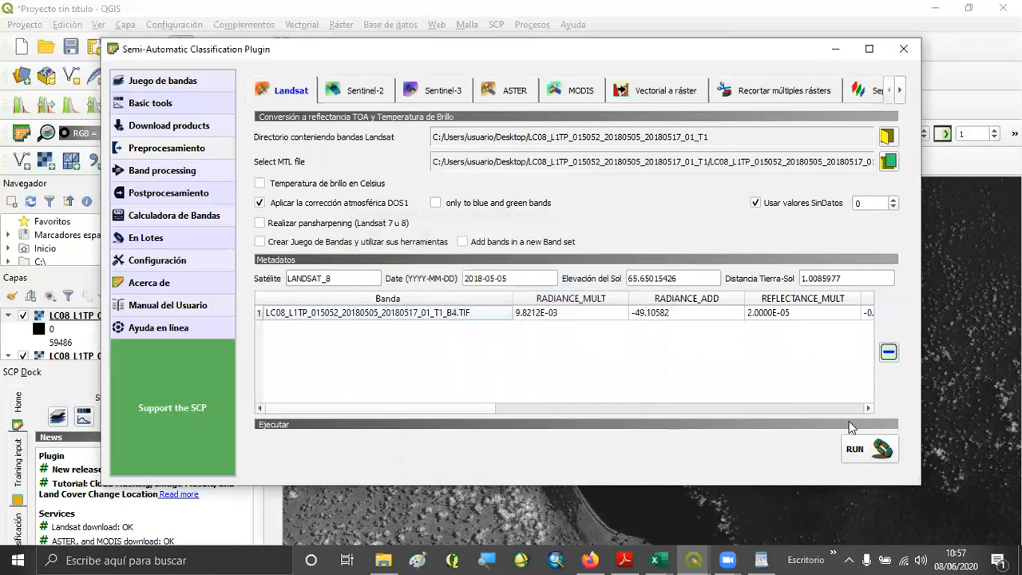
Step: Run the Landsat conversion with the salidas folder on drive C: as the output directory
left_click(874, 452)
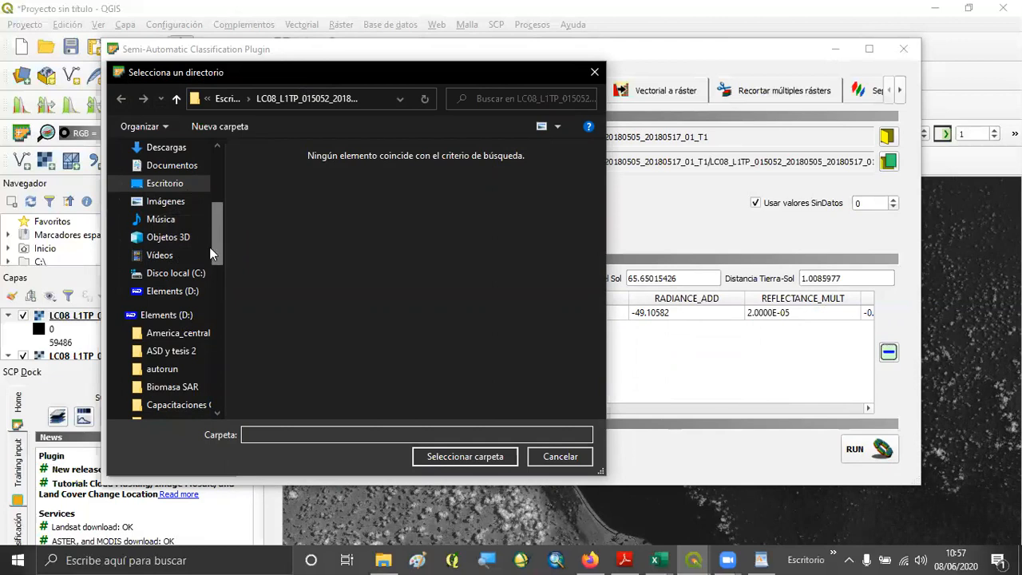
left_click(176, 273)
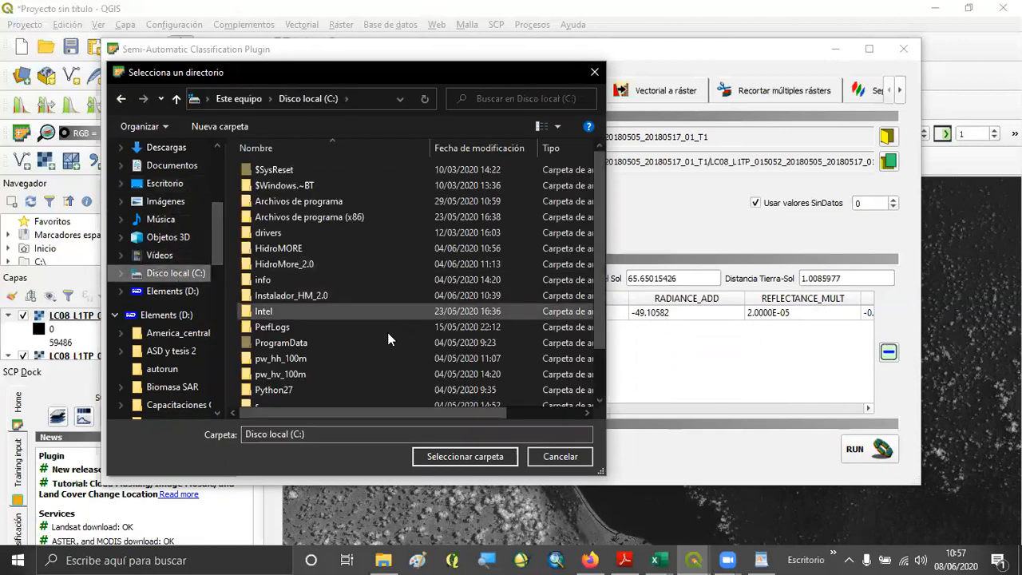
scroll(378, 360, "down", 2)
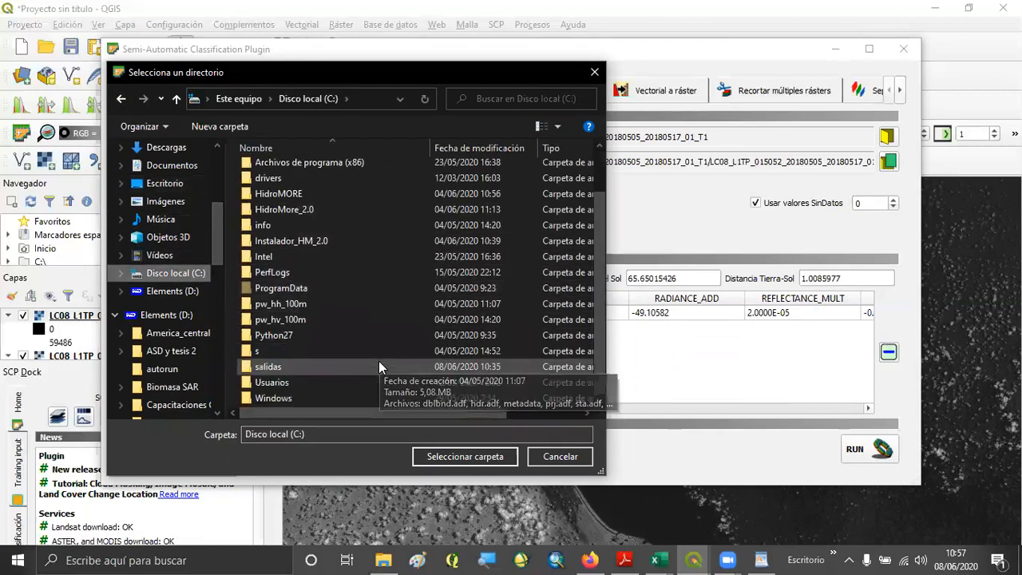
left_click(277, 368)
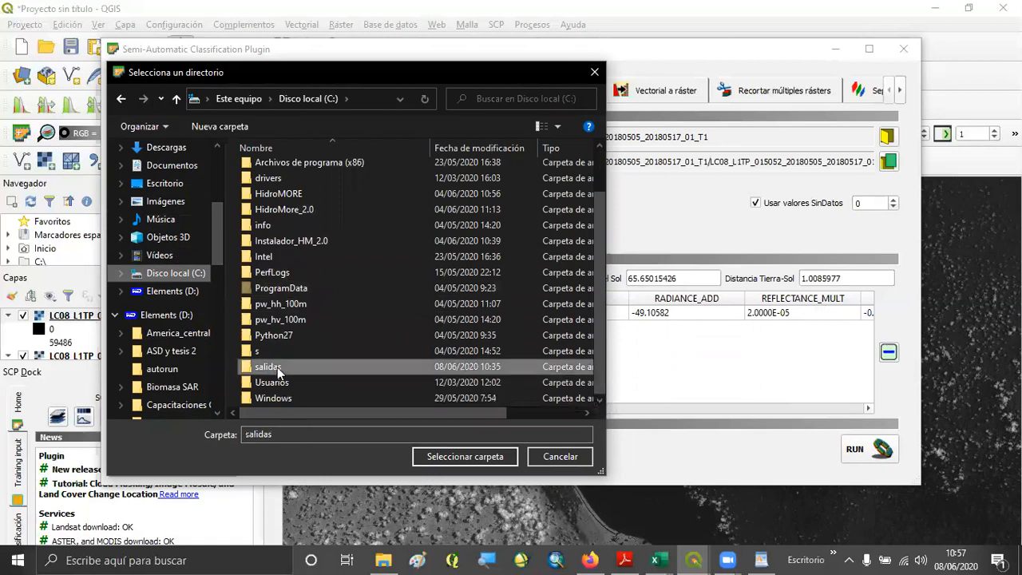
left_click(465, 457)
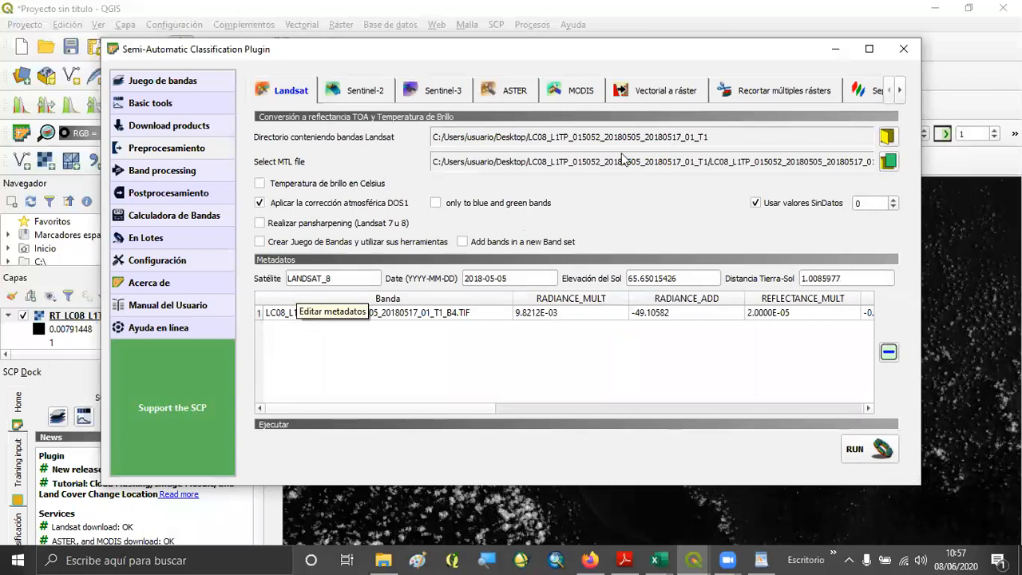
Step: Close the plugin window and the SCP Dock, and enlarge the layers panel until the full layer names fit
left_click(903, 48)
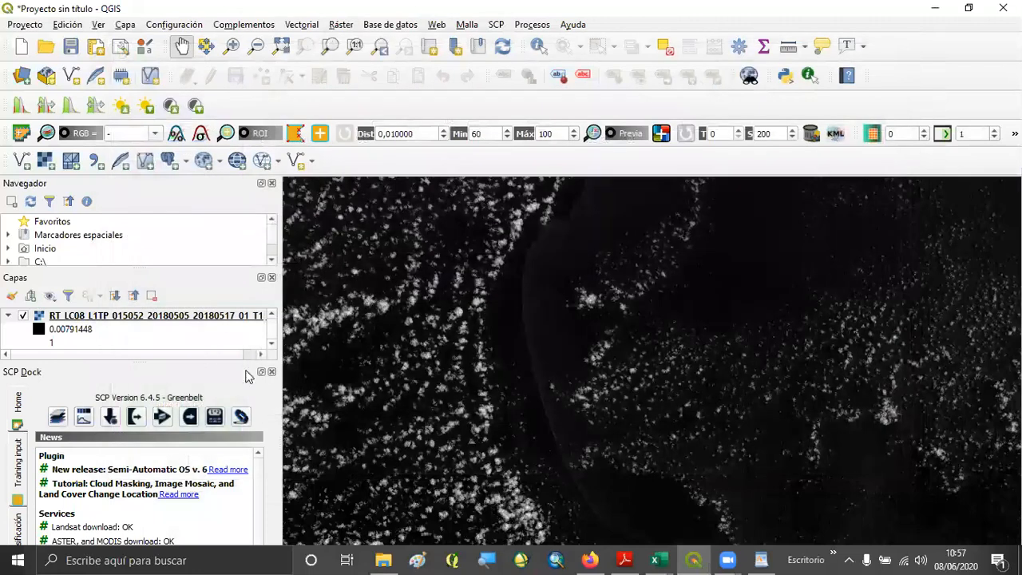
left_click(271, 372)
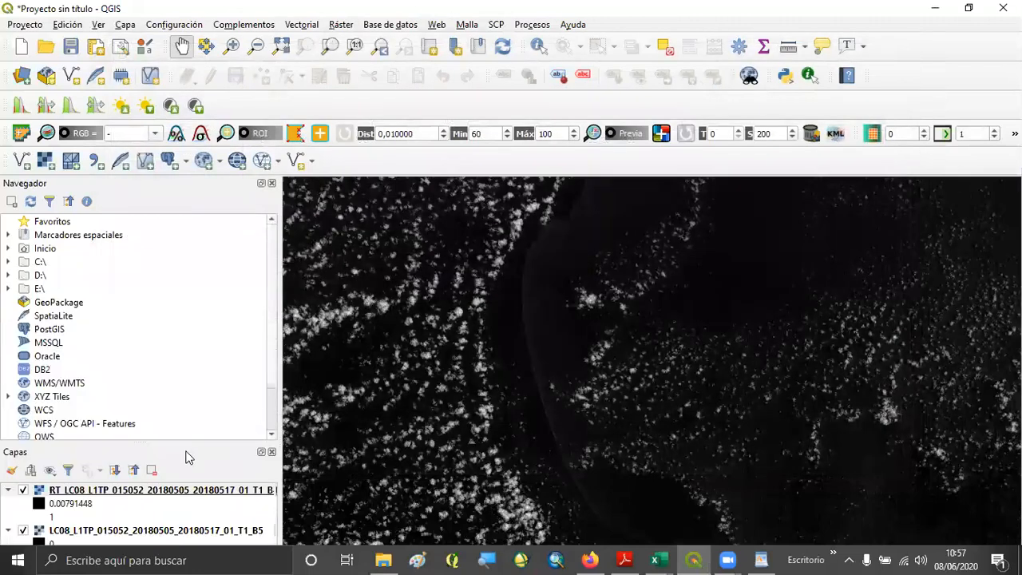
left_click_drag(171, 439, 172, 270)
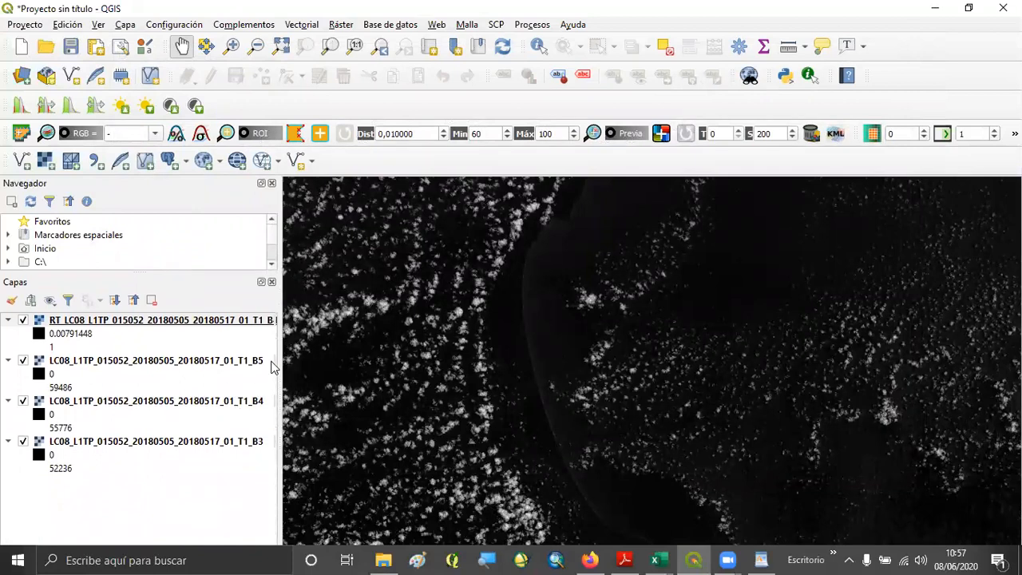
mouse_move(280, 360)
left_mouse_down()
mouse_move(320, 360)
mouse_move(287, 357)
left_mouse_up()
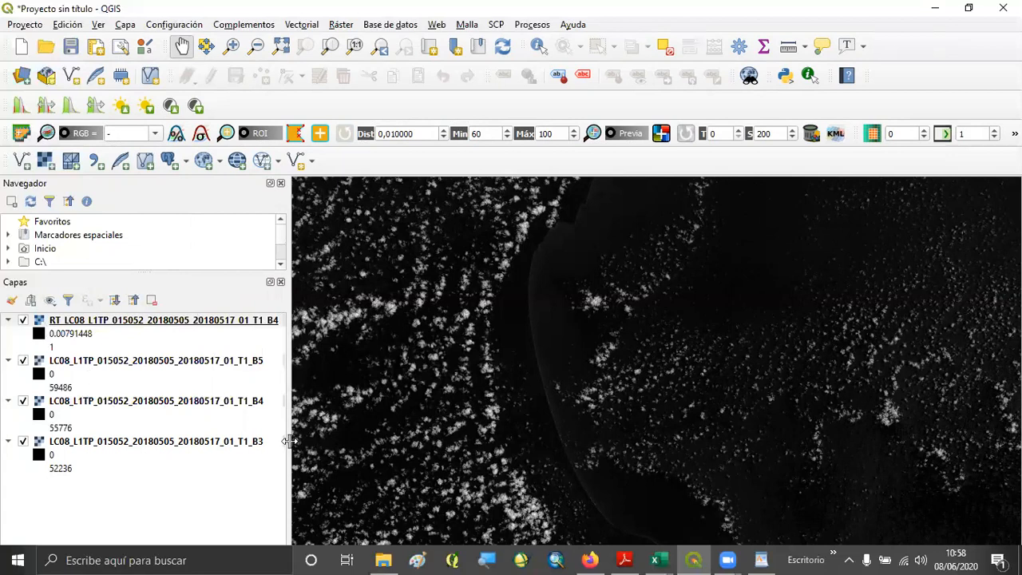
Step: Hide the original B5 and B3 layers and place the original B4 layer directly below the corrected RT B4 layer
scroll(552, 487, "up", 1)
scroll(596, 491, "up", 1)
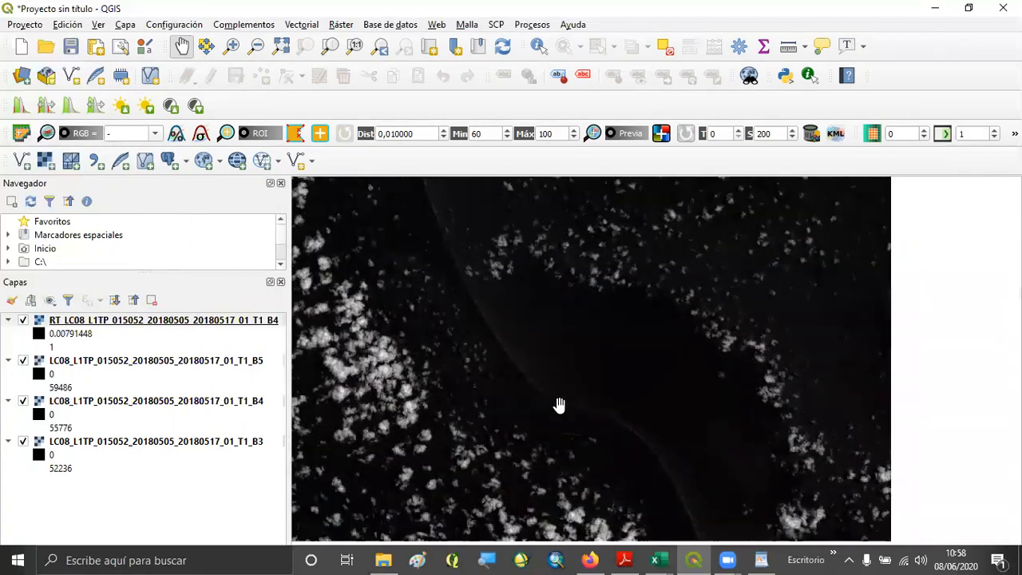
scroll(490, 413, "up", 1)
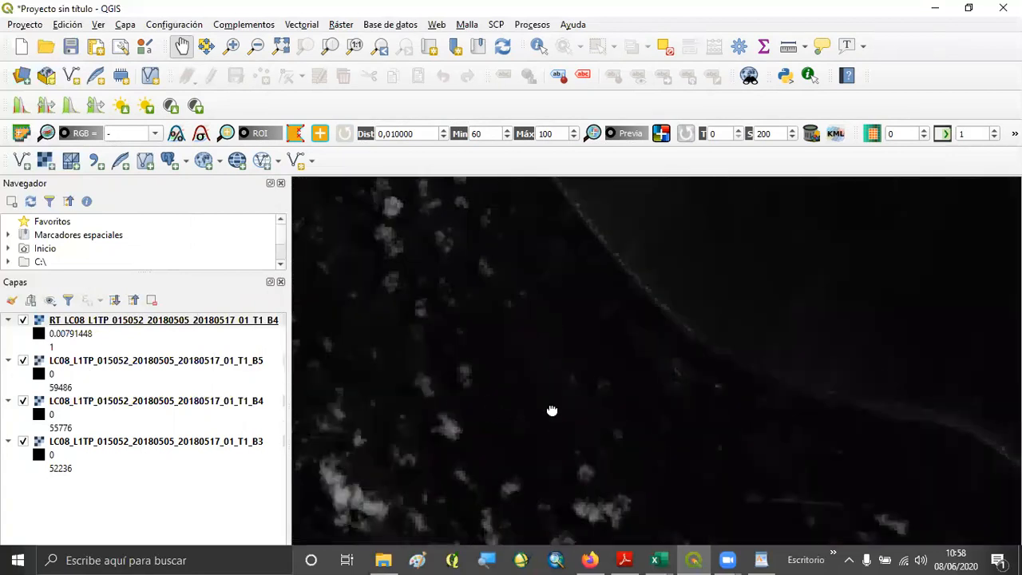
scroll(552, 424, "down", 1)
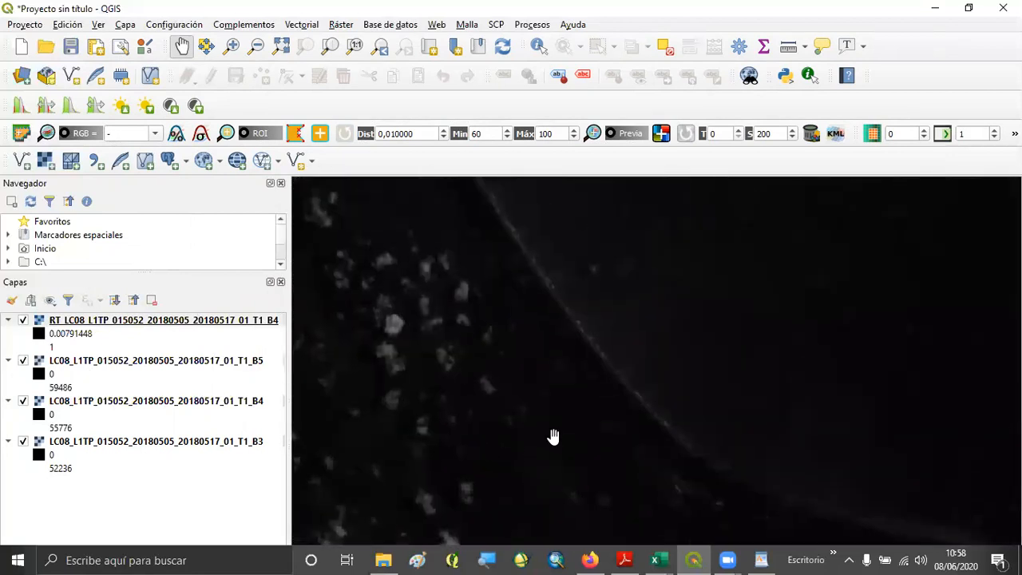
left_click(23, 360)
left_click(23, 442)
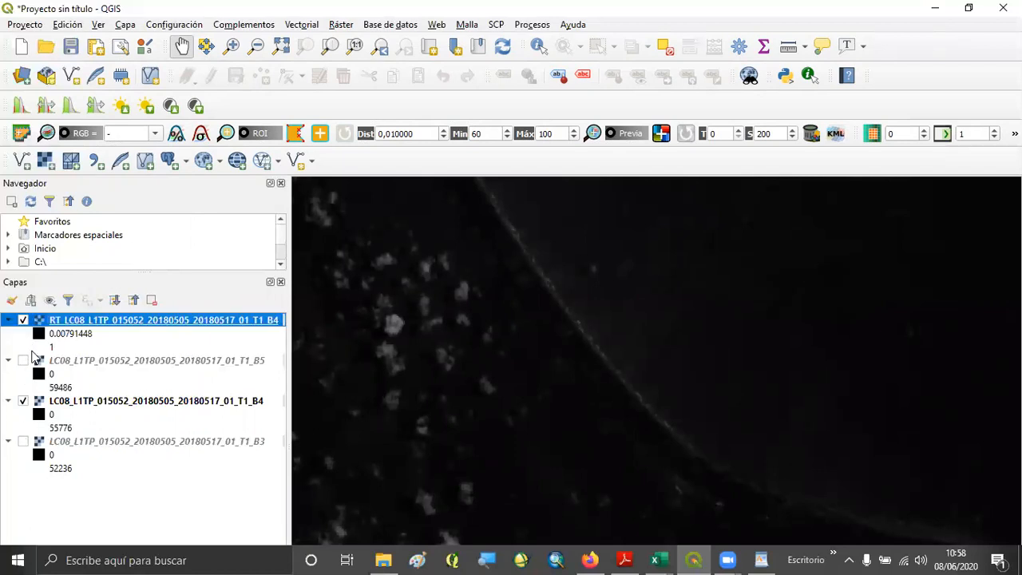
left_click(76, 406)
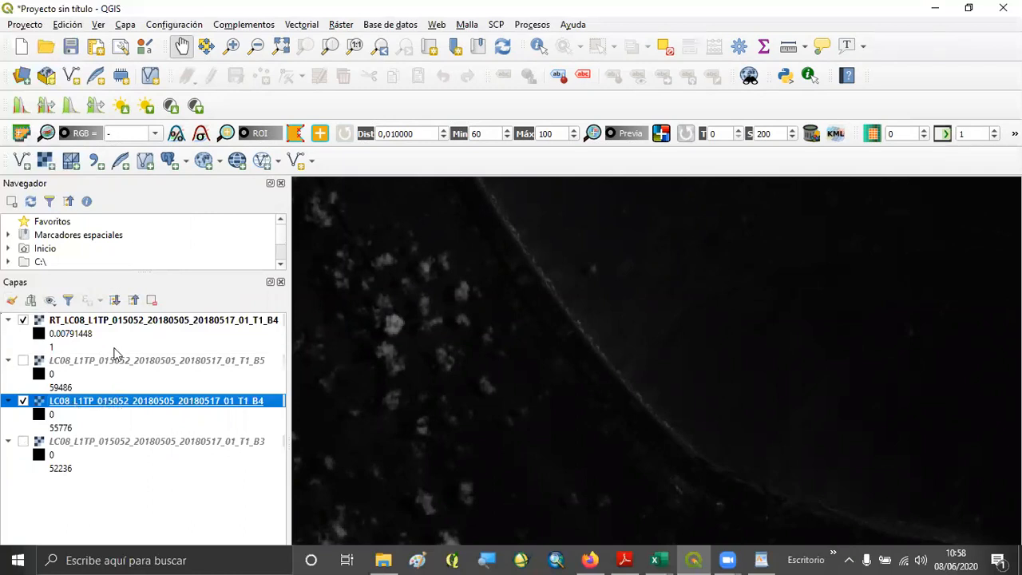
left_click_drag(133, 348, 137, 363)
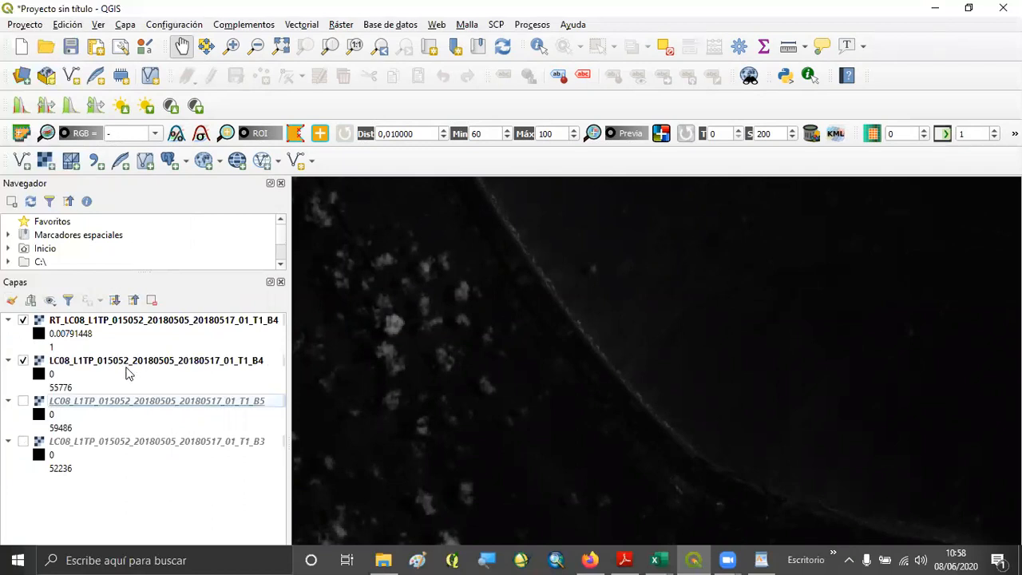
Step: Compare the corrected RT B4 layer with the original B4 by repeatedly switching the corrected layer's visibility off and on
left_click(23, 320)
left_click(24, 321)
left_click(23, 320)
left_click(23, 320)
left_click(23, 320)
left_click(23, 321)
left_click(24, 321)
left_click(24, 321)
left_click(63, 363)
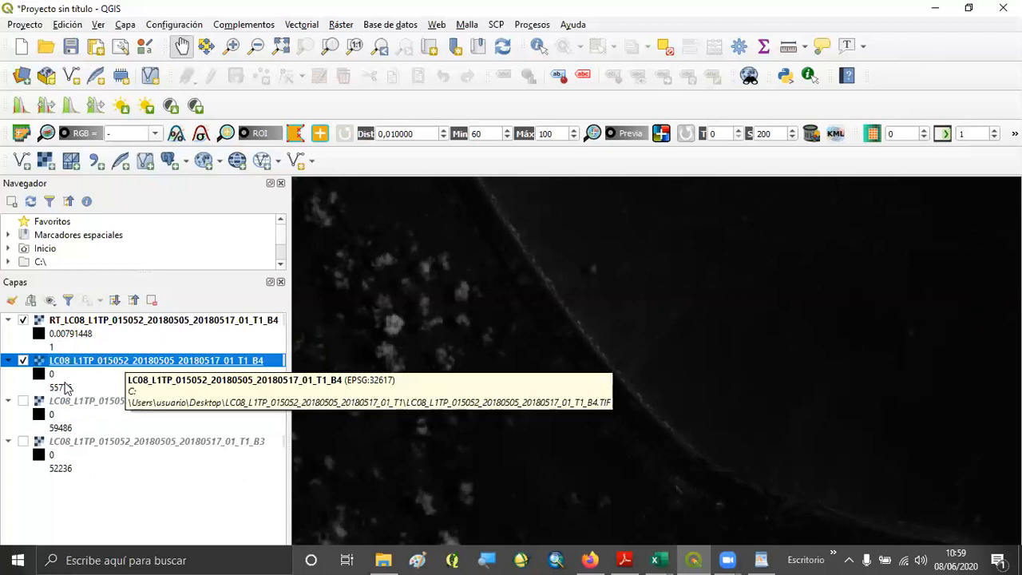
left_click(98, 320)
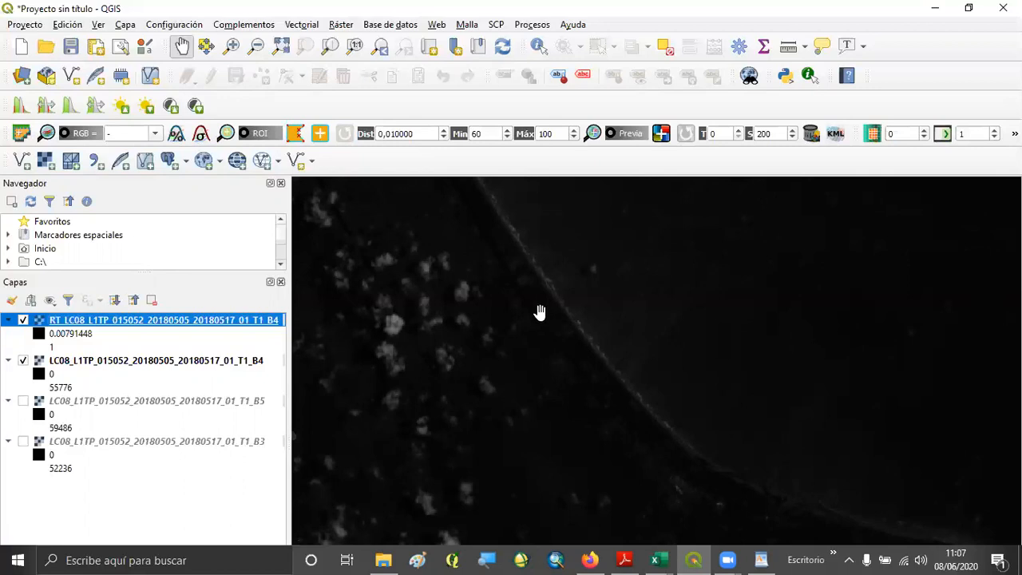
Step: Search the processing tools for "trans", open Traducir (convertir formato), and reposition and heighten its dialog
left_click(738, 47)
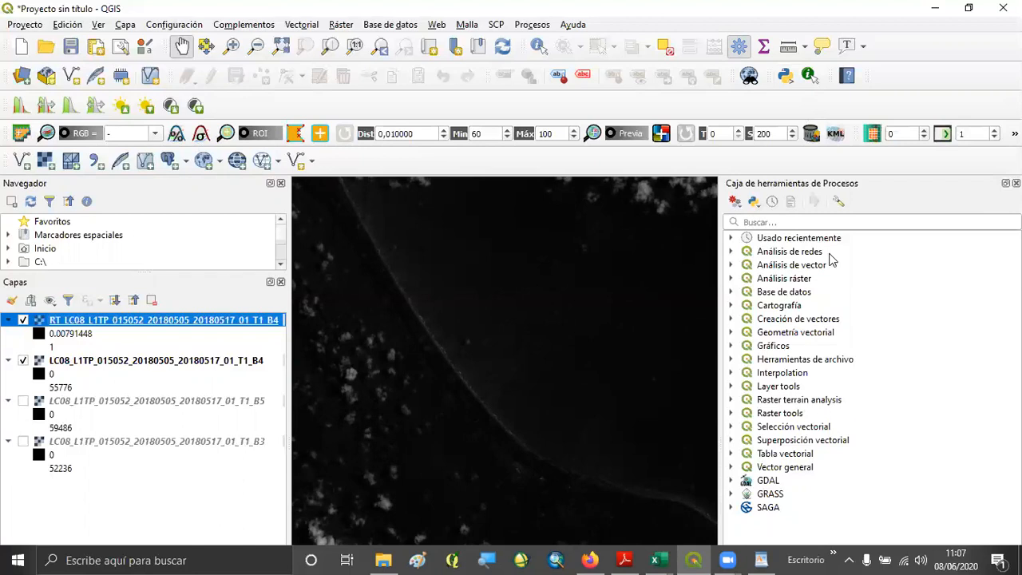
left_click(829, 223)
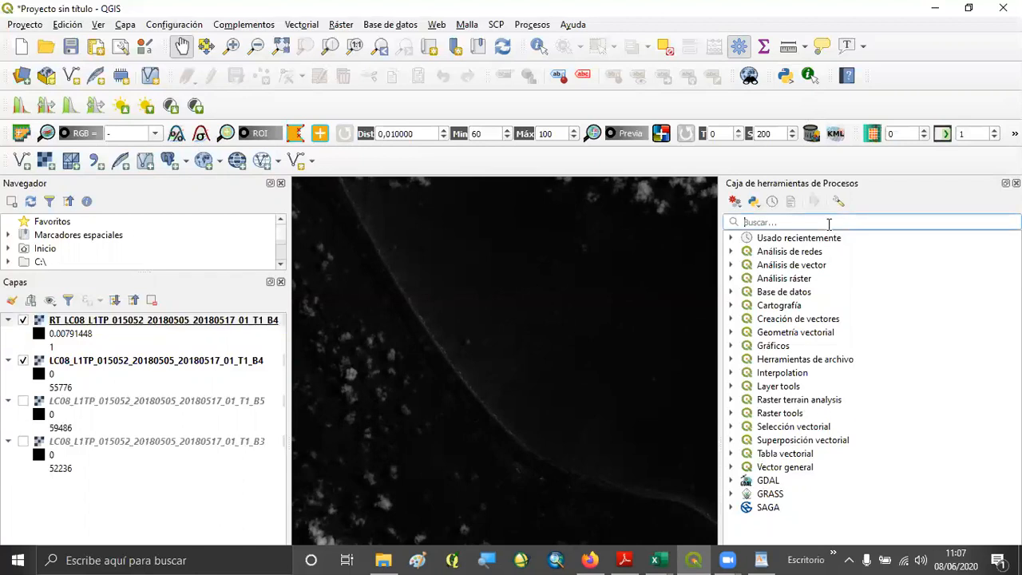
type("trans")
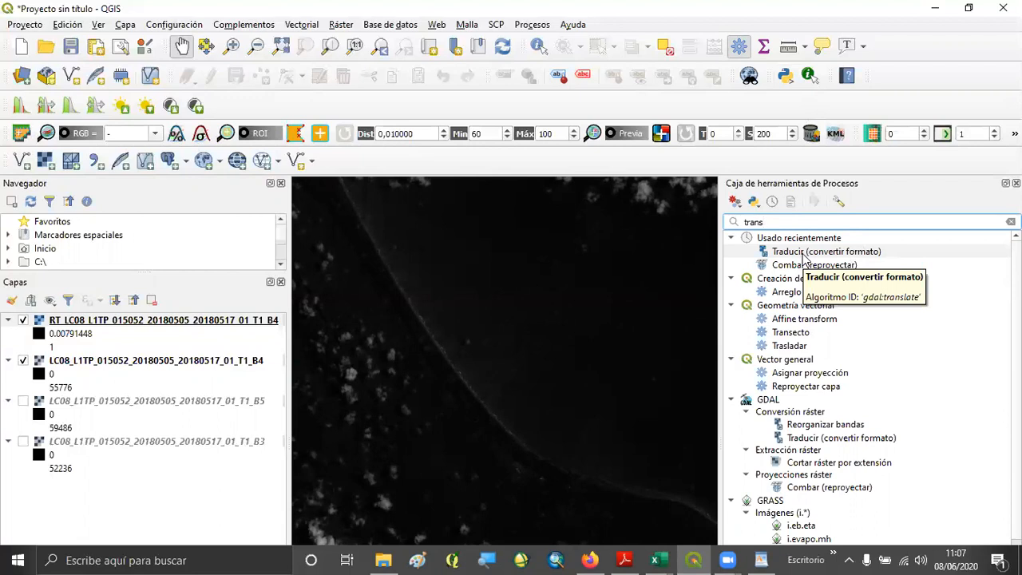
double_click(803, 252)
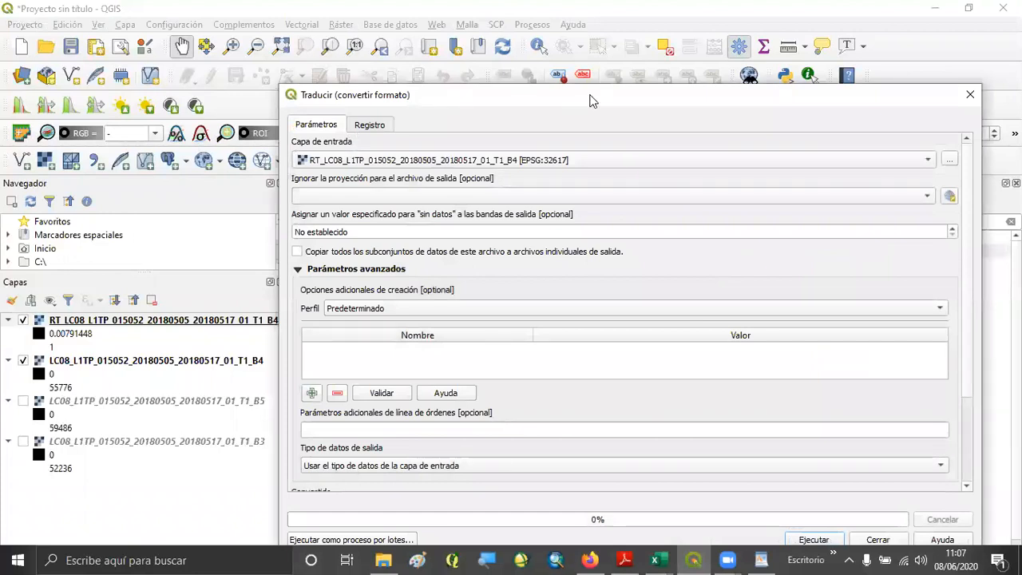
left_click_drag(589, 100, 605, 32)
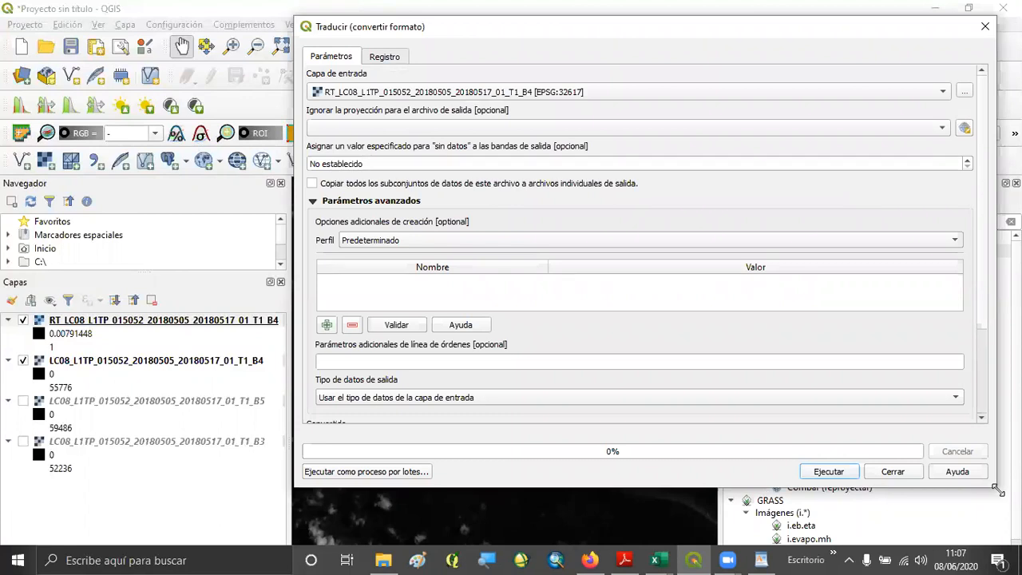
left_click_drag(998, 491, 995, 540)
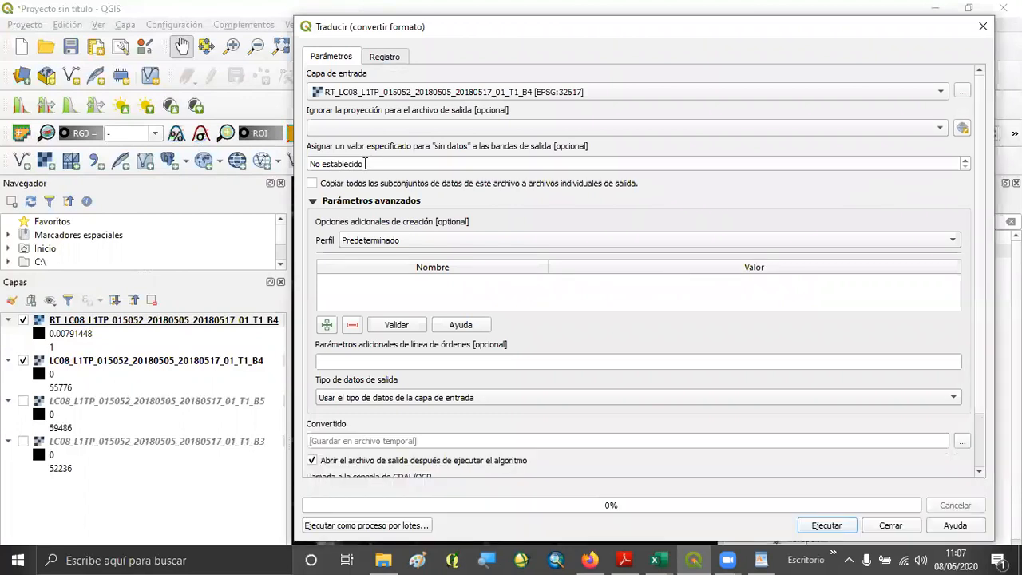
Step: Set the conversion's input layer to LC08_L1TP_015052_20180505_20180517_01_T1_B4 and assign 0 as the output no-data value
left_click(411, 93)
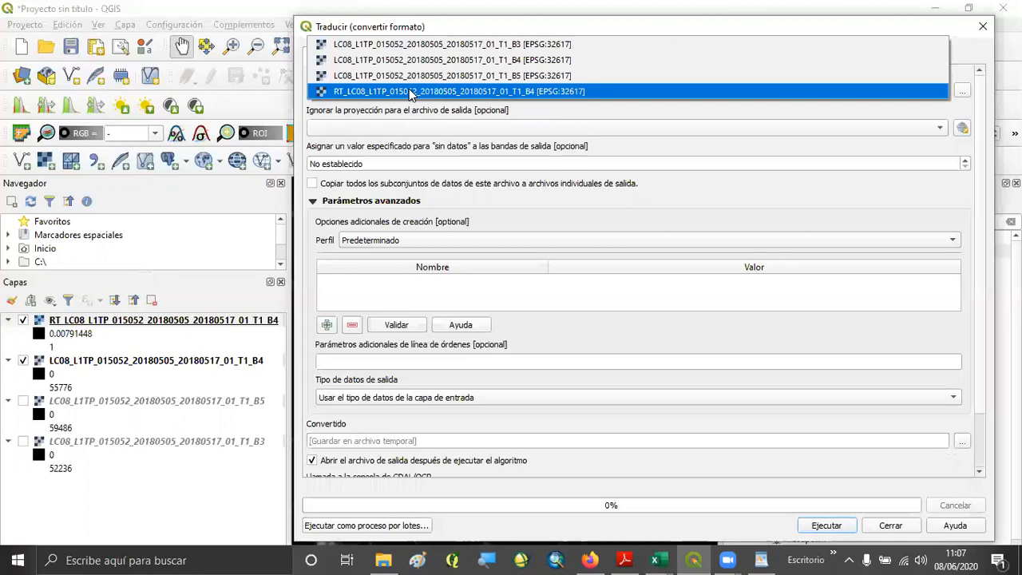
left_click(449, 61)
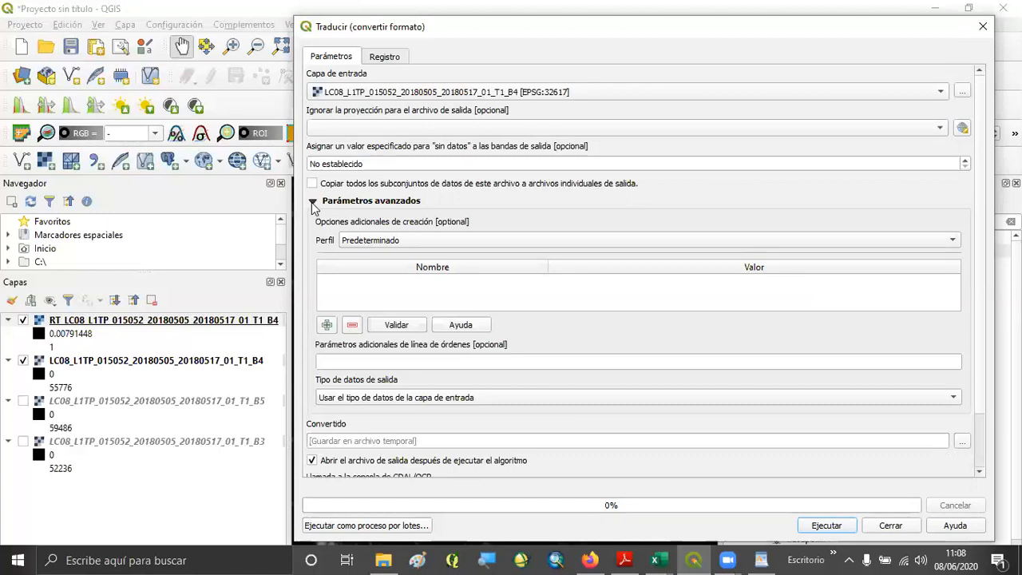
left_click(393, 164)
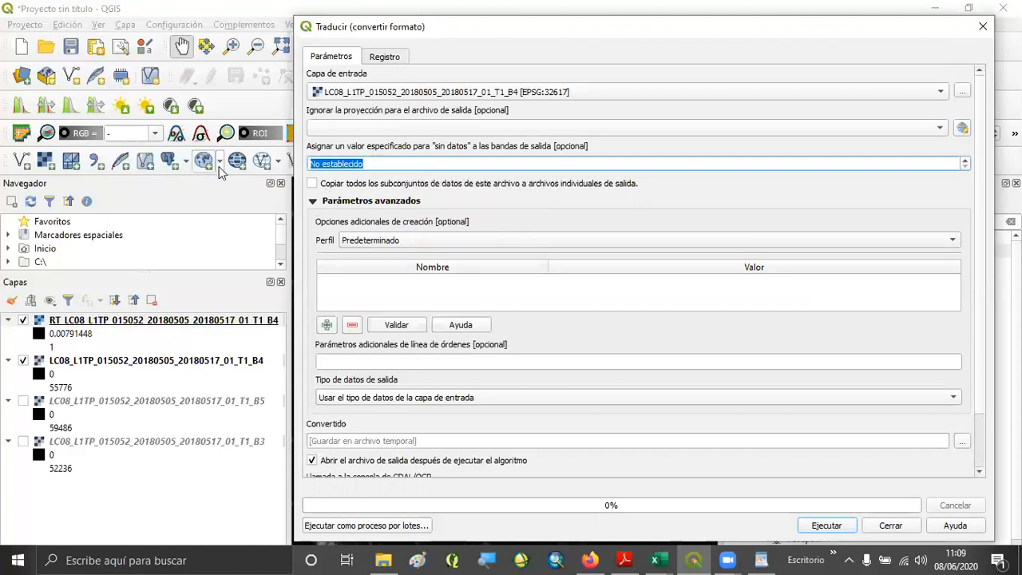
key("BackSpace")
type("0")
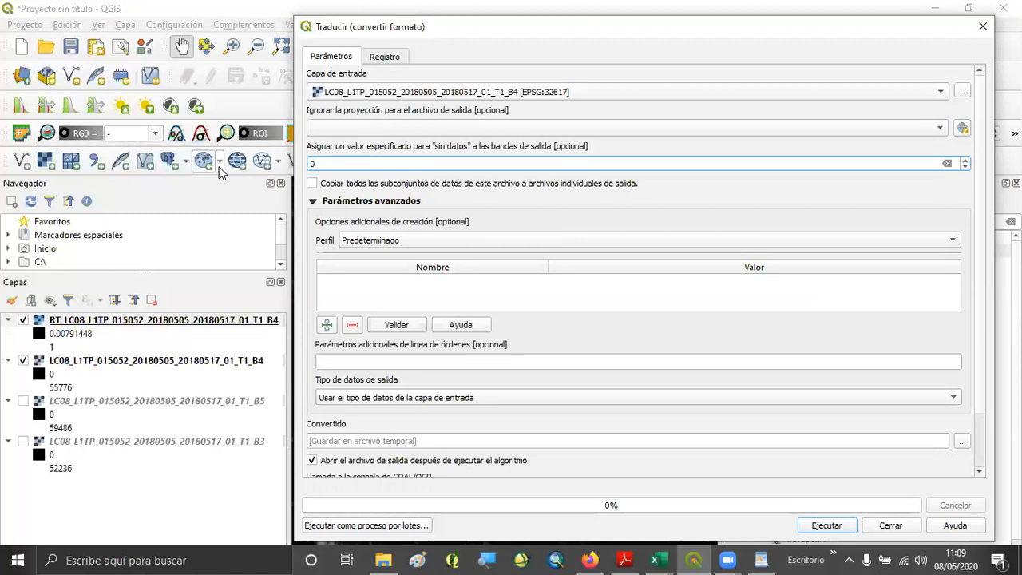
Step: Set the conversion's output data type to Int16 in the advanced parameters
left_click(368, 204)
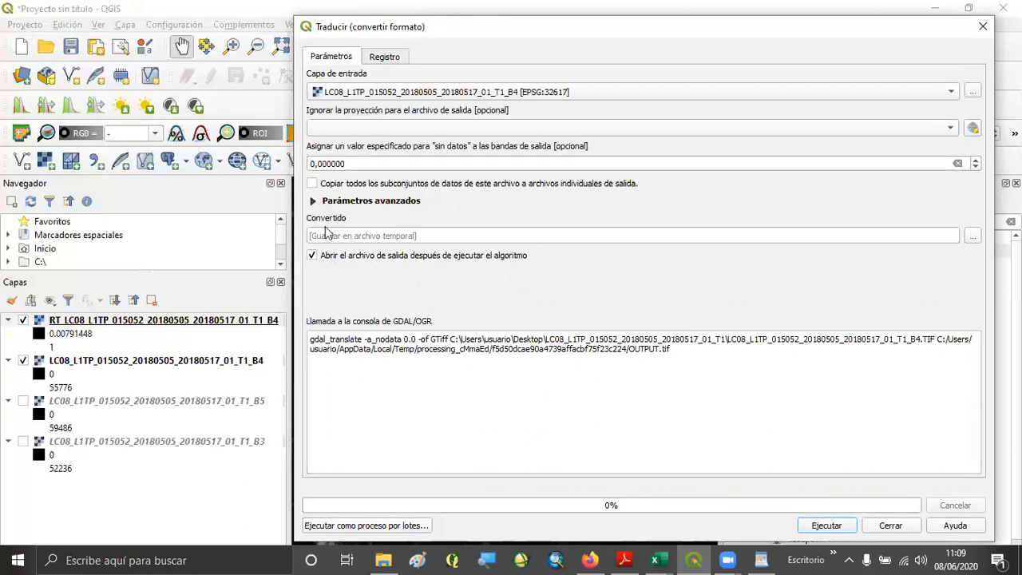
left_click(313, 202)
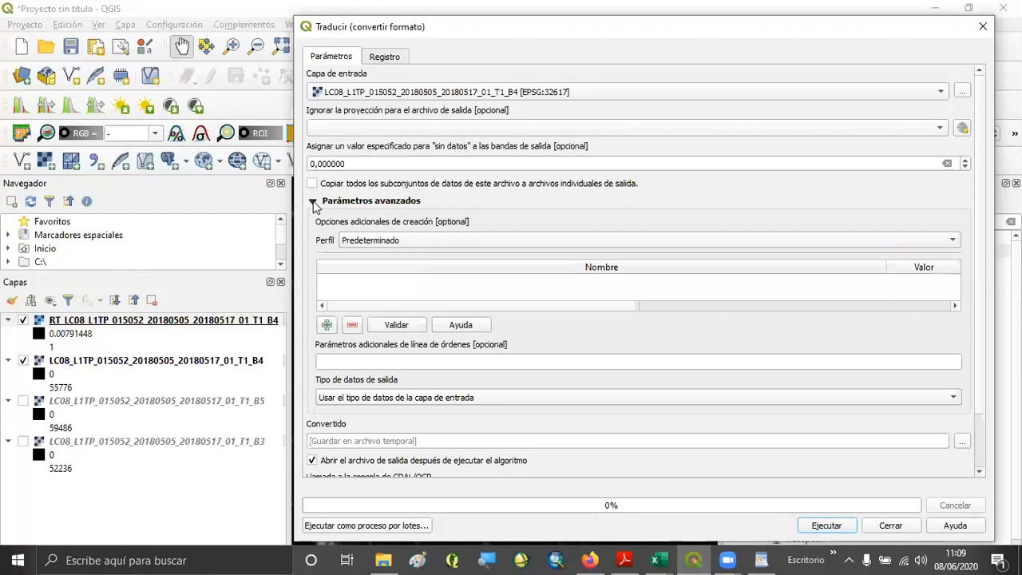
left_click(366, 399)
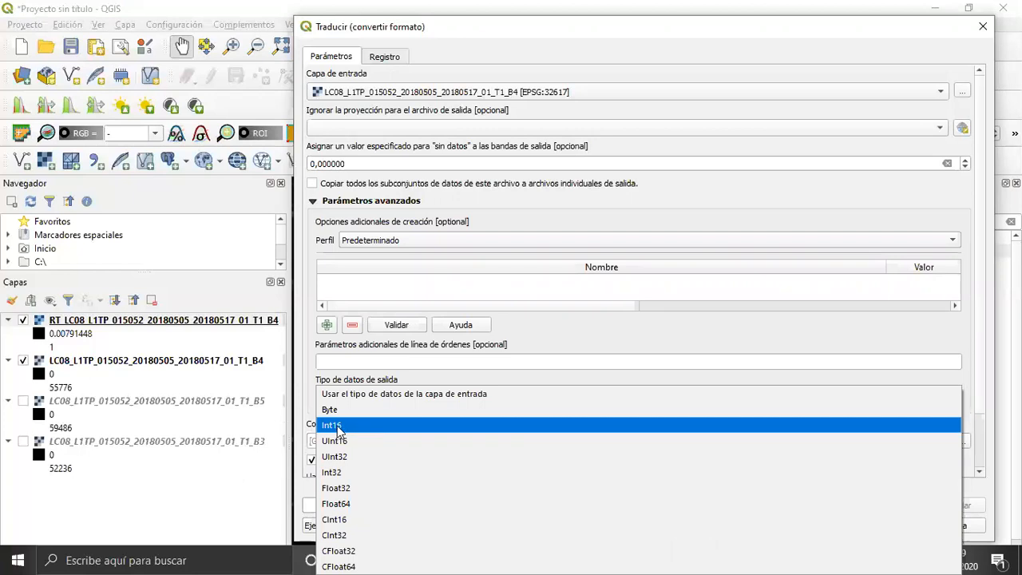
left_click(339, 425)
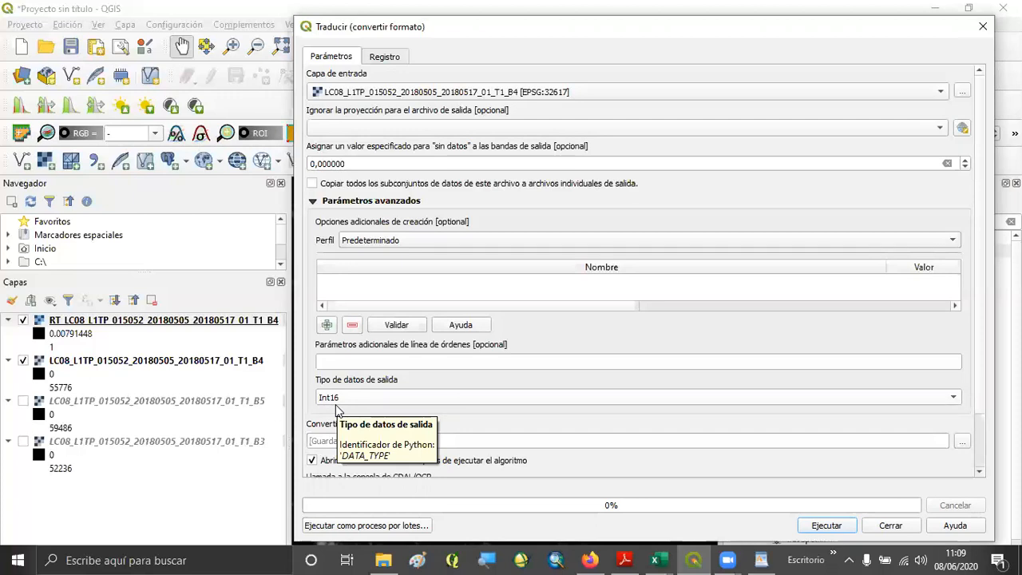
left_click_drag(979, 289, 982, 371)
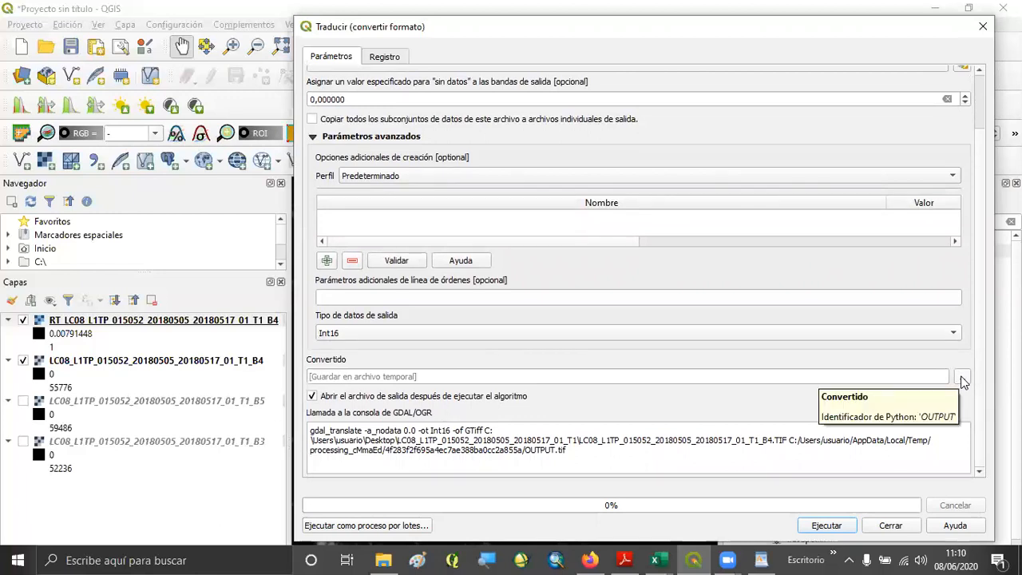
Step: Set the conversion's output file to convertido in C:/salidas as TIF and run the conversion
left_click(962, 377)
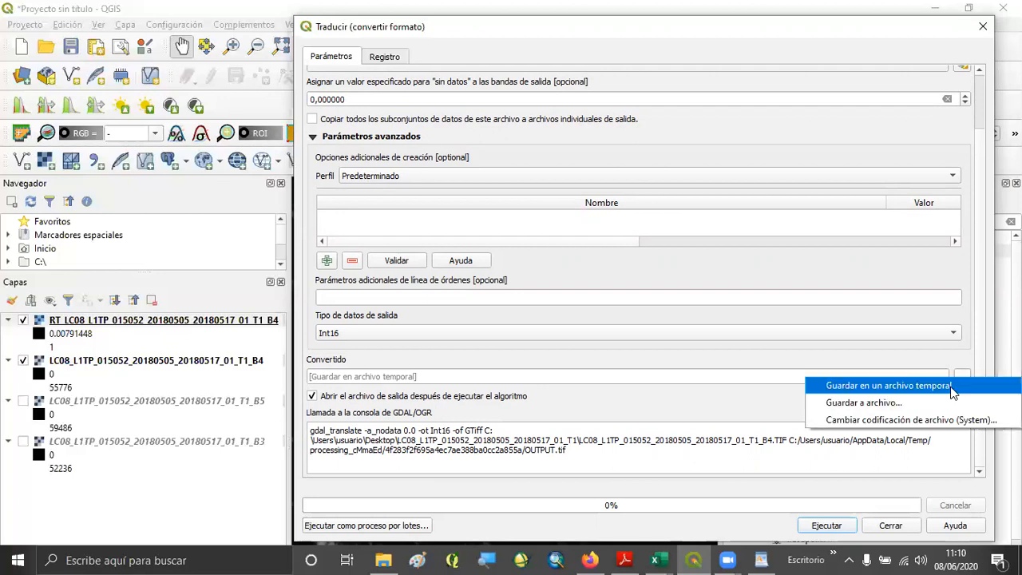
left_click(857, 404)
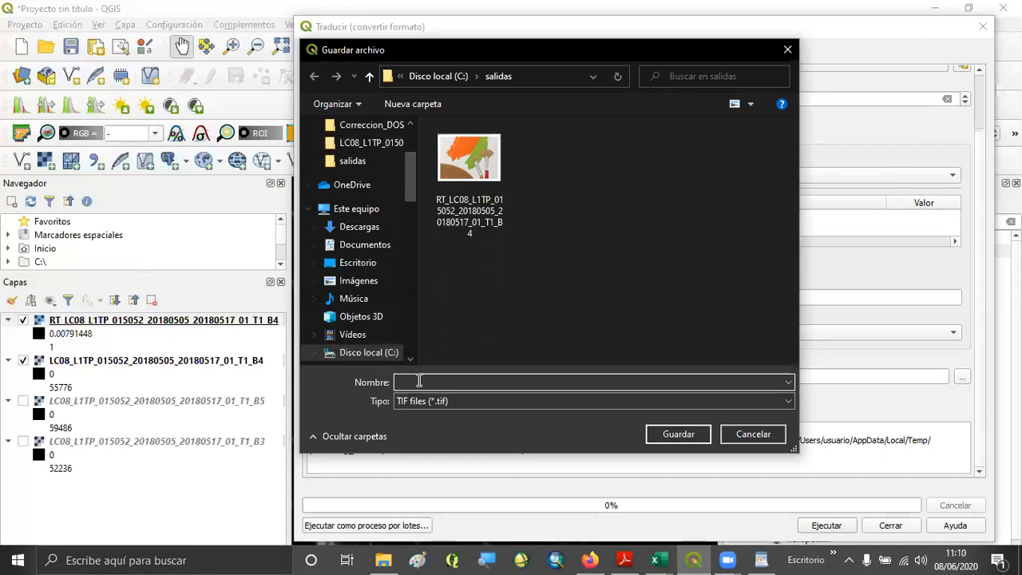
type("convertido")
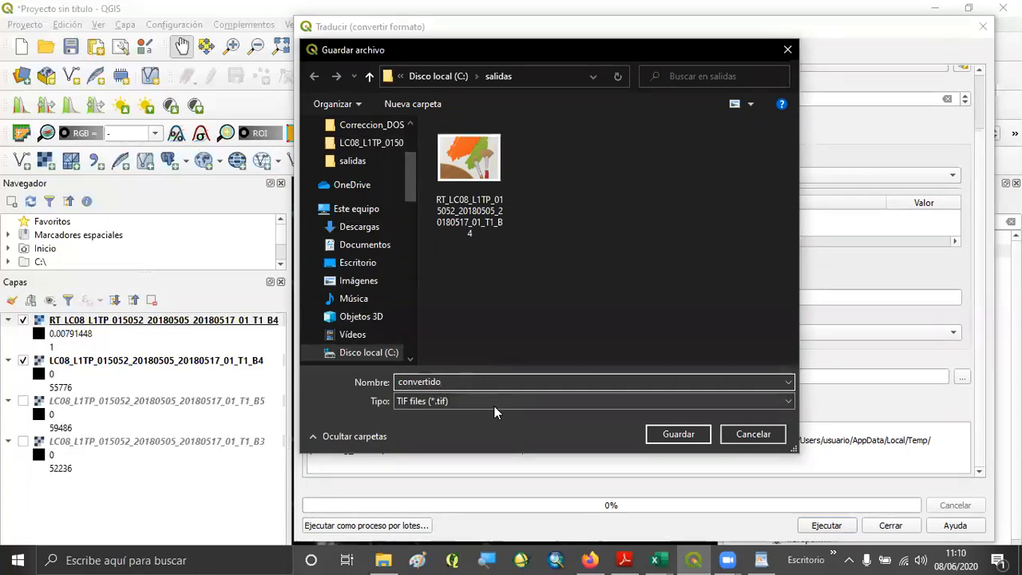
left_click(677, 435)
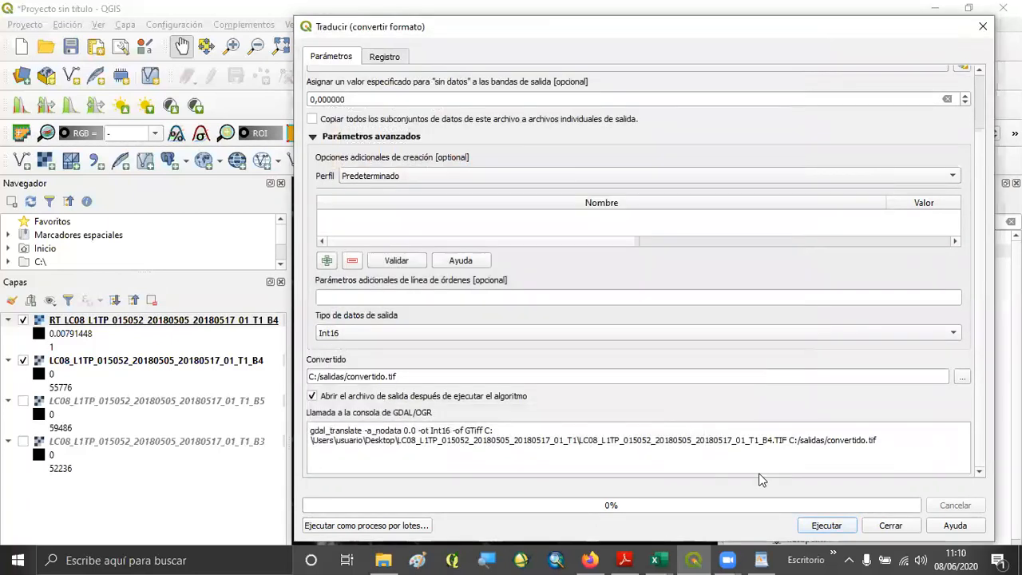
left_click(827, 526)
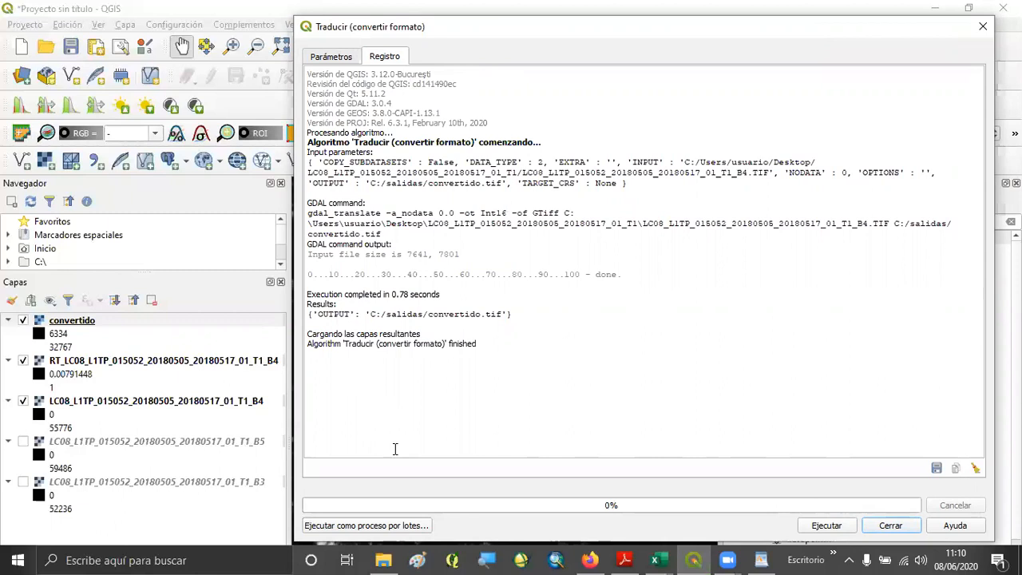
left_click(890, 526)
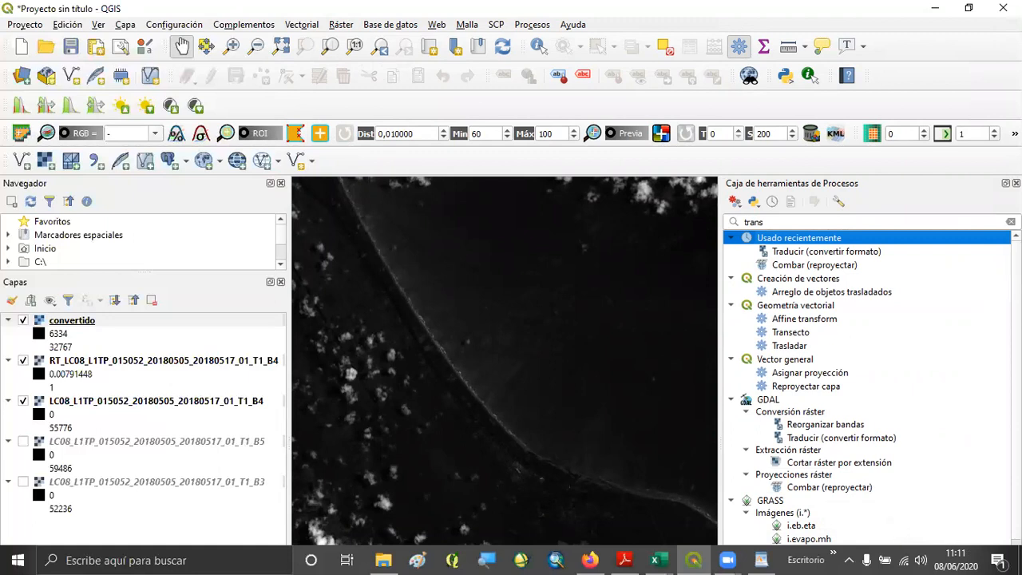
Step: Search the processing tools for "layer" and open Raster layer statistics
left_click(902, 225)
key("ctrl+a")
key("BackSpace")
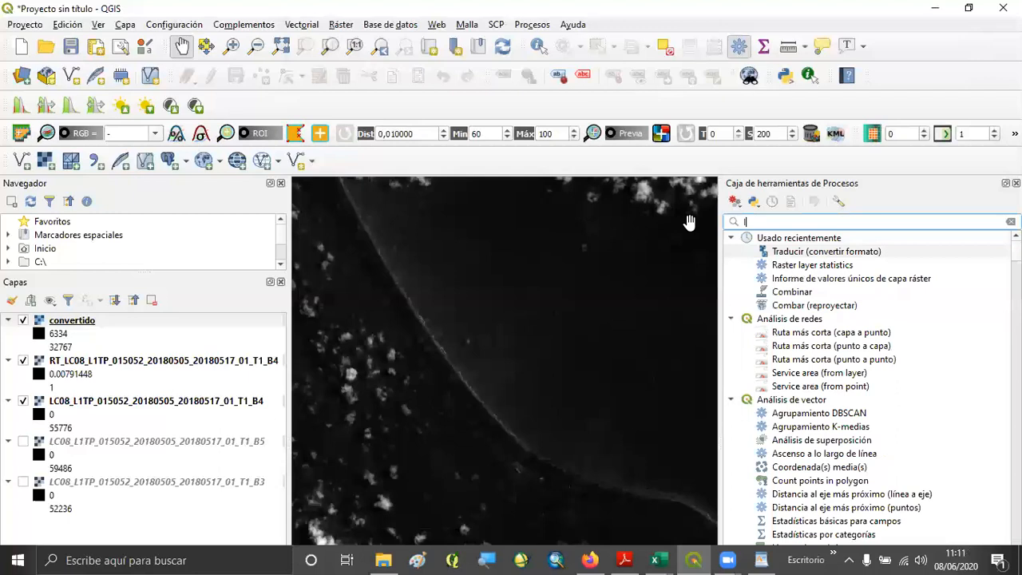
type("layer")
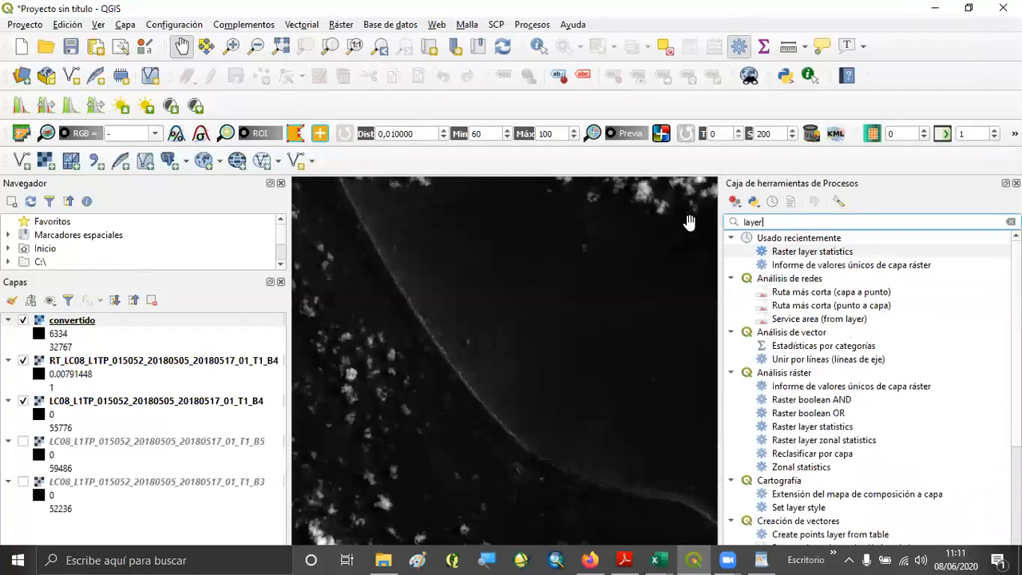
double_click(823, 252)
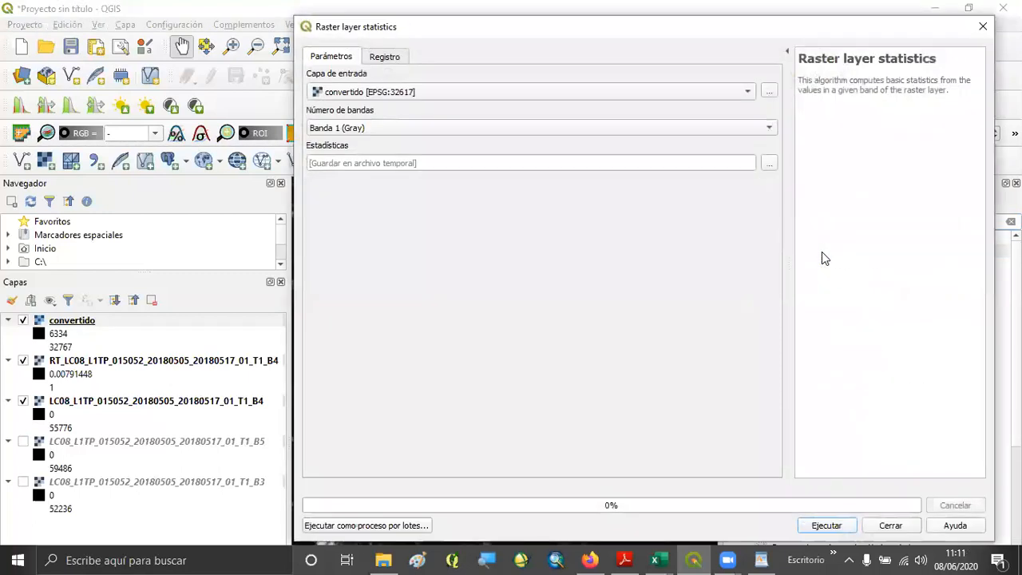
Step: Compute raster layer statistics for band 1 of the convertido layer and check the minimum value in the log
left_click(373, 94)
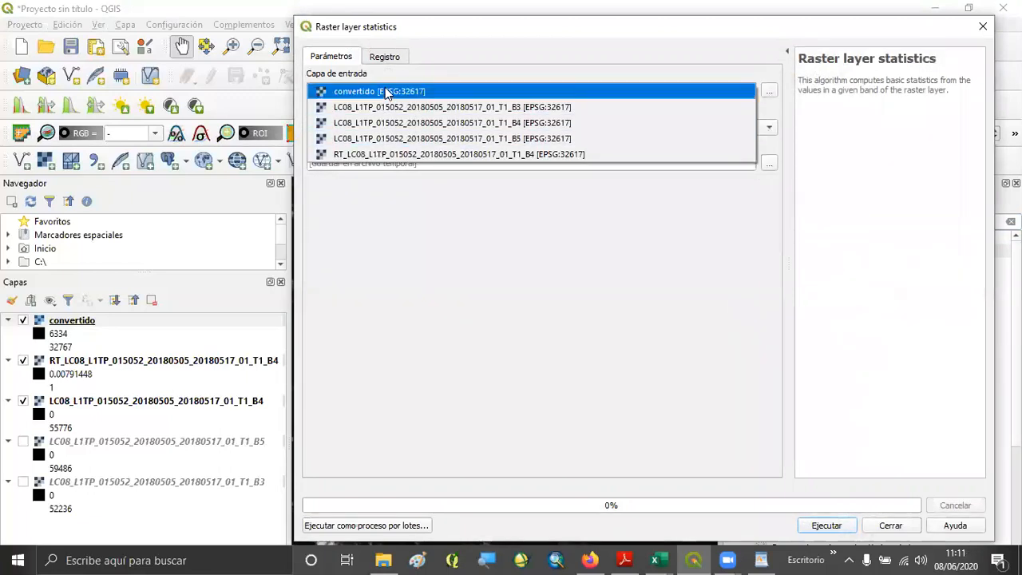
left_click(387, 94)
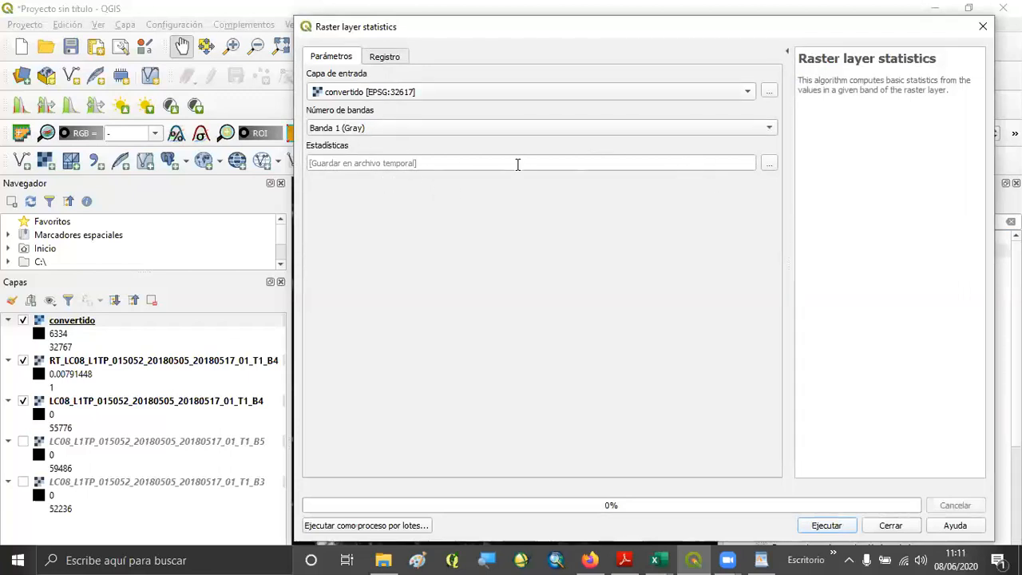
left_click(826, 526)
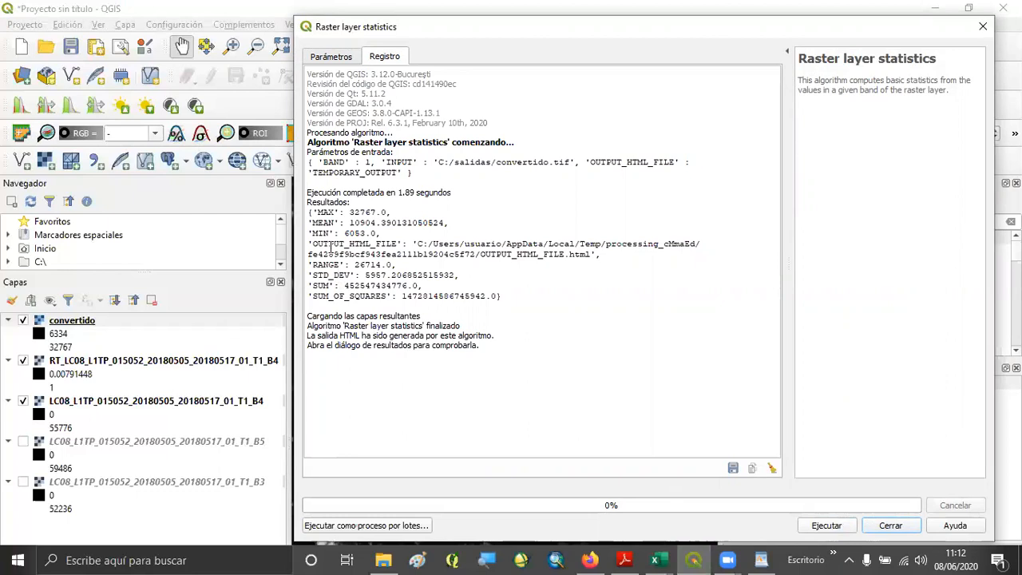
left_click_drag(308, 233, 386, 232)
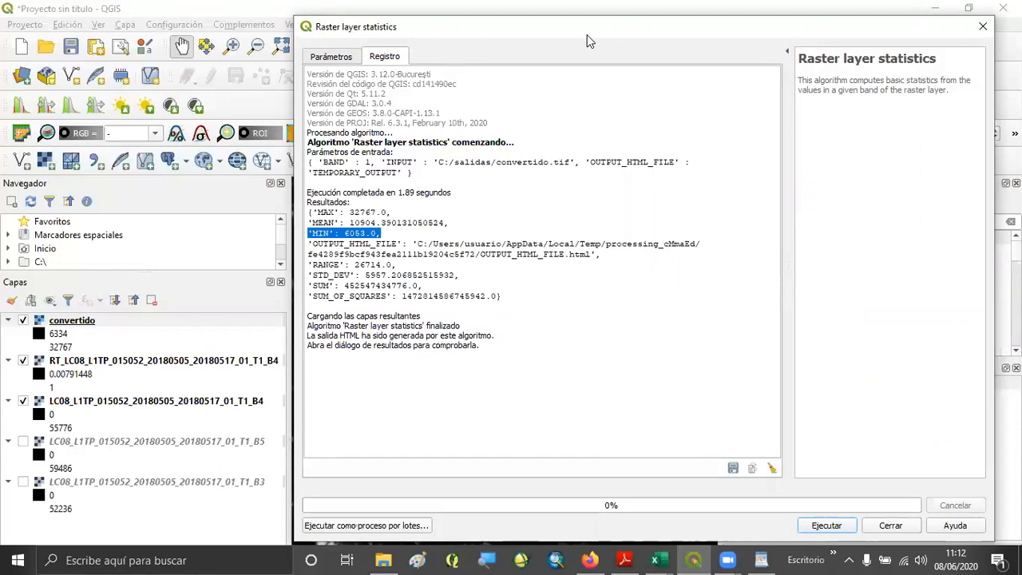
left_click(890, 525)
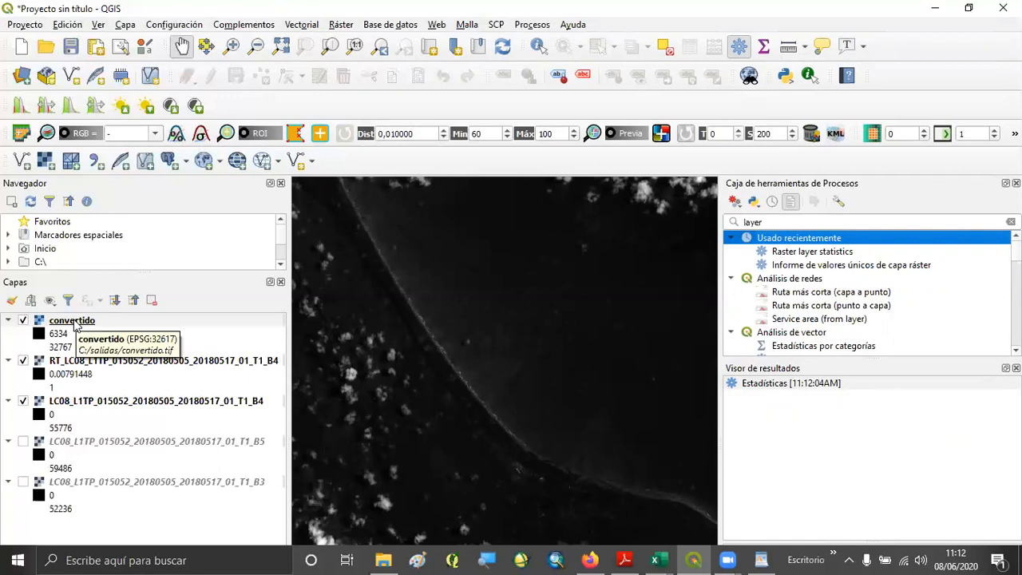
Step: Open the convertido layer's histogram properties, reposition the dialog, and calculate the histogram
right_click(76, 321)
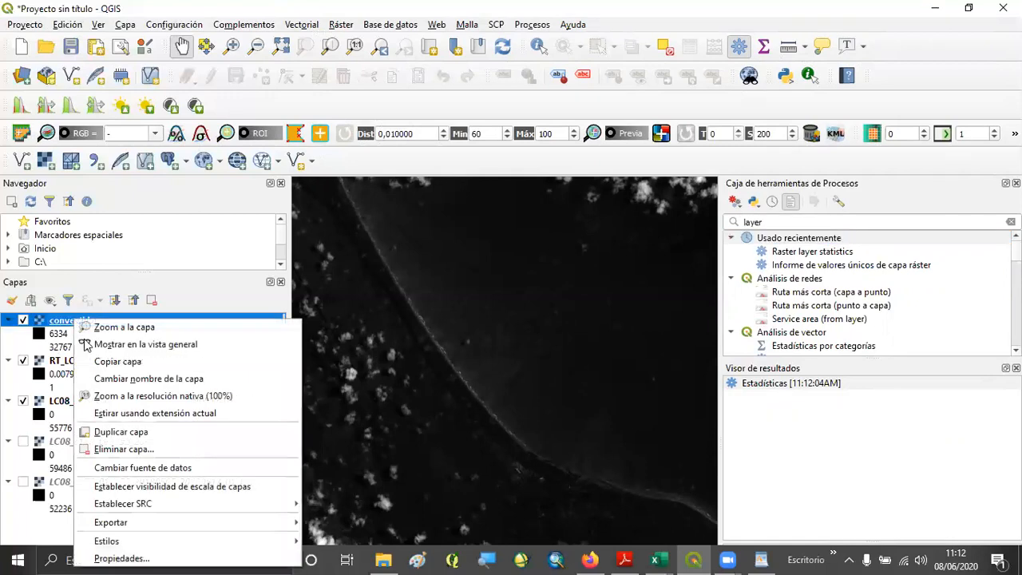
left_click(121, 558)
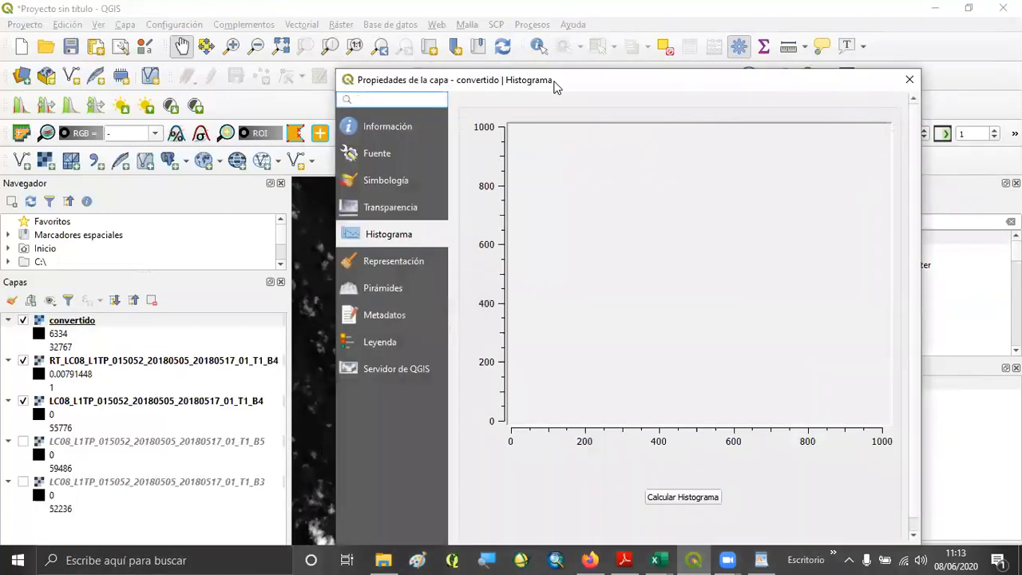
left_click_drag(553, 81, 483, 38)
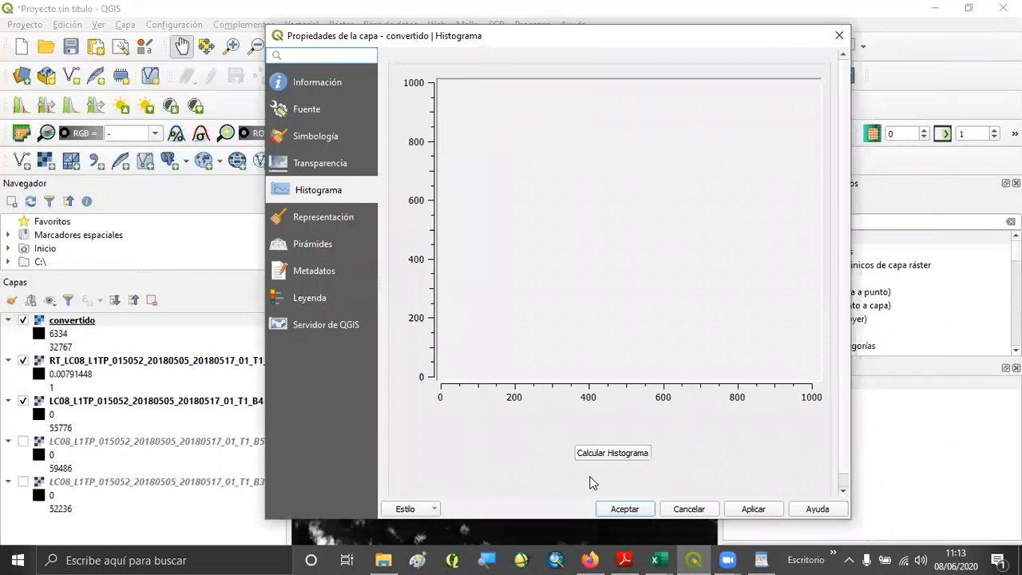
left_click(627, 453)
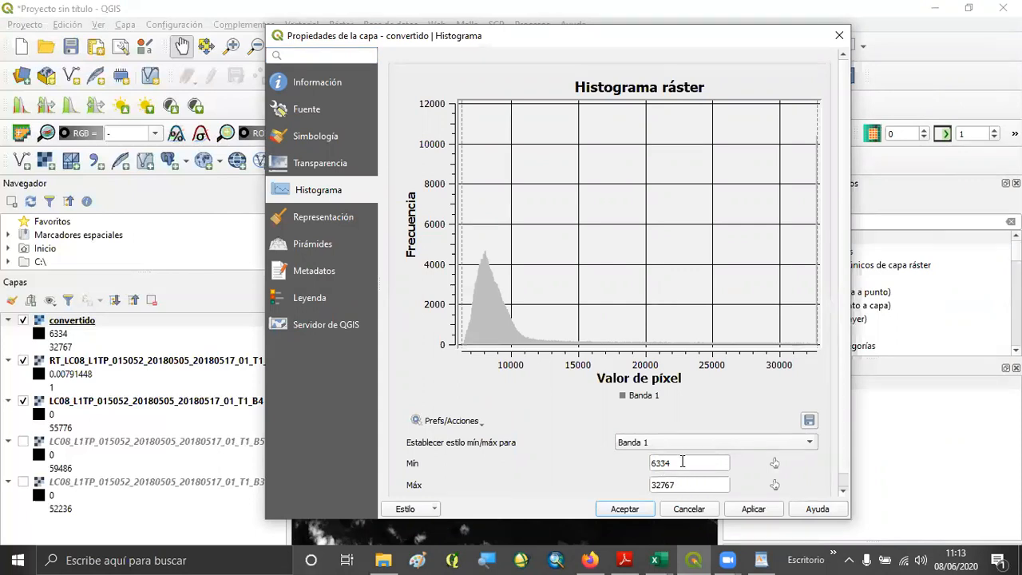
Step: Set the histogram's minimum style value for Banda 1 to 6053
left_click_drag(682, 461, 606, 451)
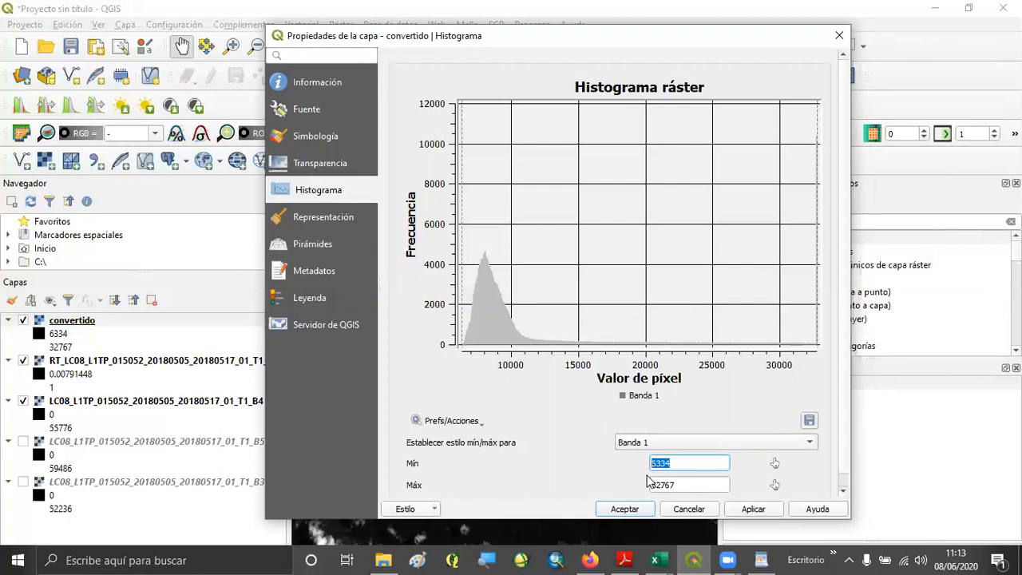
type("6053")
left_click(775, 464)
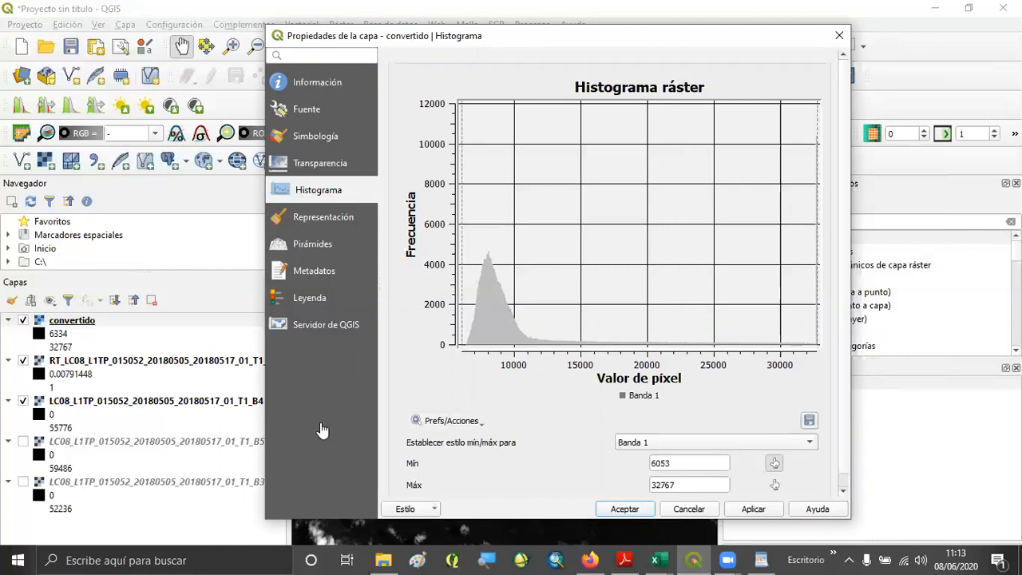
Step: Try displaying the histogram as lines and revert to the filled bars
left_click(483, 423)
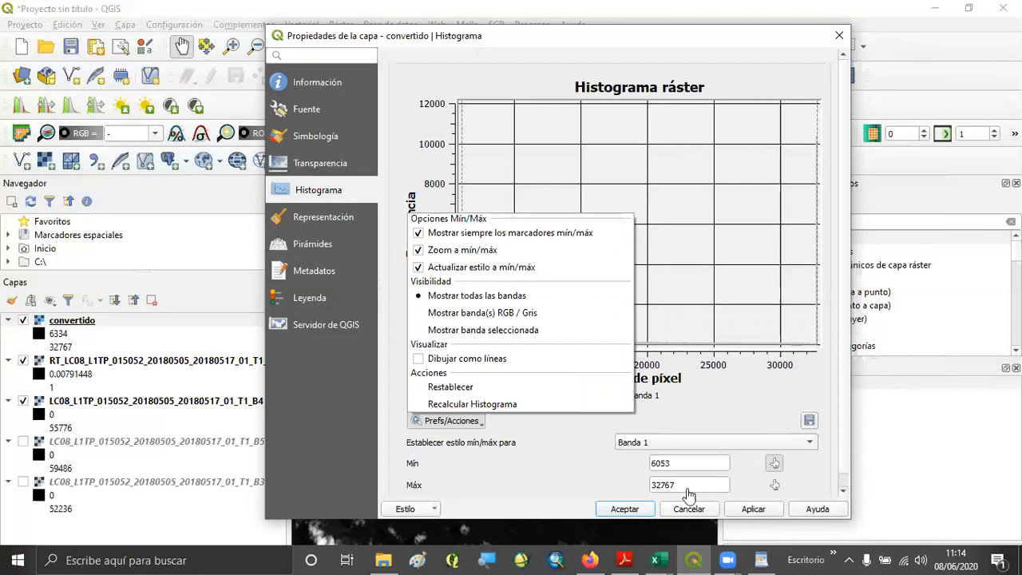
left_click(424, 361)
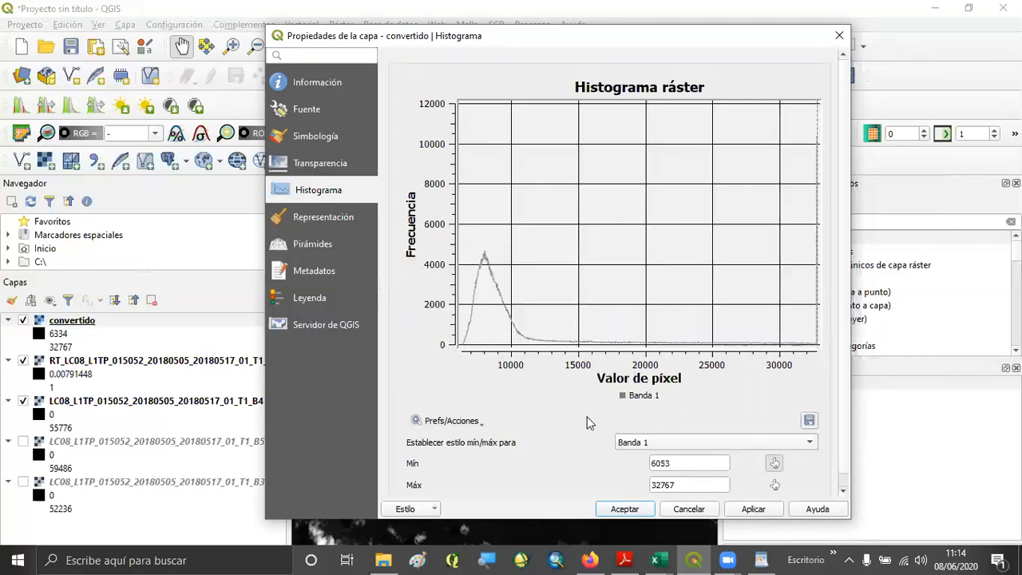
left_click(477, 423)
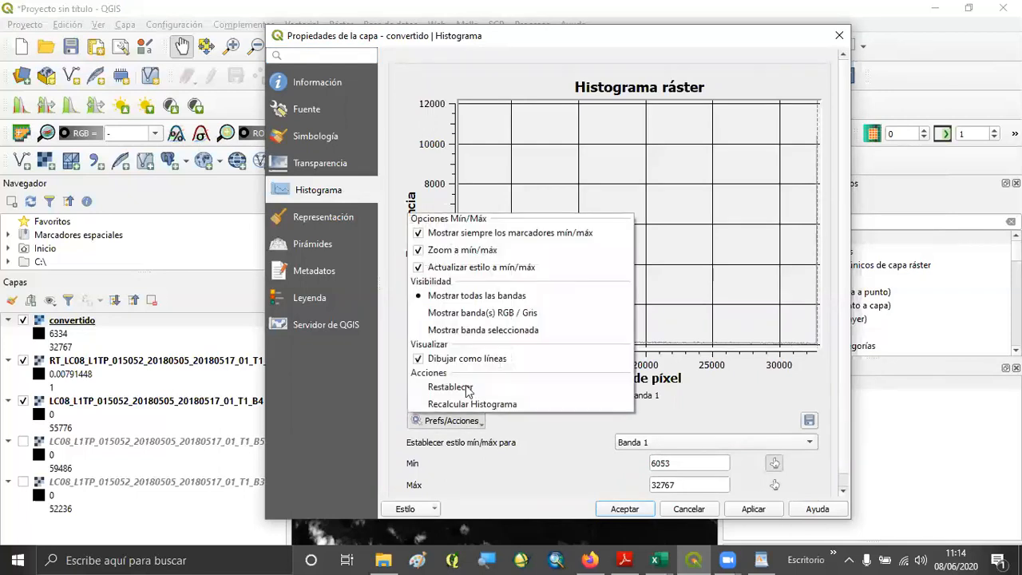
left_click(457, 361)
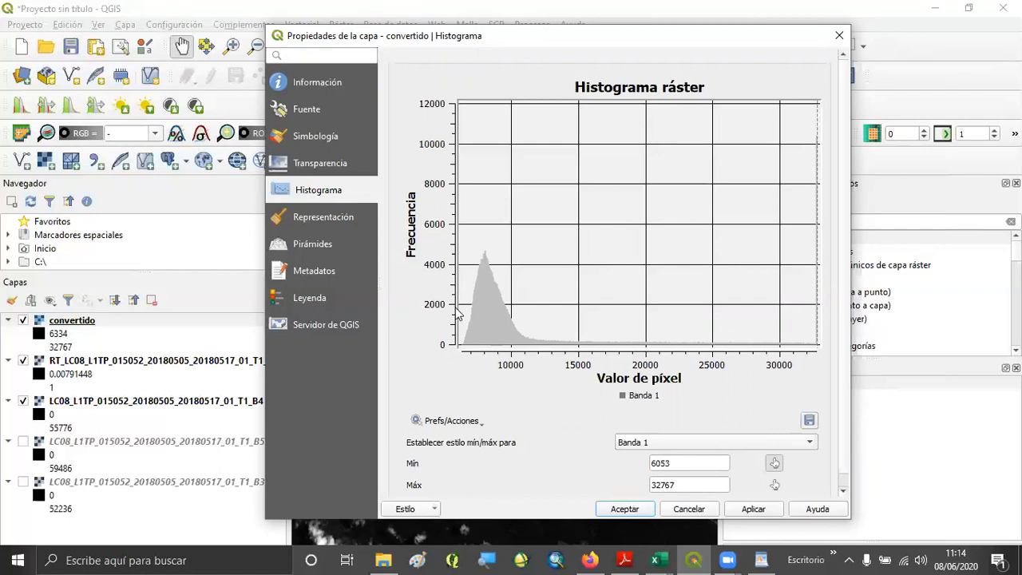
Step: Examine the lowest pixel values of the convertido histogram up close, where the frequencies start to rise
left_click_drag(458, 306, 482, 352)
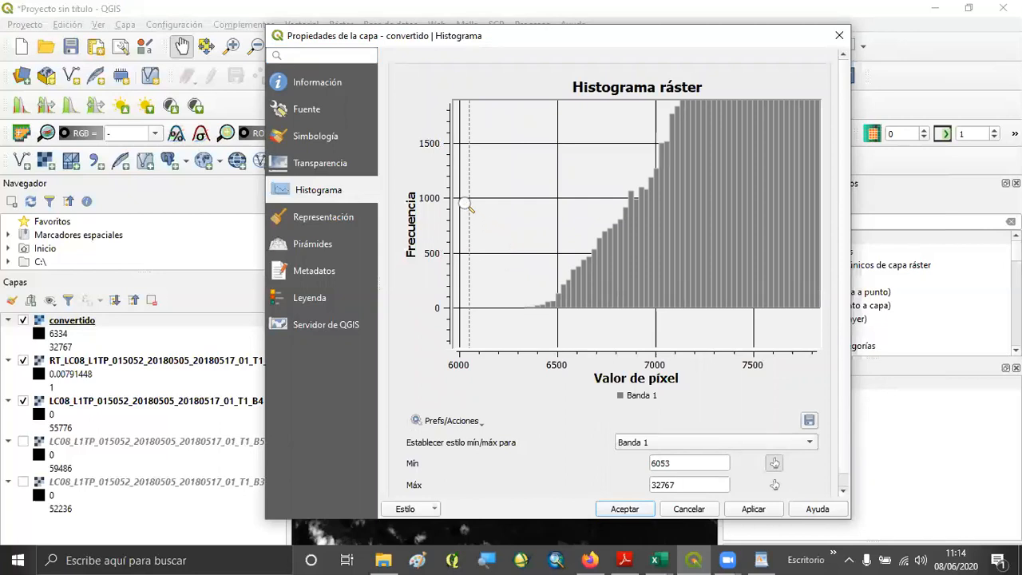
left_click_drag(487, 255, 581, 357)
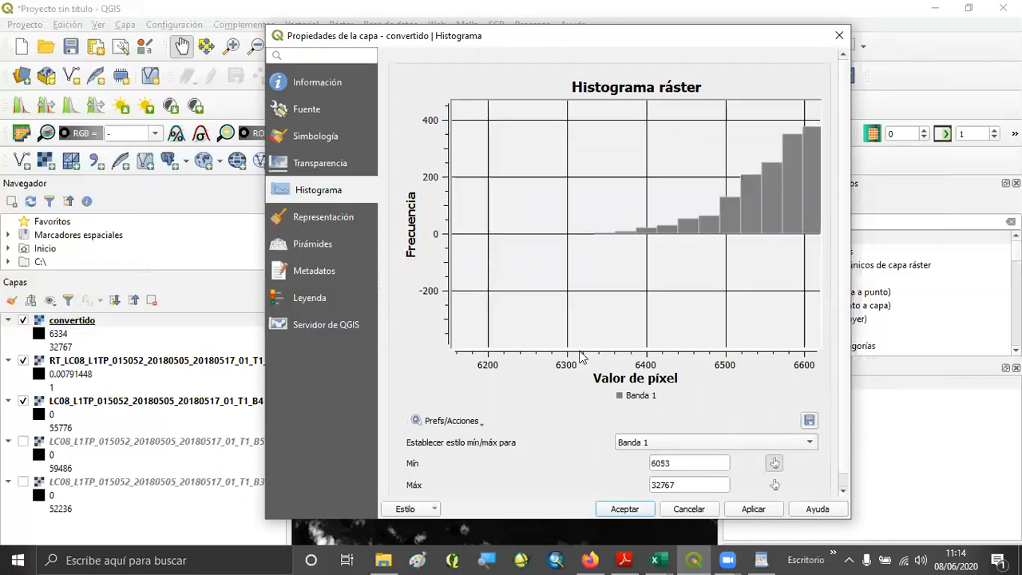
left_click_drag(551, 161, 749, 303)
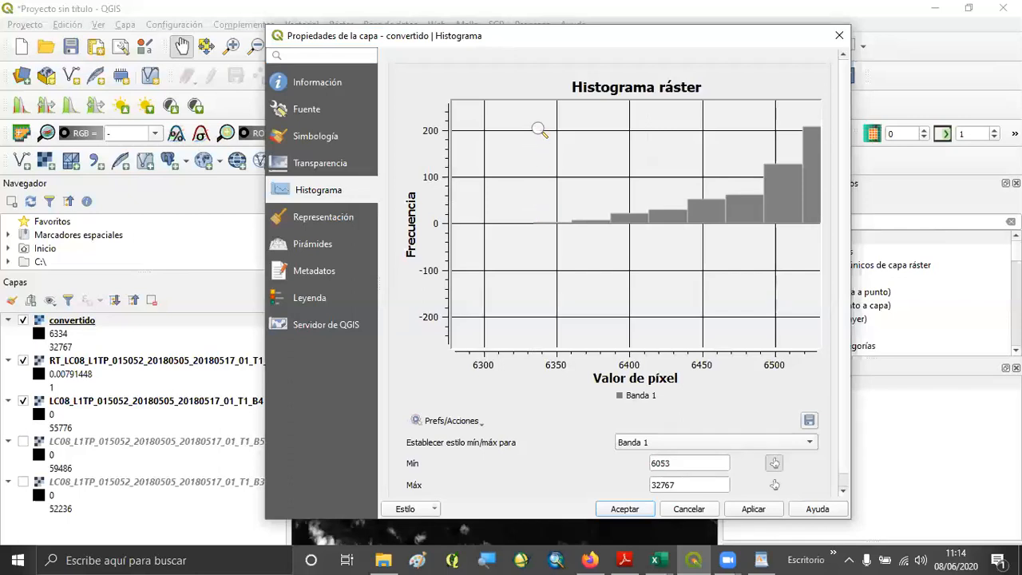
left_click_drag(548, 114, 808, 272)
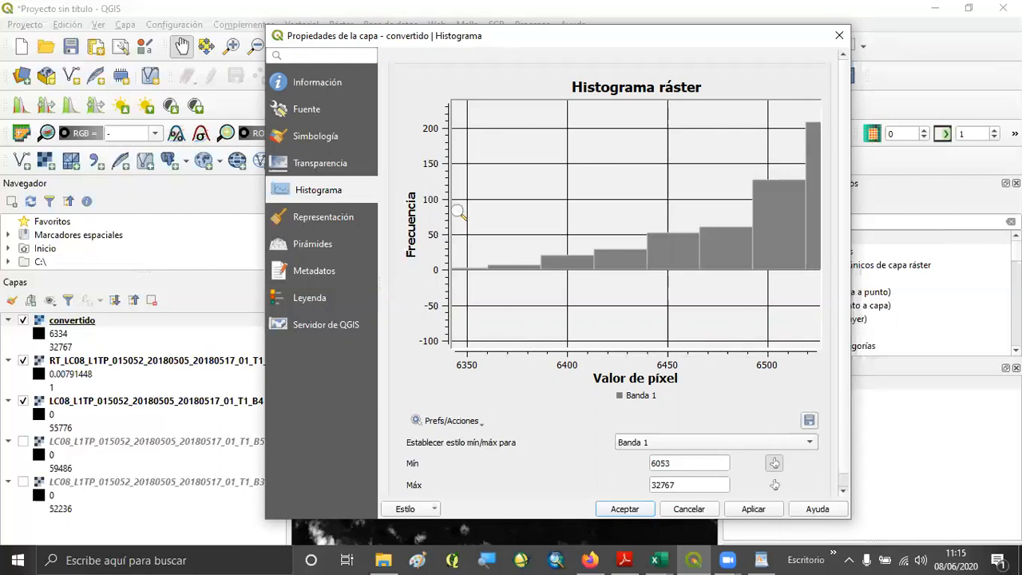
left_click_drag(456, 227, 771, 317)
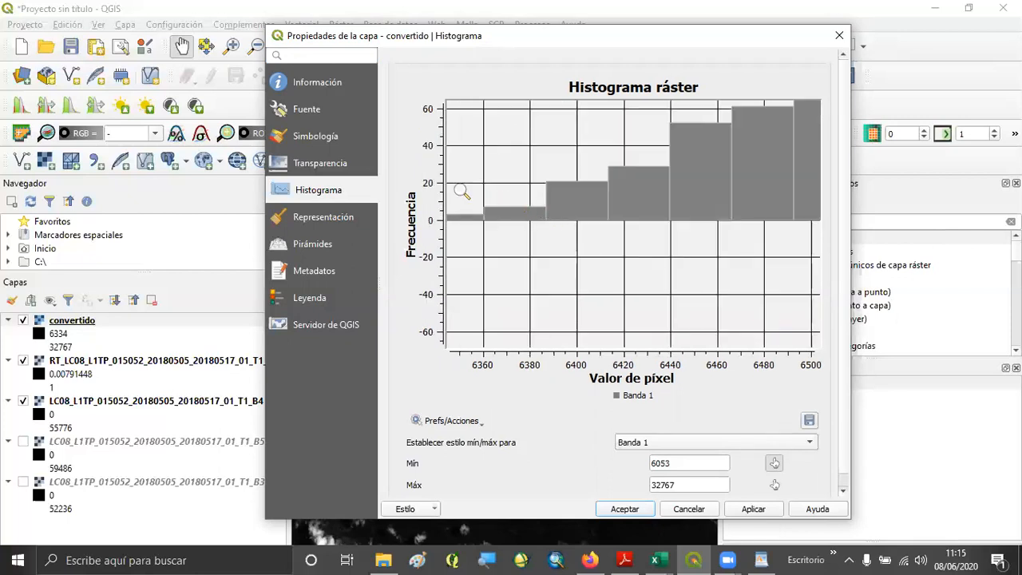
left_click_drag(452, 141, 682, 233)
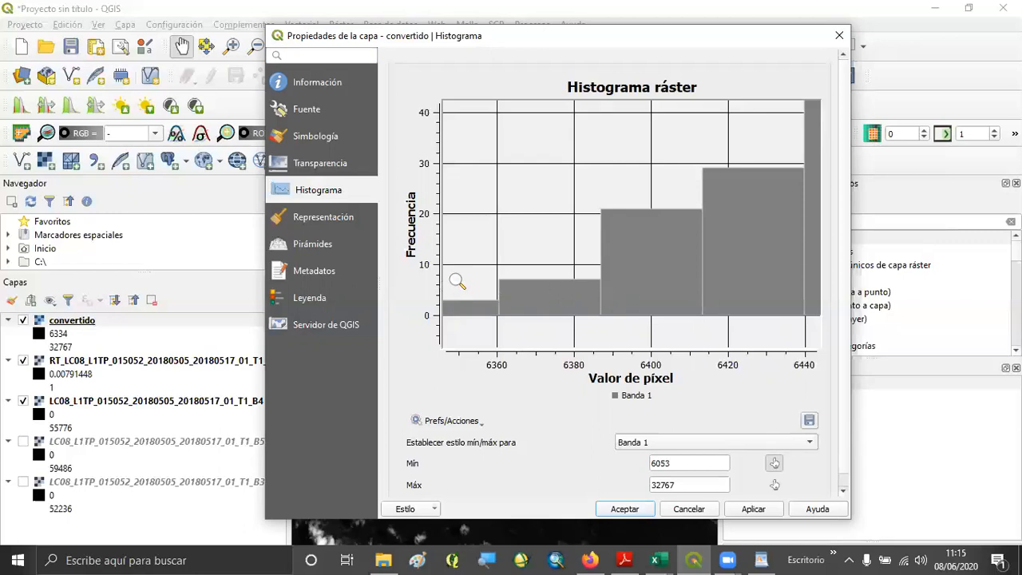
left_click_drag(448, 189, 713, 339)
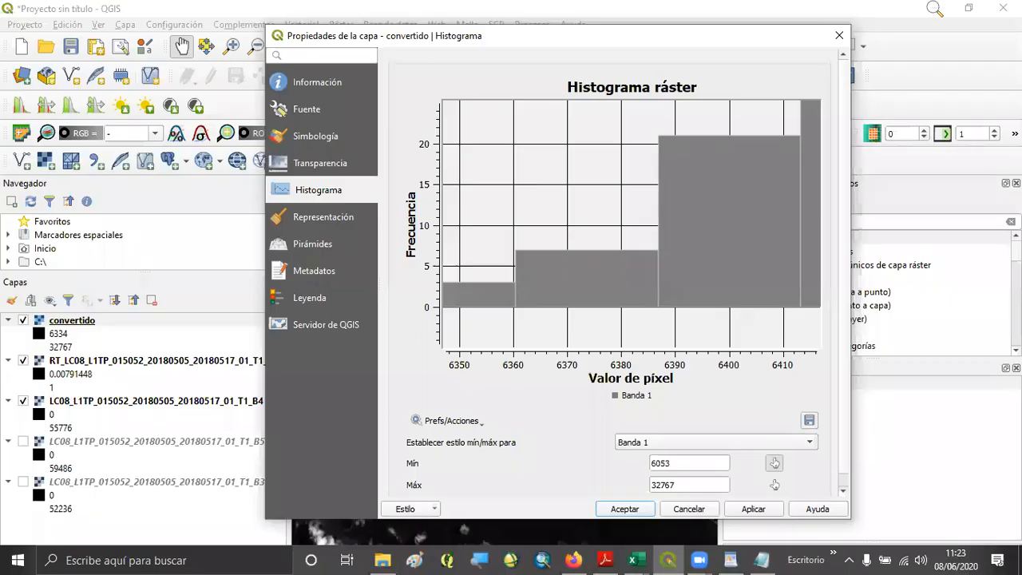
Step: Bring up the noted pixel values in Notepad and close the convertido layer's properties
left_click(762, 558)
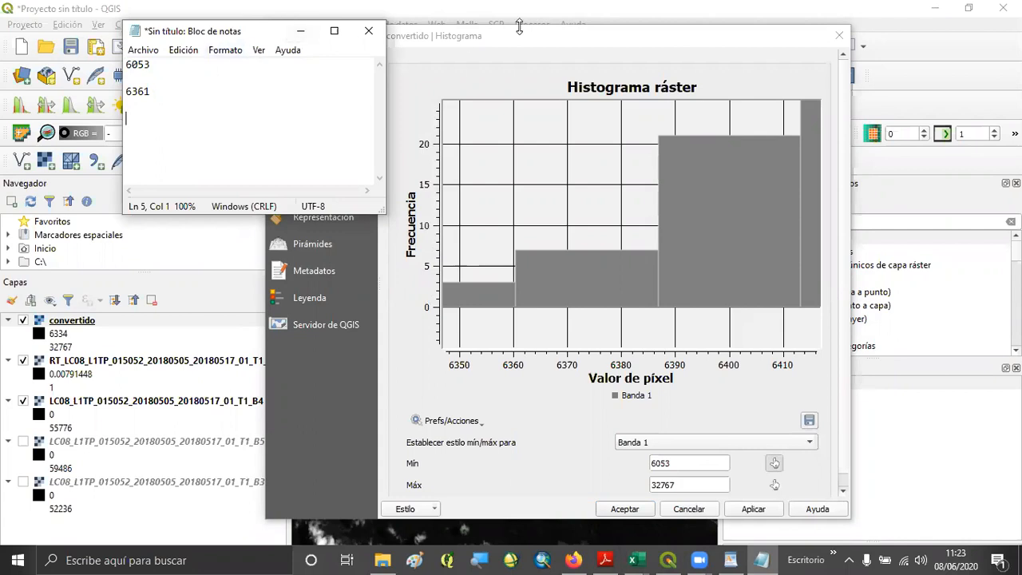
left_click(840, 37)
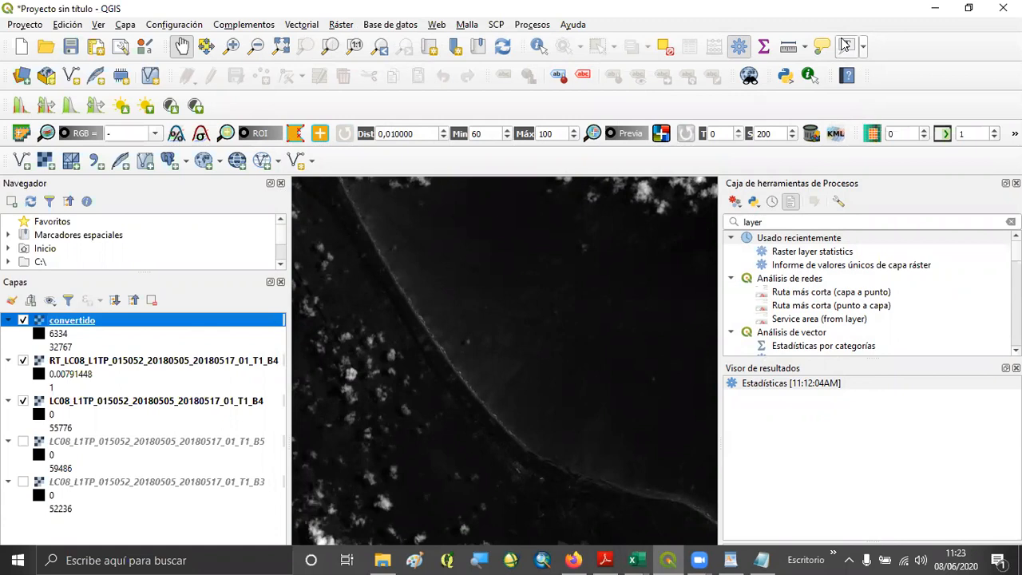
Step: Look up the SUN_ELEVATION parameter in the MTL metadata file in WordPad and put the file away
mouse_move(761, 557)
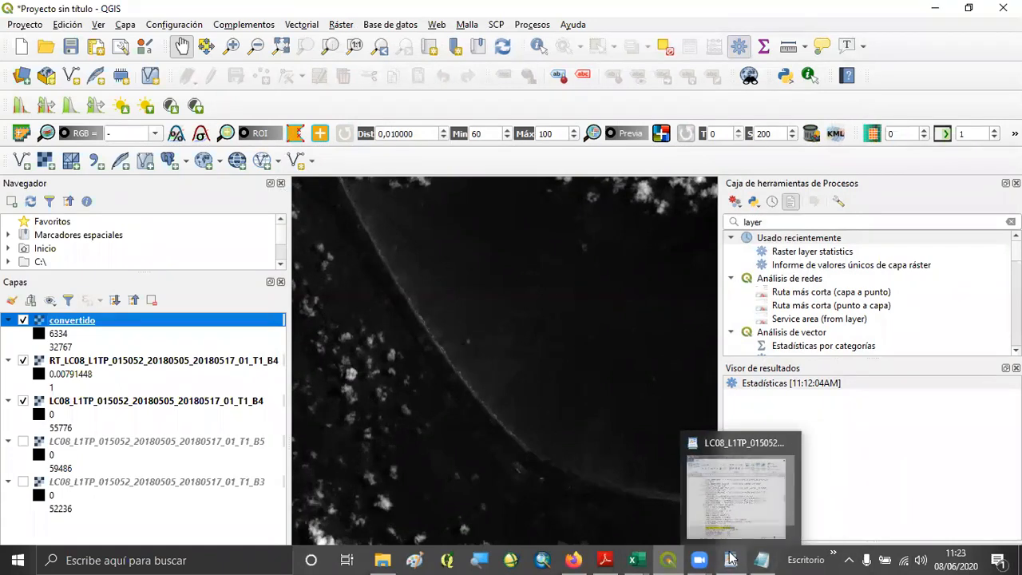
left_click(730, 558)
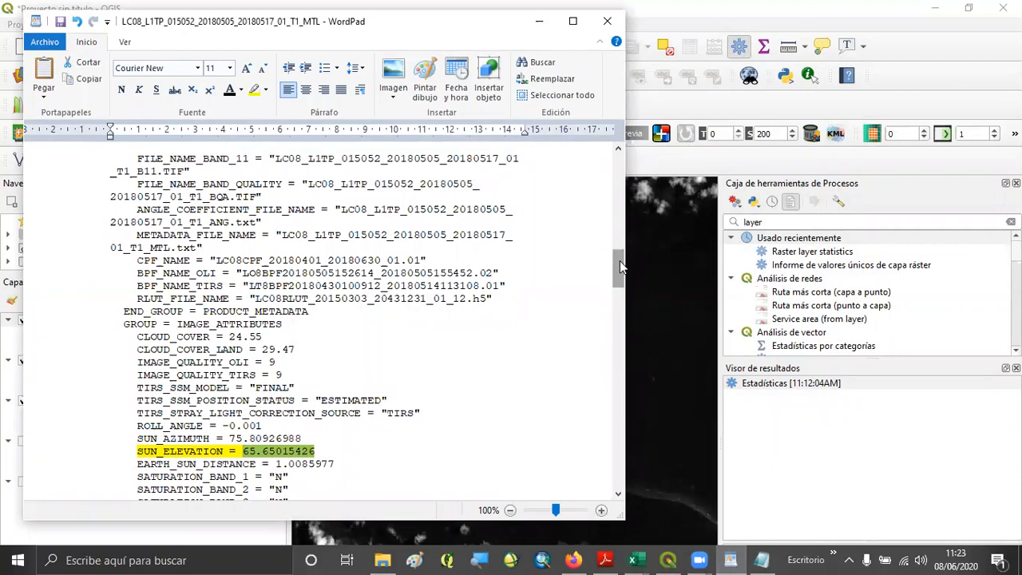
left_click(271, 439)
scroll(266, 447, "down", 3)
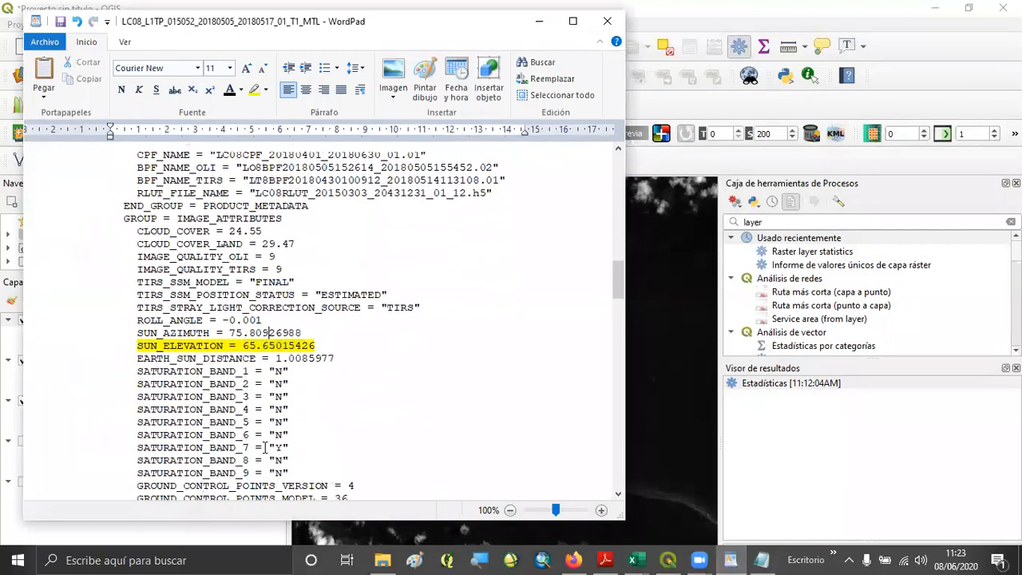
scroll(266, 447, "down", 2)
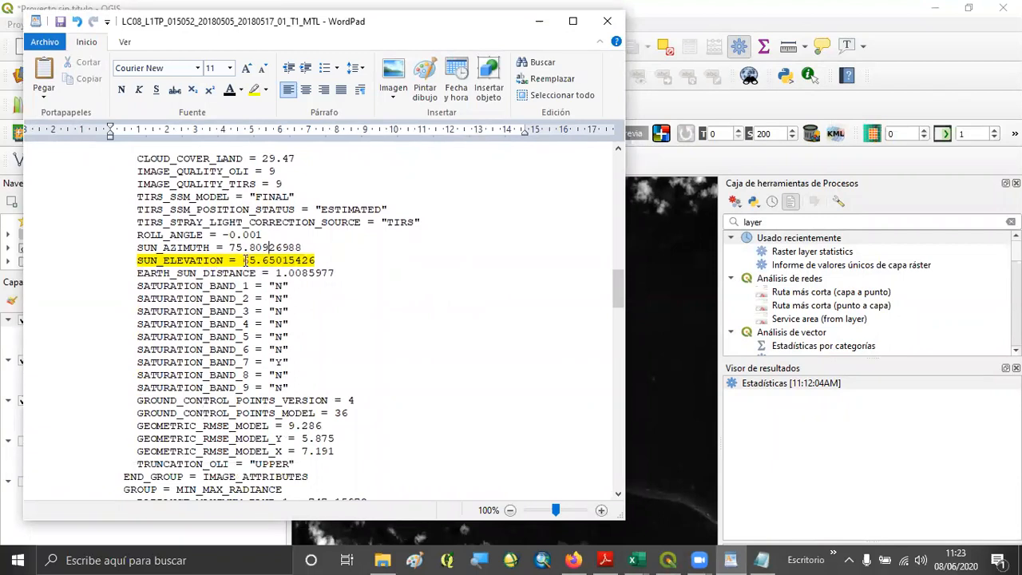
left_click_drag(244, 260, 314, 261)
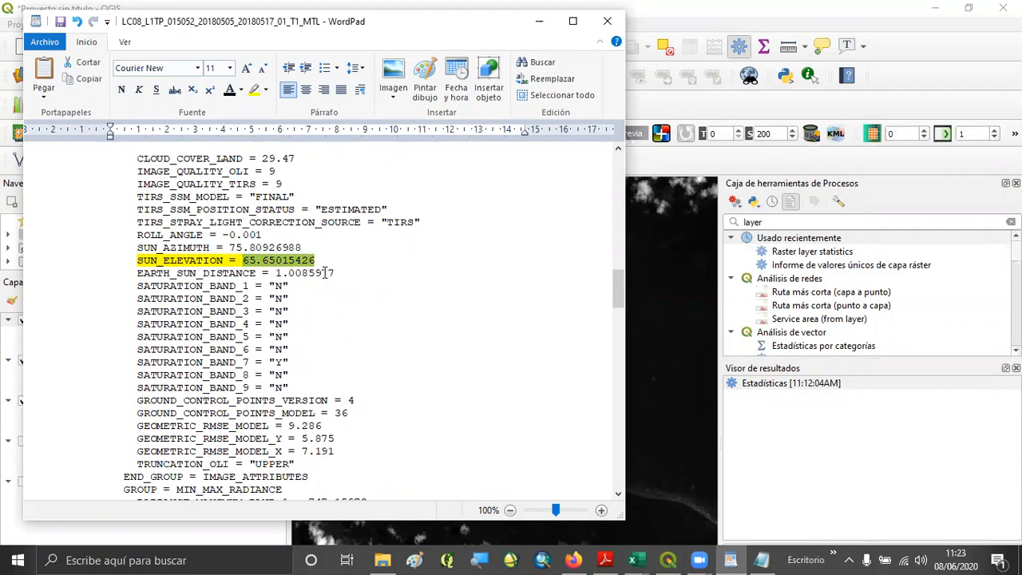
left_click(316, 261)
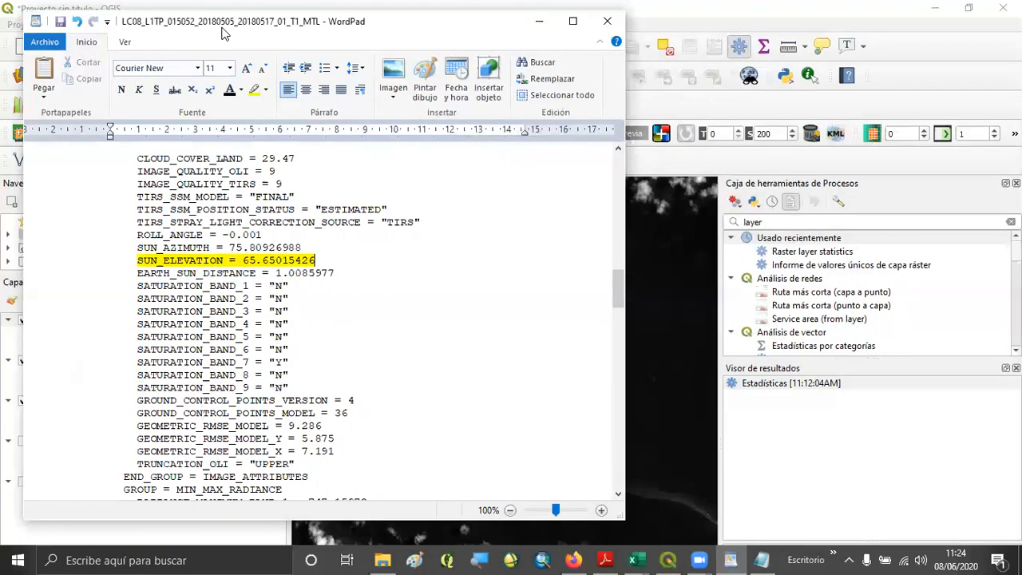
left_click_drag(223, 32, 228, 77)
left_click(544, 67)
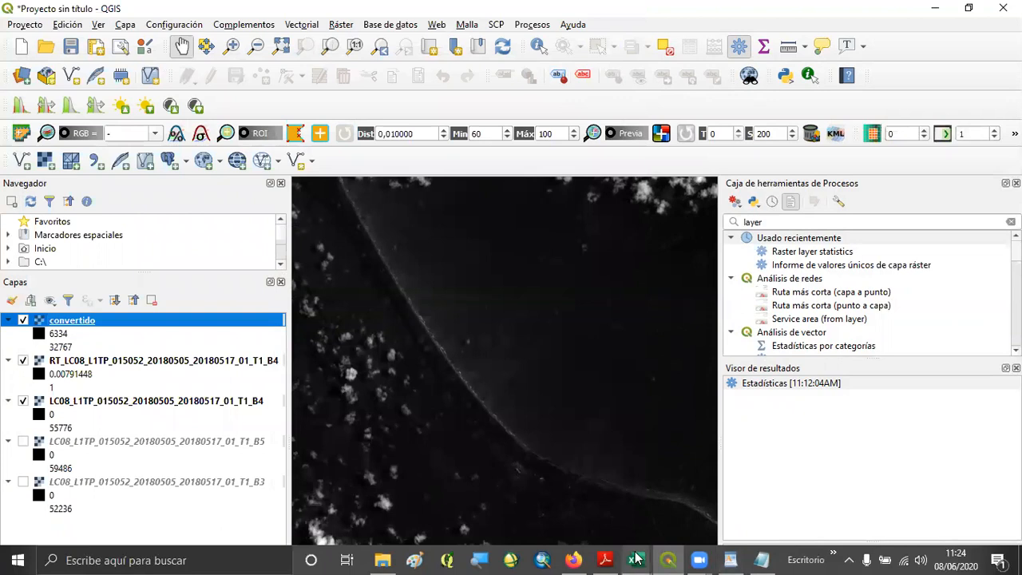
Step: Open the Coseno_del_Cenit_Solar_Calculadora workbook in Excel and copy the SUN_ELEVATION value from the MTL file in WordPad
mouse_move(635, 559)
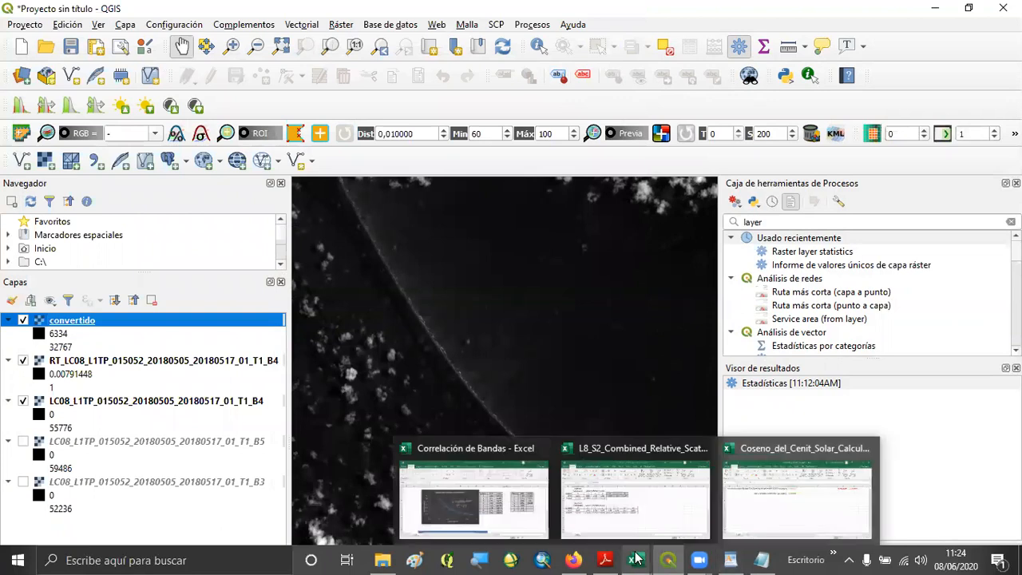
left_click(775, 510)
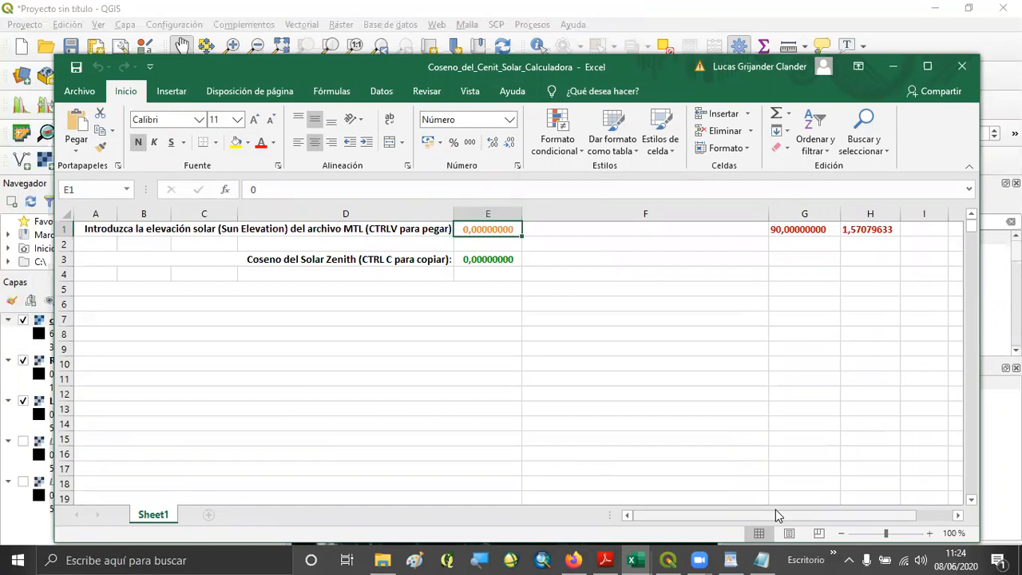
mouse_move(735, 559)
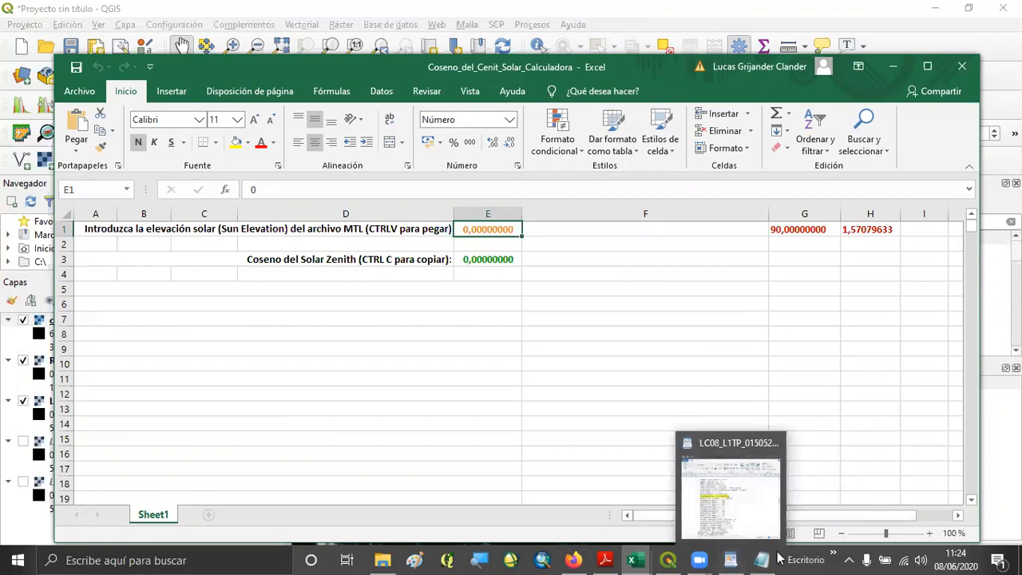
left_click(767, 559)
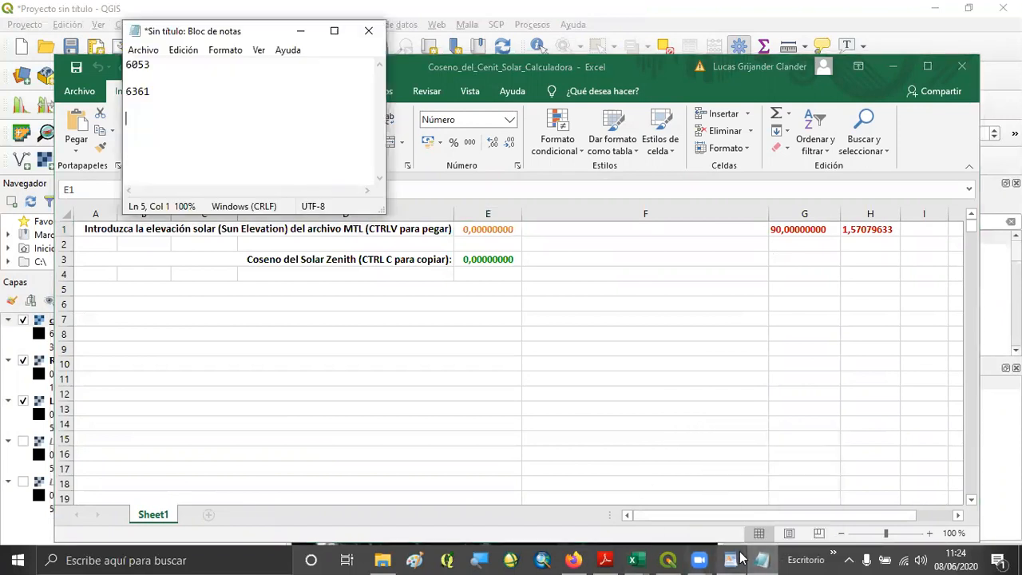
left_click(738, 557)
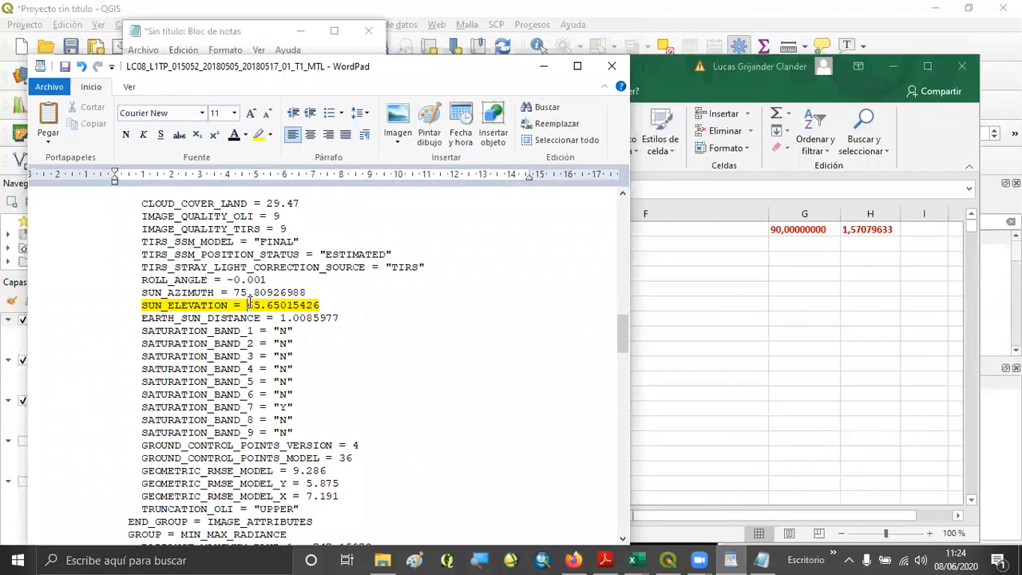
left_click_drag(247, 305, 319, 302)
key("ctrl+c")
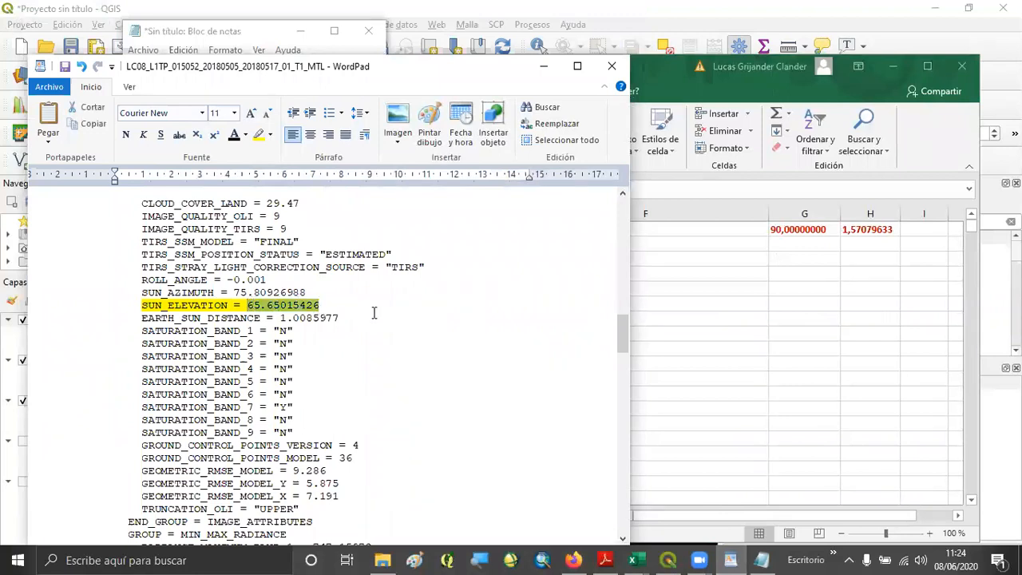
left_click(545, 71)
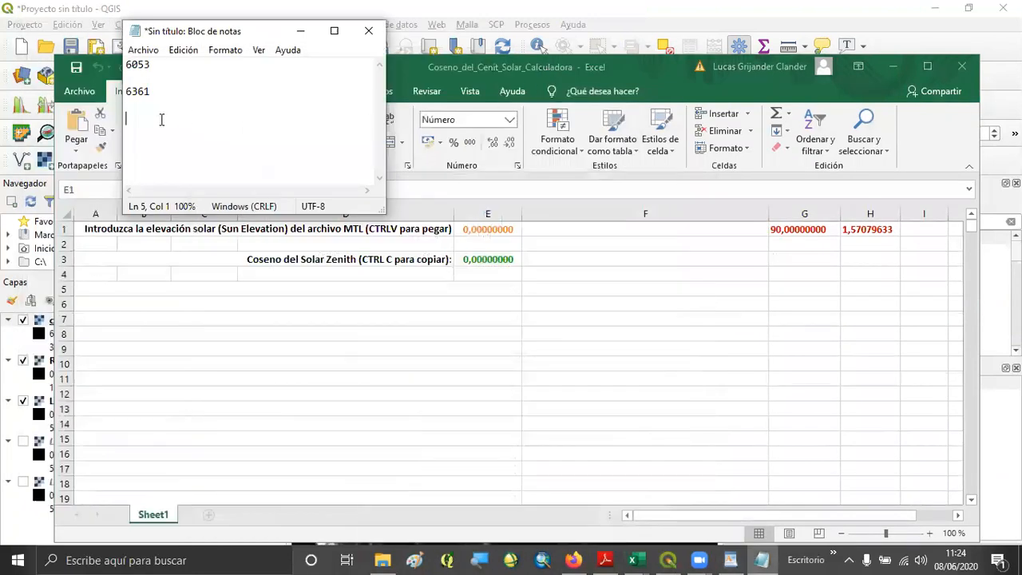
Step: Paste the sun elevation 65.65015426 below the noted pixel values in Notepad and copy it from there
key("ctrl+v")
left_click_drag(205, 116, 117, 115)
key("ctrl+c")
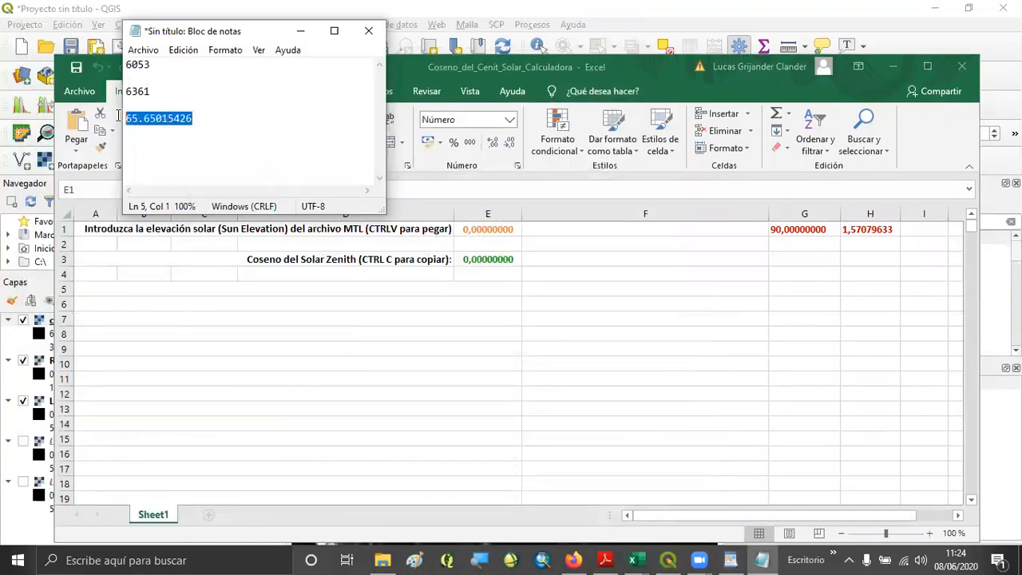
left_click(305, 37)
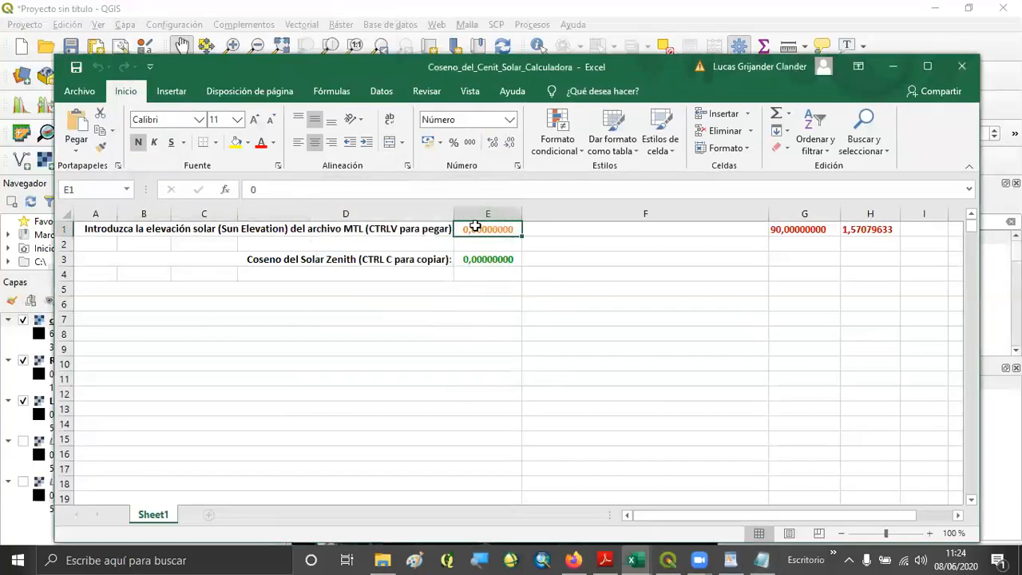
Step: Set the sun elevation in cell E1 of the Excel calculator to 65,65015426 and select the solar zenith cosine result
double_click(268, 190)
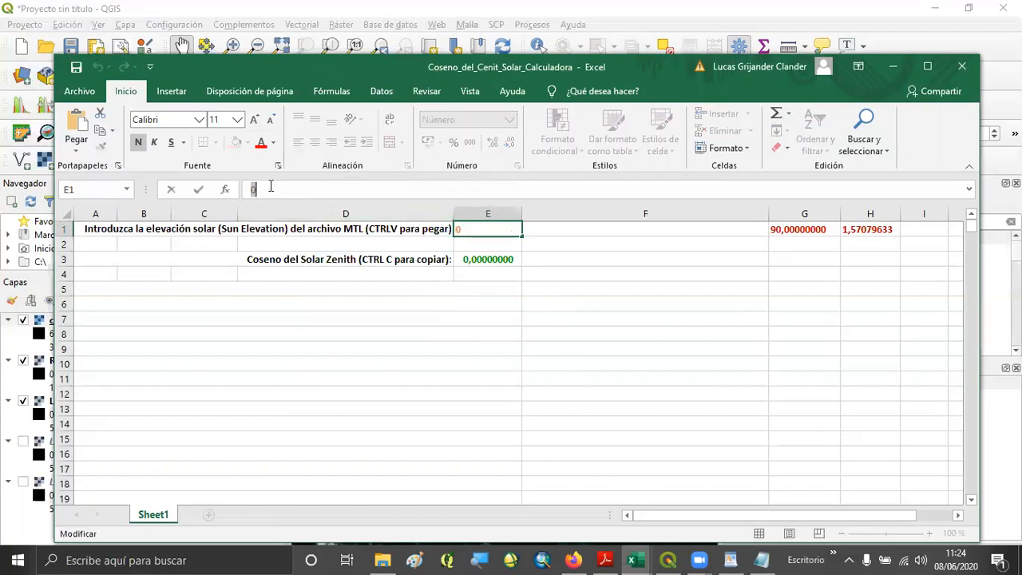
key("ctrl+v")
left_click(265, 189)
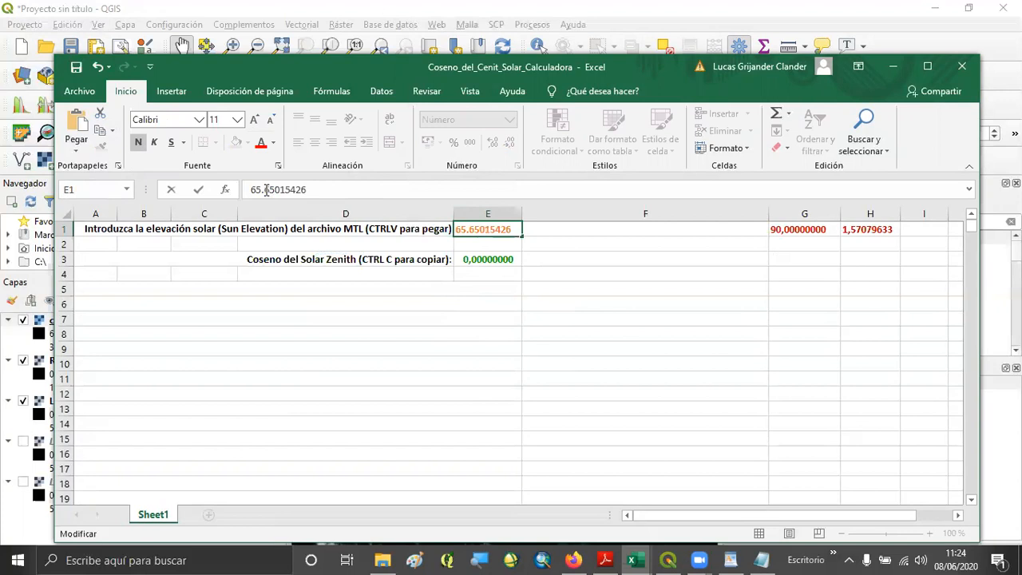
key("BackSpace")
type(",")
key("Return")
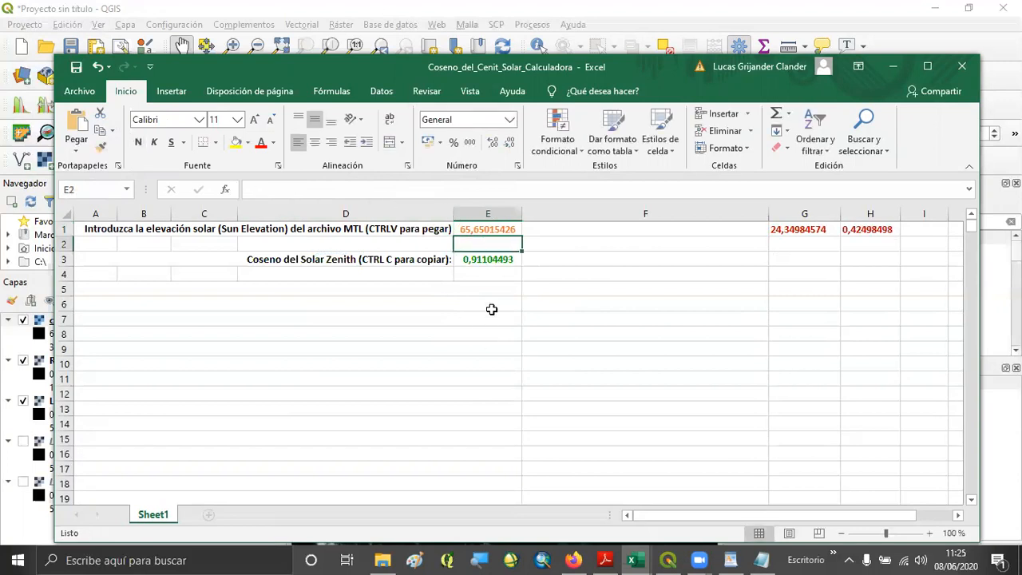
left_click(487, 262)
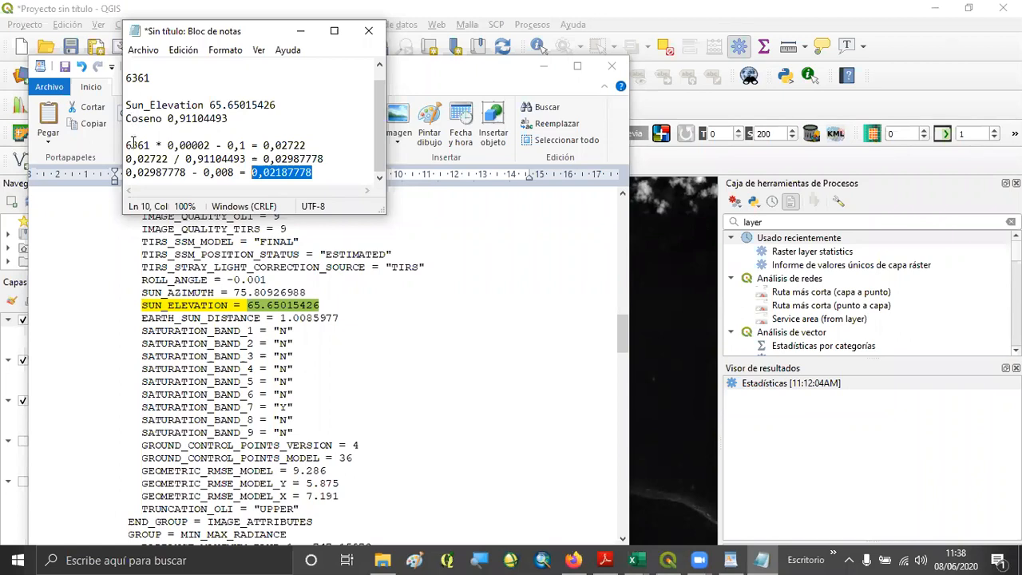
Step: Review the Notepad calculation: 6361 scaled by 0,00002 minus 0,1, divided by the cosine, less 0,008, through to the final scatter value
left_click_drag(125, 145, 150, 145)
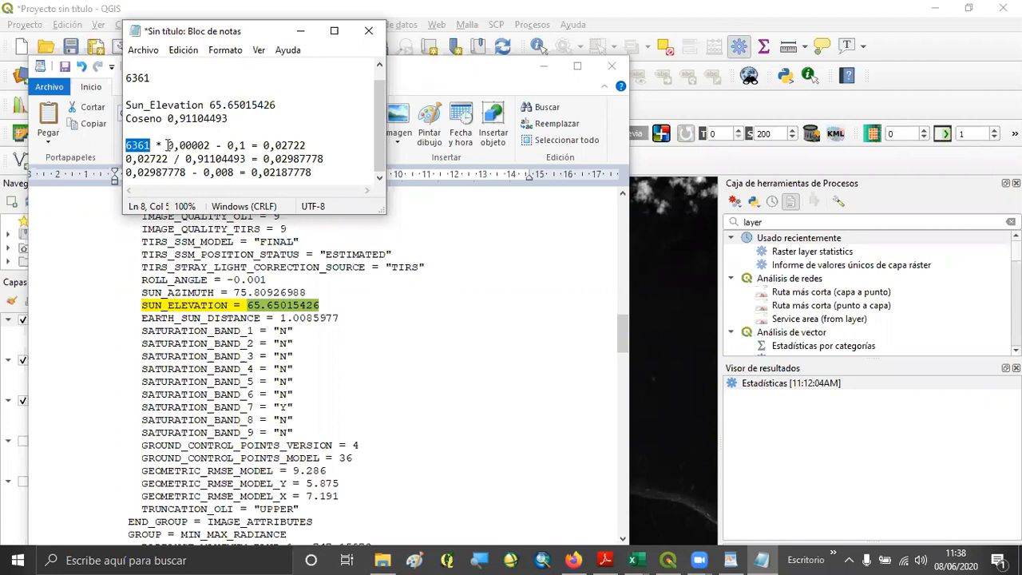
left_click_drag(168, 145, 211, 146)
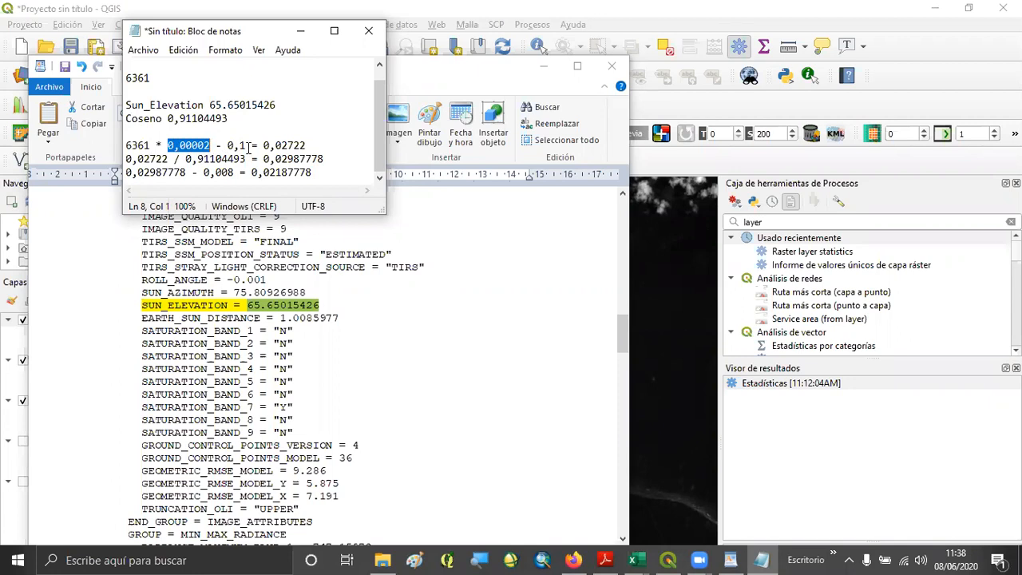
left_click(171, 146)
left_click_drag(167, 146, 252, 149)
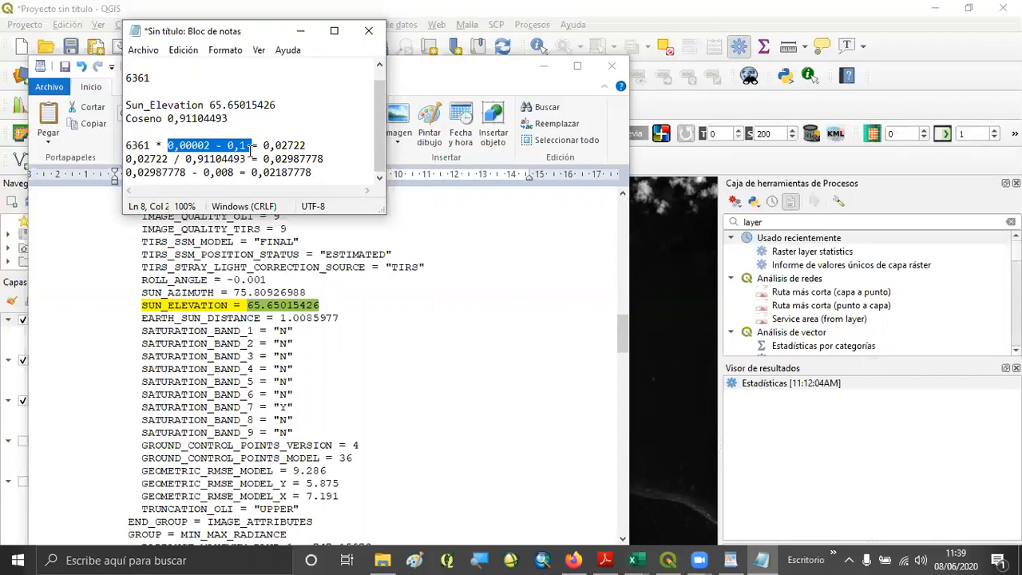
left_click_drag(264, 159, 323, 159)
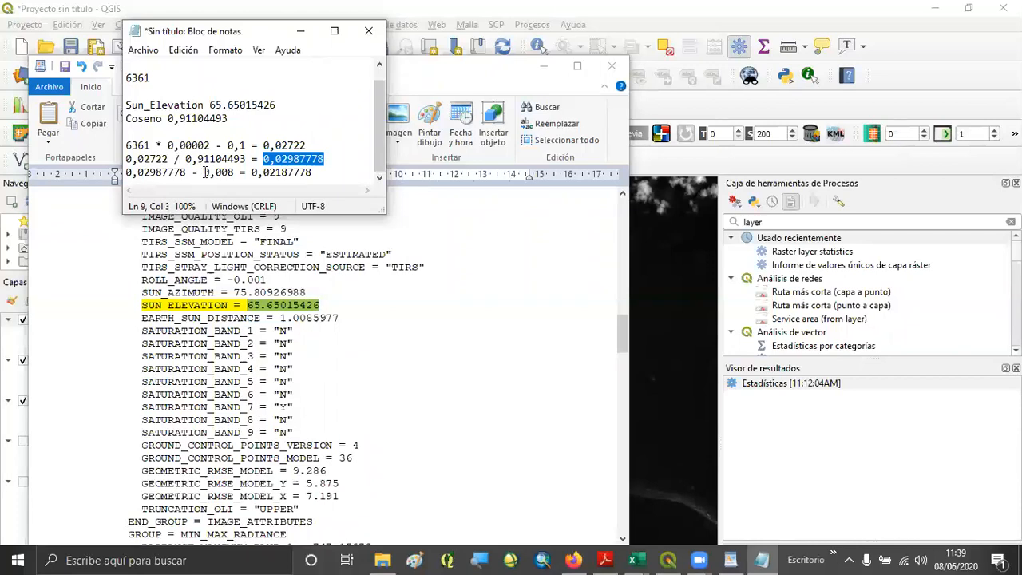
left_click_drag(205, 172, 237, 174)
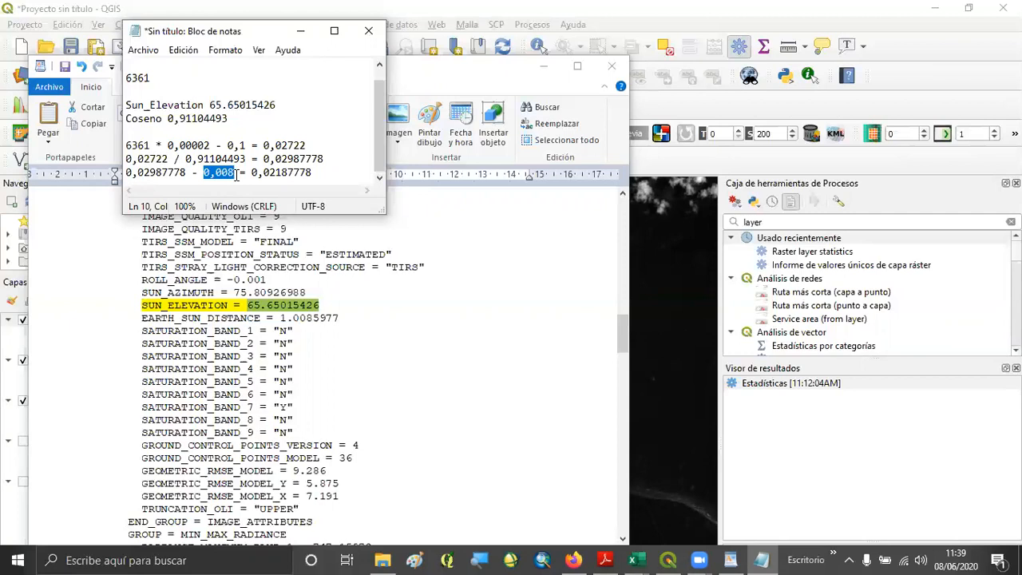
left_click_drag(251, 172, 313, 174)
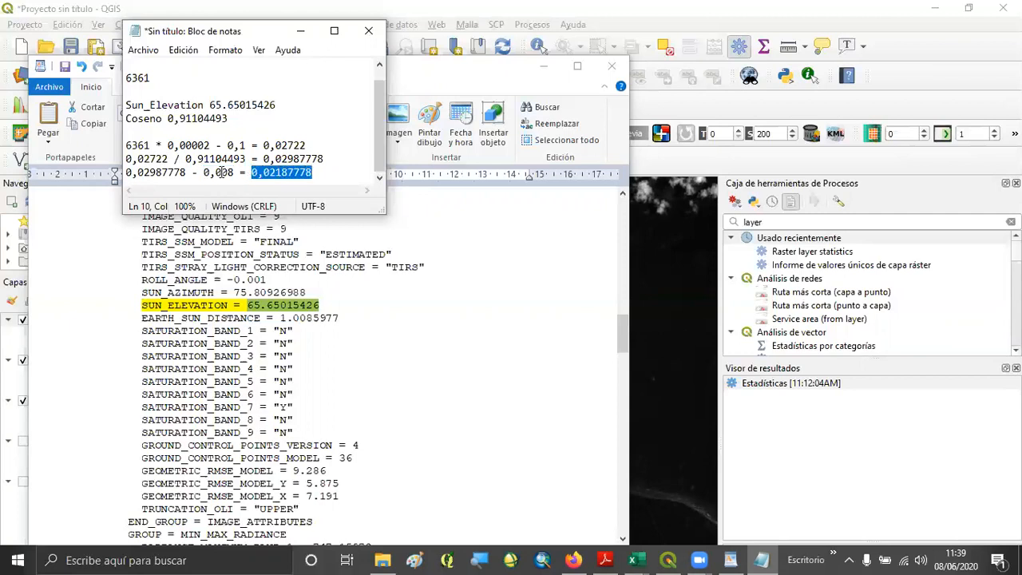
left_click_drag(204, 172, 235, 173)
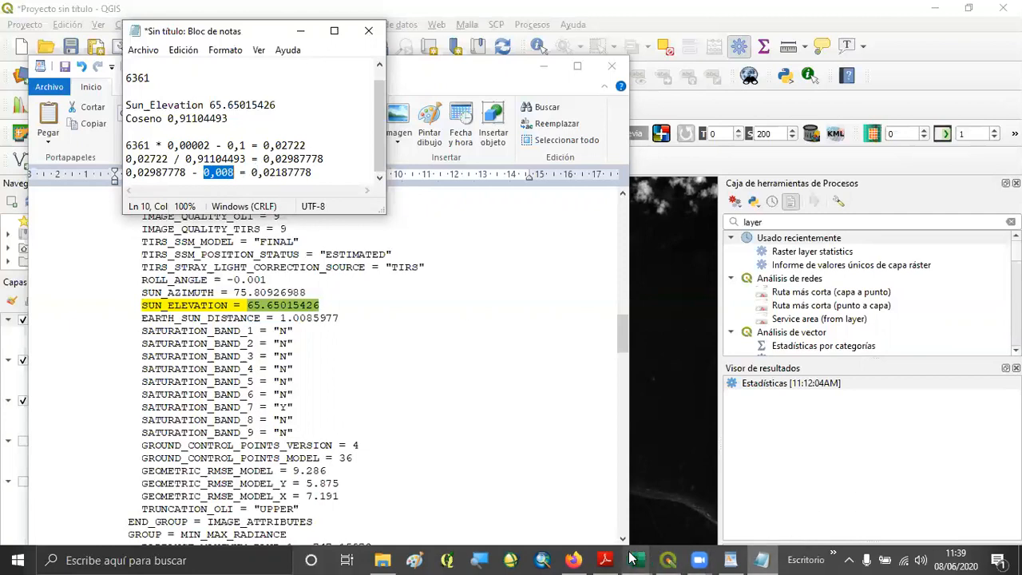
left_click_drag(252, 172, 315, 175)
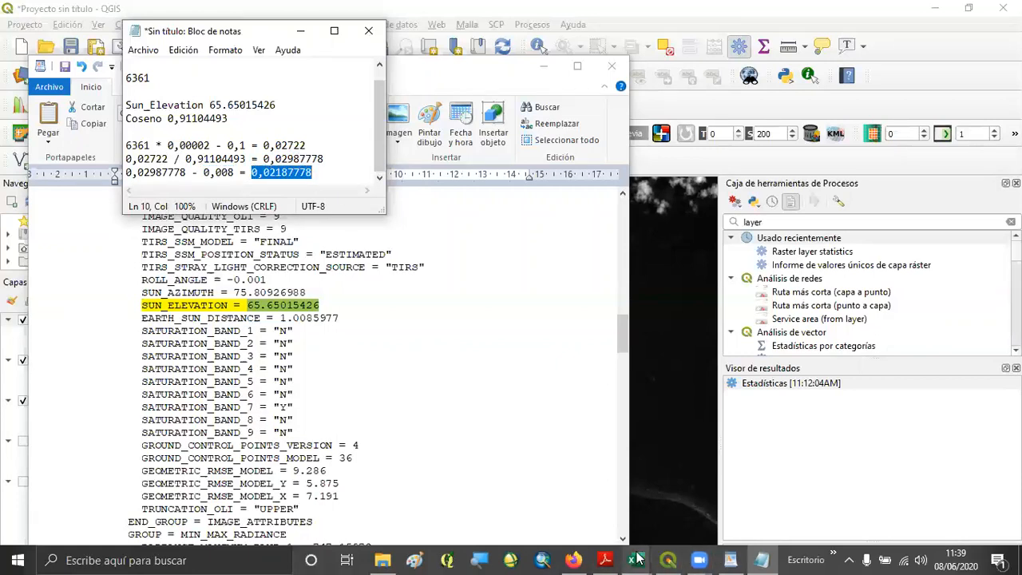
Step: Bring up the L8_S2_Combined_Relative_Scatter_Lookup_Table workbook in Excel, narrow its window and place it beside the Notepad calculations
mouse_move(637, 559)
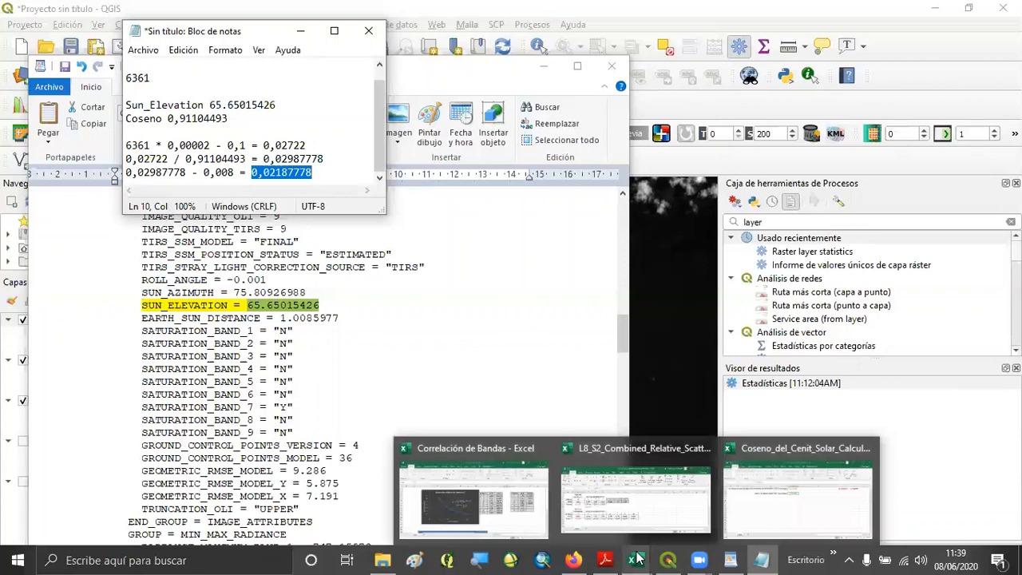
left_click(642, 502)
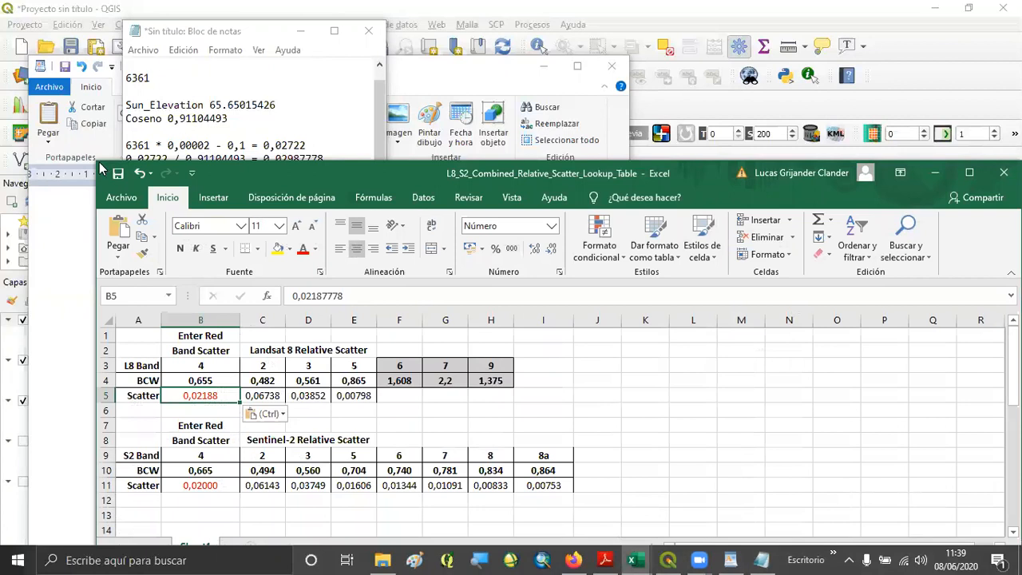
left_click_drag(94, 160, 435, 151)
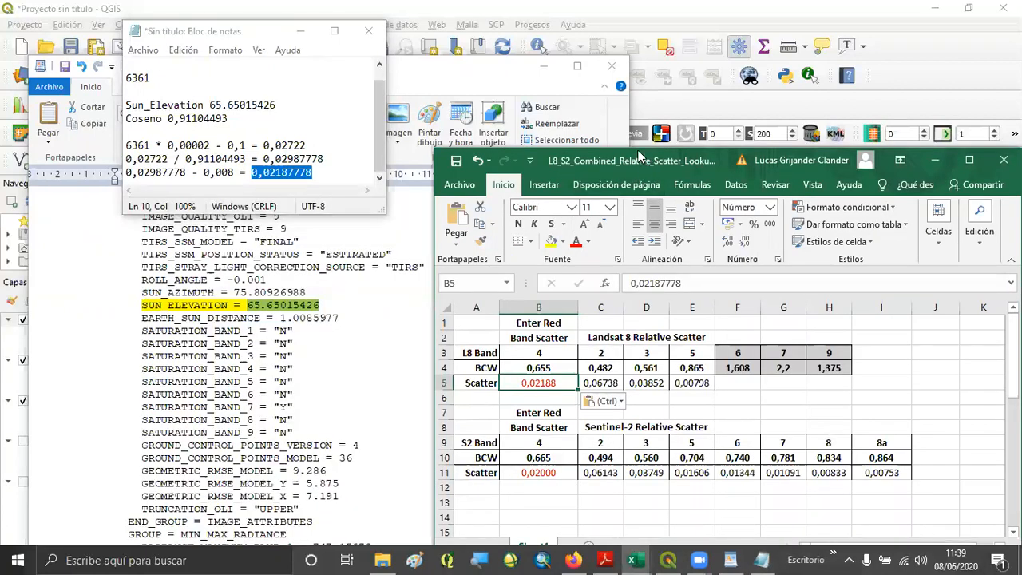
left_click_drag(639, 150, 597, 30)
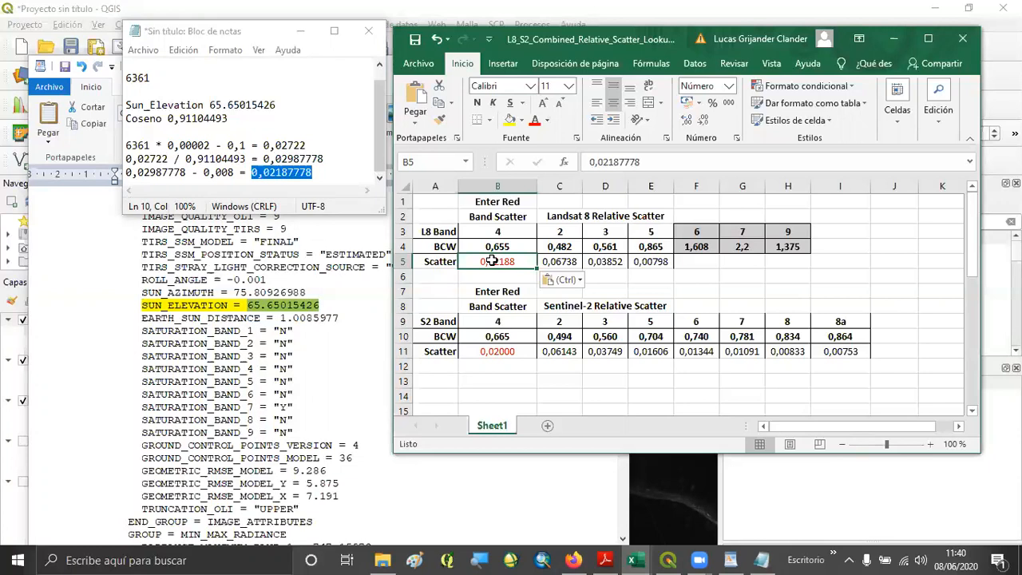
Step: Inspect the Landsat 8 relative scatter formulas for bands 2, 3 and 5 in cells C5, D5 and E5
left_click(567, 267)
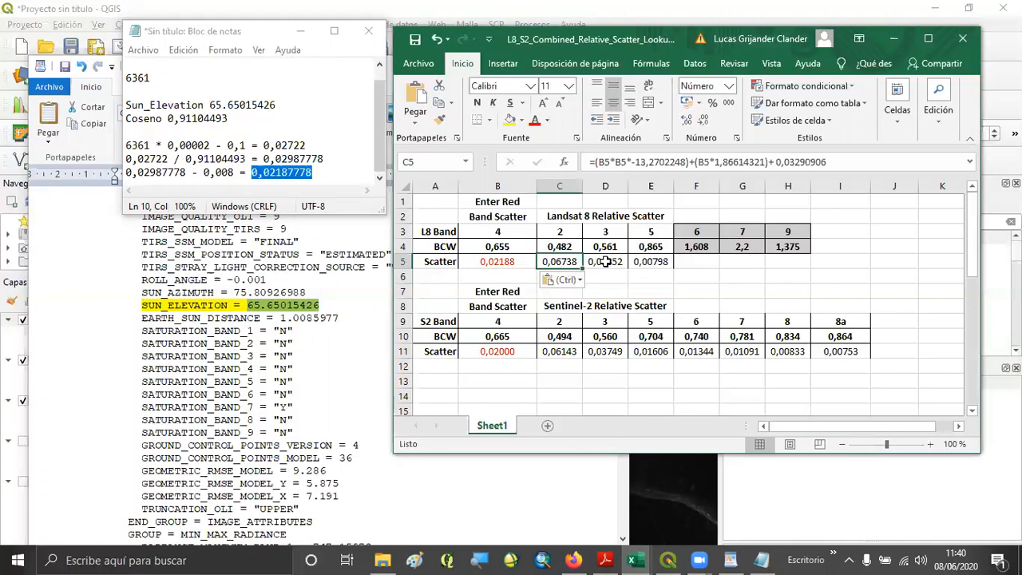
left_click(606, 262)
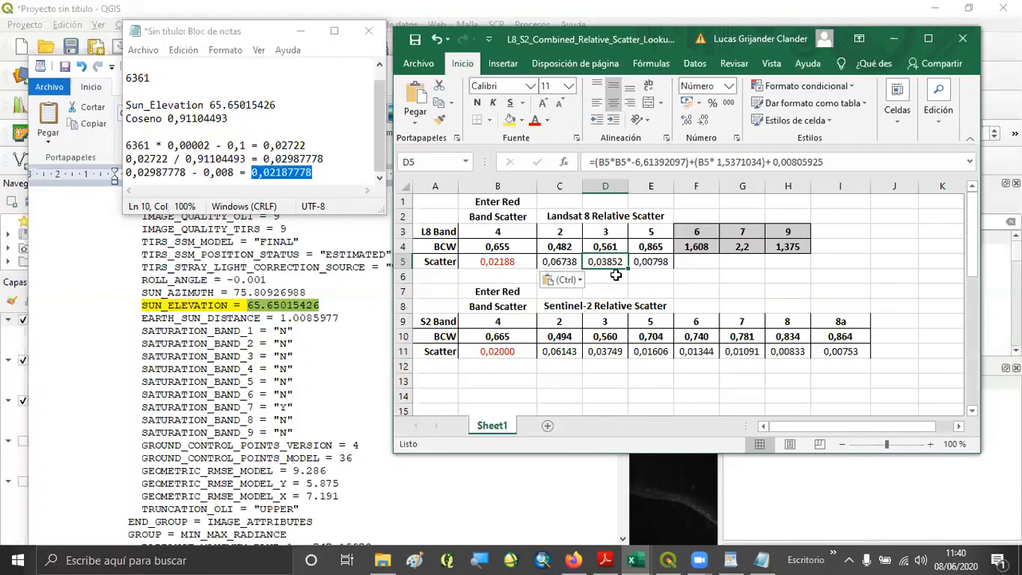
left_click(658, 263)
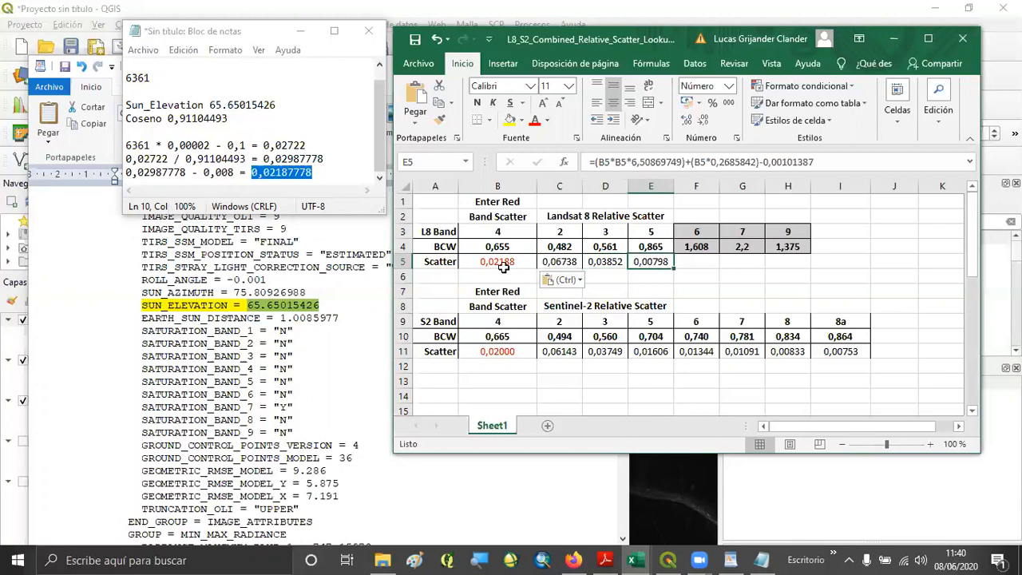
Step: Go through the Landsat 8 scatter results for bands 2, 3 and 5 once more in the lookup table
left_click(559, 261)
left_click(614, 262)
left_click(653, 262)
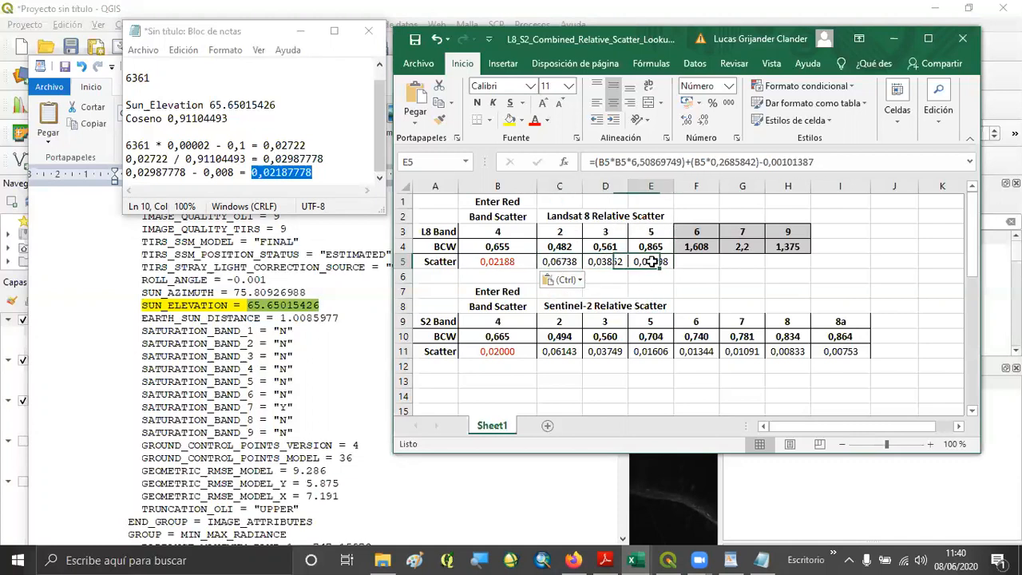
left_click(563, 262)
left_click(593, 262)
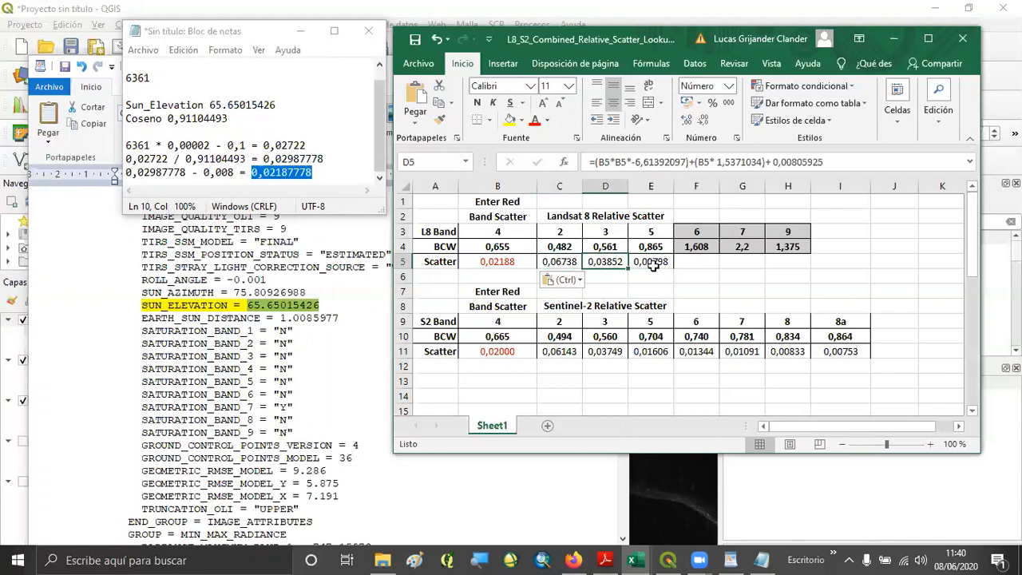
left_click(648, 263)
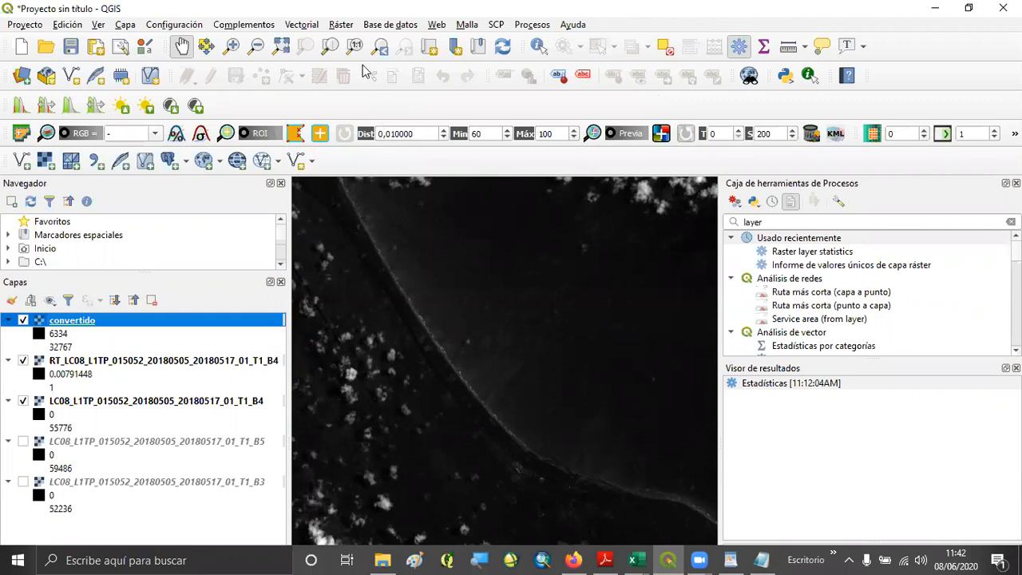
Step: In QGIS, start a raster calculation with the expression "convertido@1" * .00002 - .1
left_click(341, 25)
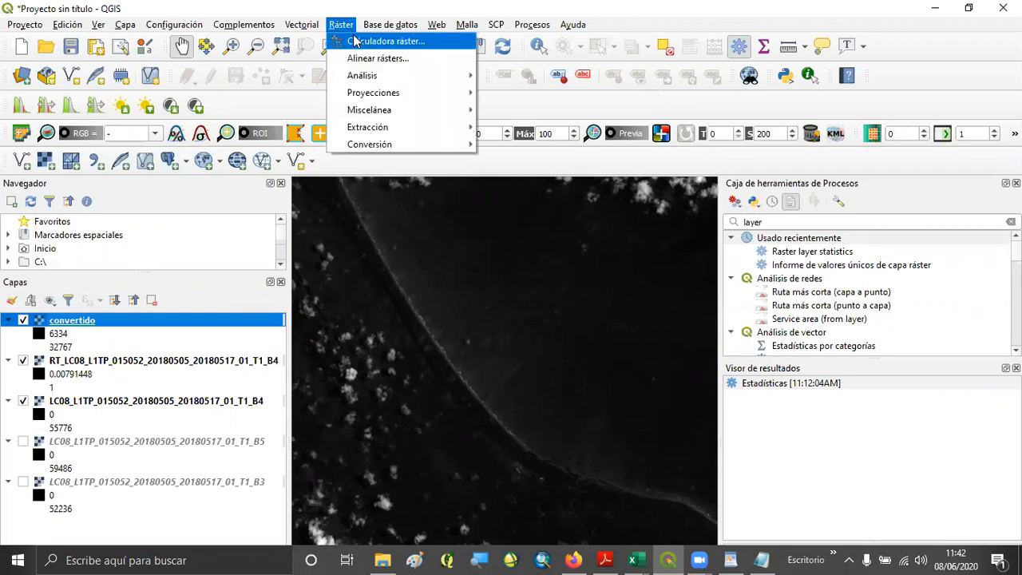
left_click(366, 44)
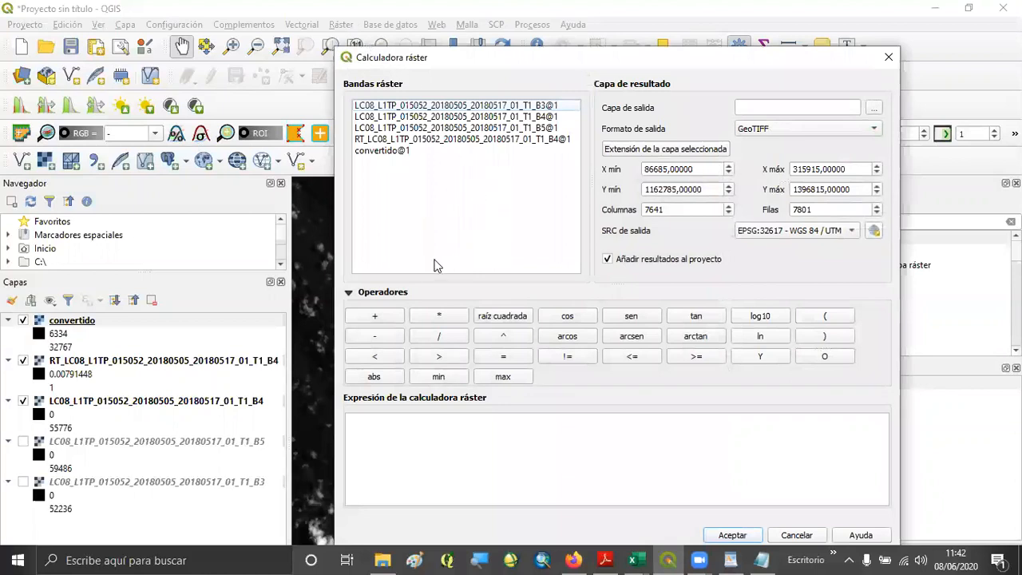
double_click(381, 151)
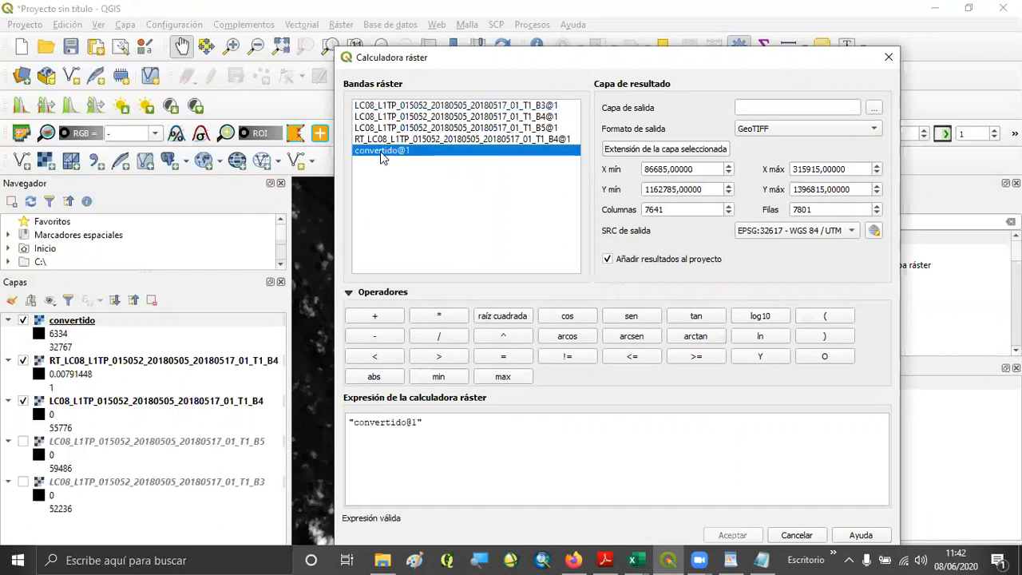
left_click(442, 320)
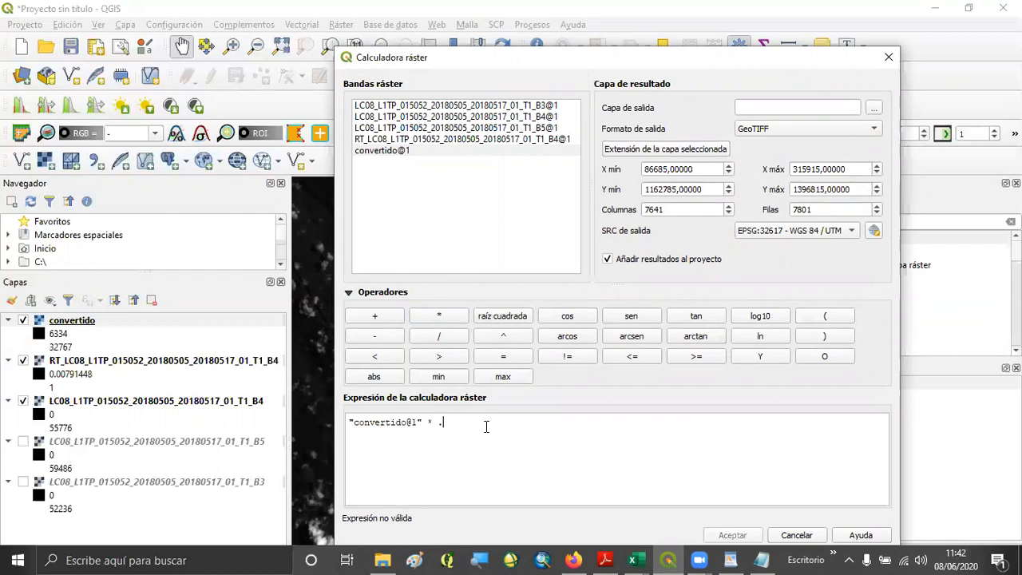
type(".00002")
left_click(392, 335)
type(".1")
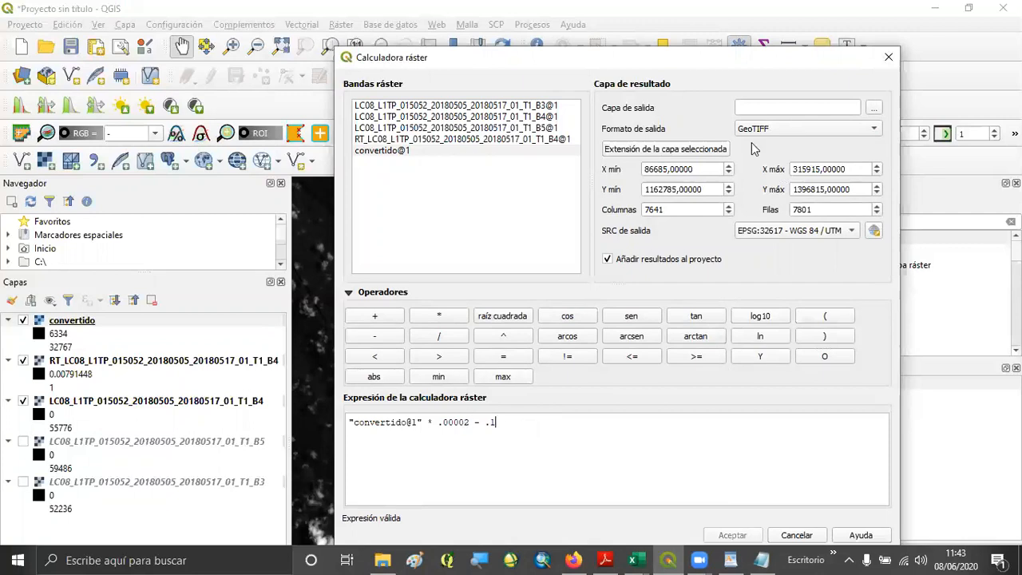
Step: Set the output layer to curso_atco_parte1 in the salidas folder and run the raster calculation
left_click(875, 109)
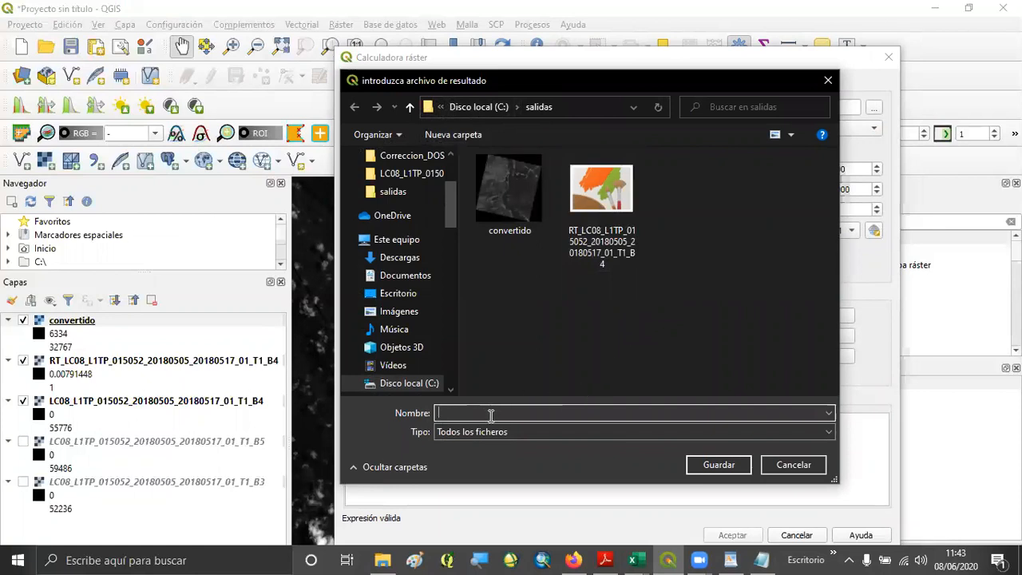
type("curso_atco_parte1")
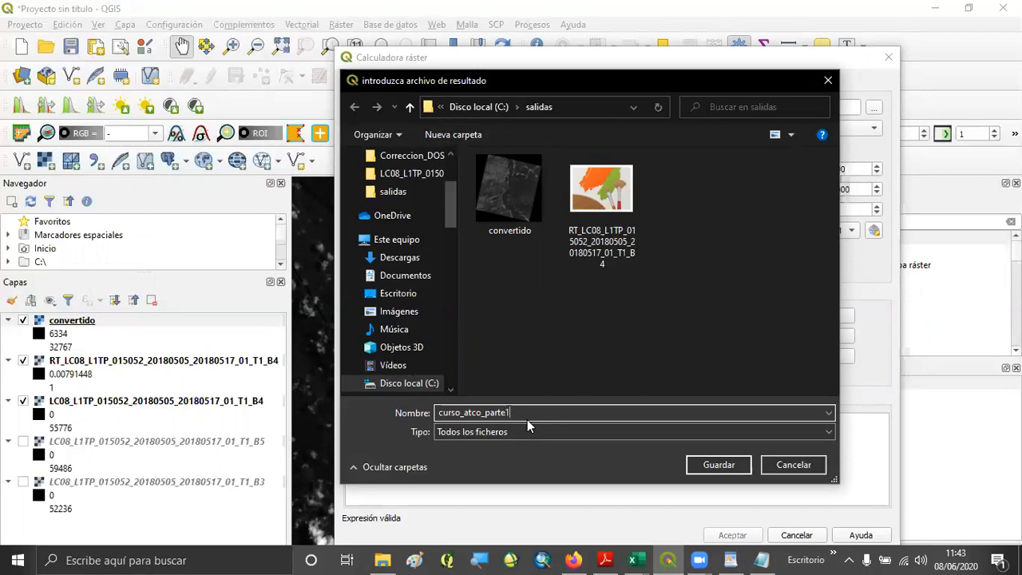
left_click(720, 464)
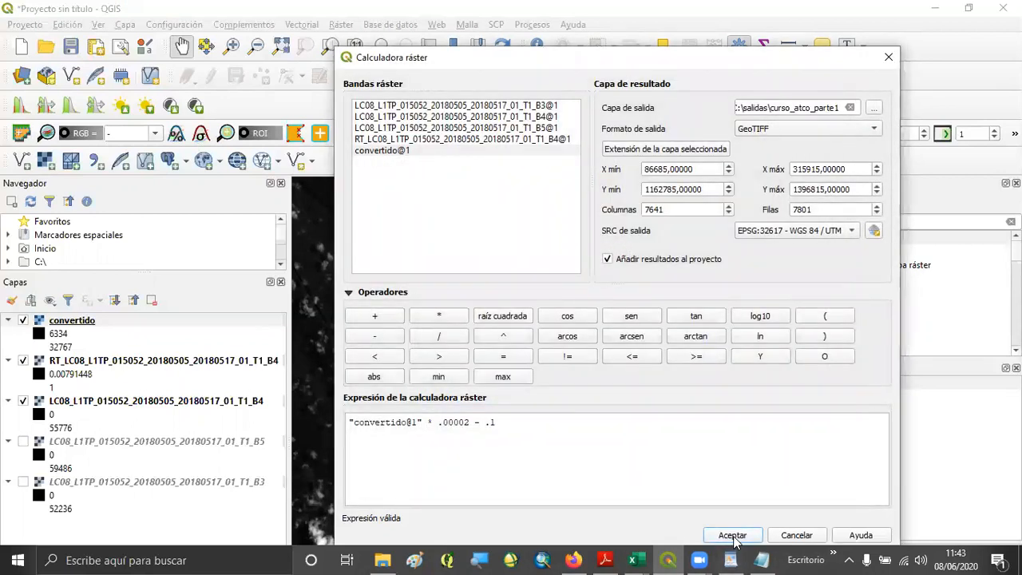
left_click(732, 536)
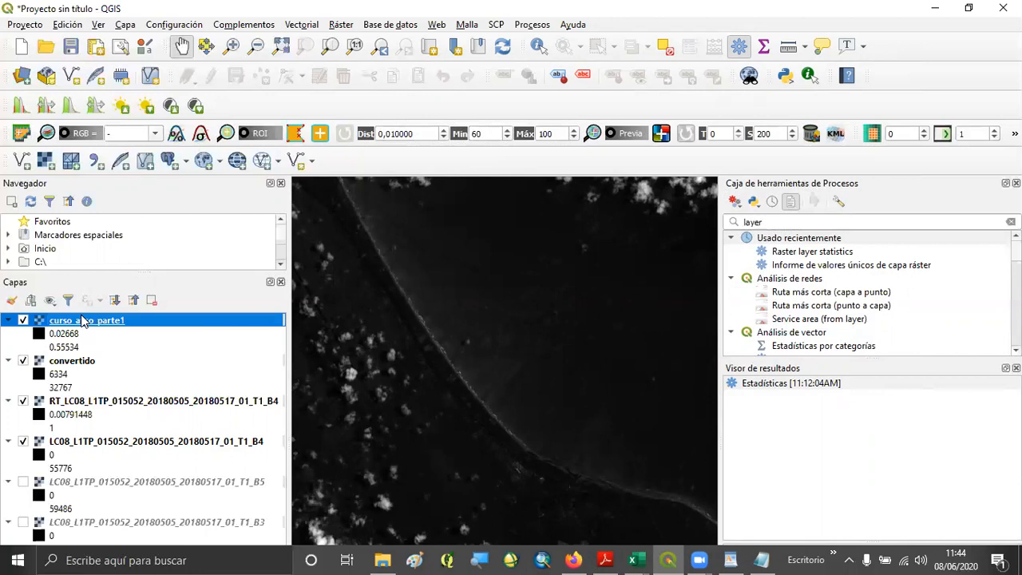
Step: Start a new raster calculation that divides the curso_atco_parte1@1 band
left_click(339, 26)
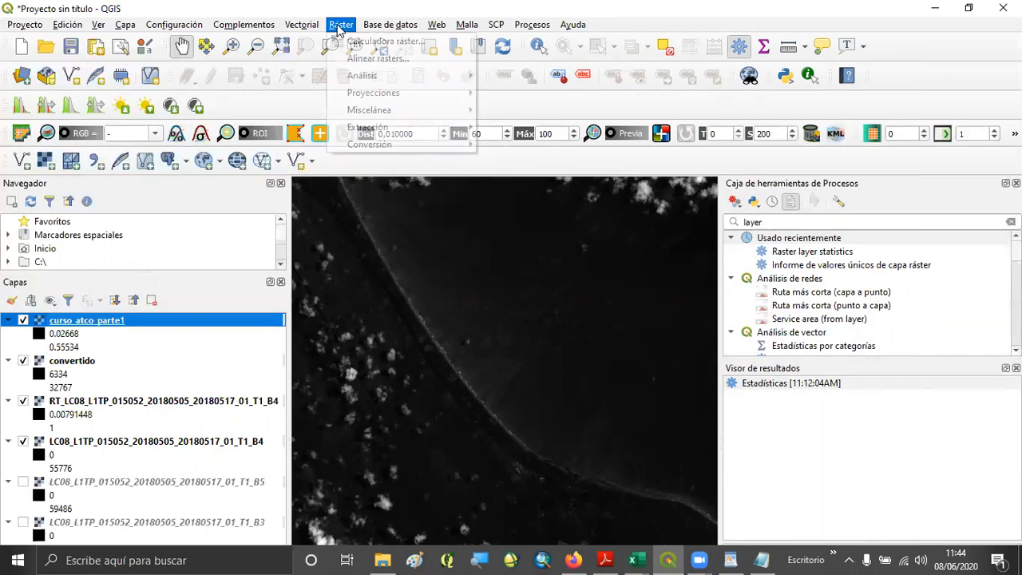
left_click(375, 40)
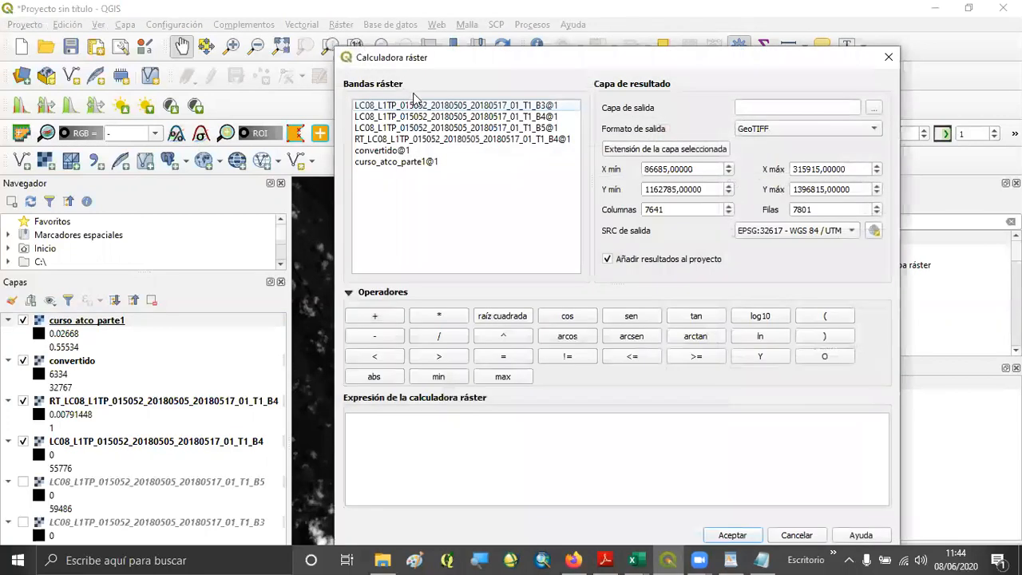
double_click(396, 162)
left_click(448, 340)
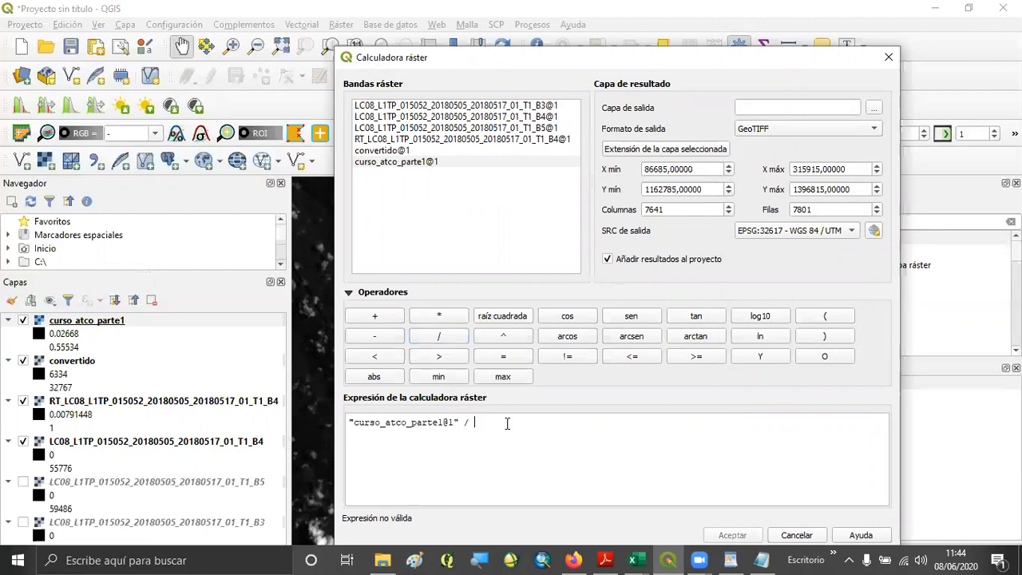
Step: Copy the cosine 0,91104493 from the Notepad notes and enter it as the divisor in the form .91104493
left_click(762, 558)
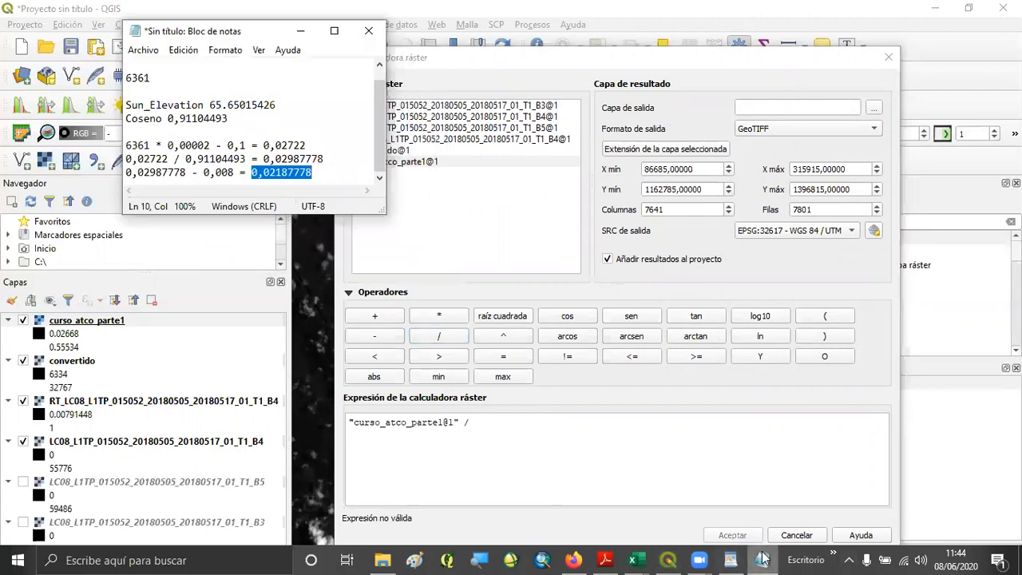
left_click_drag(167, 118, 229, 118)
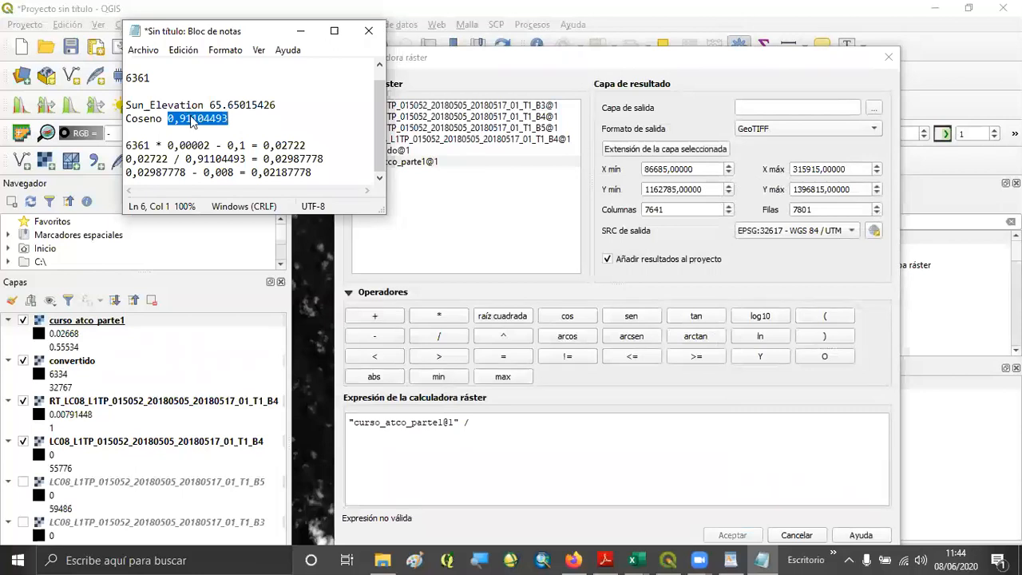
right_click(191, 120)
left_click(235, 166)
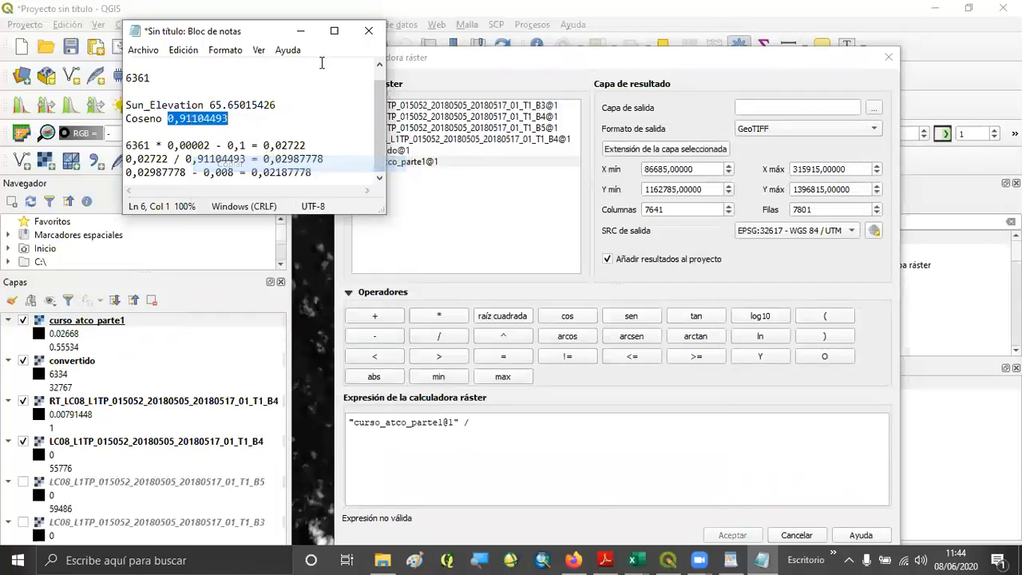
left_click(292, 32)
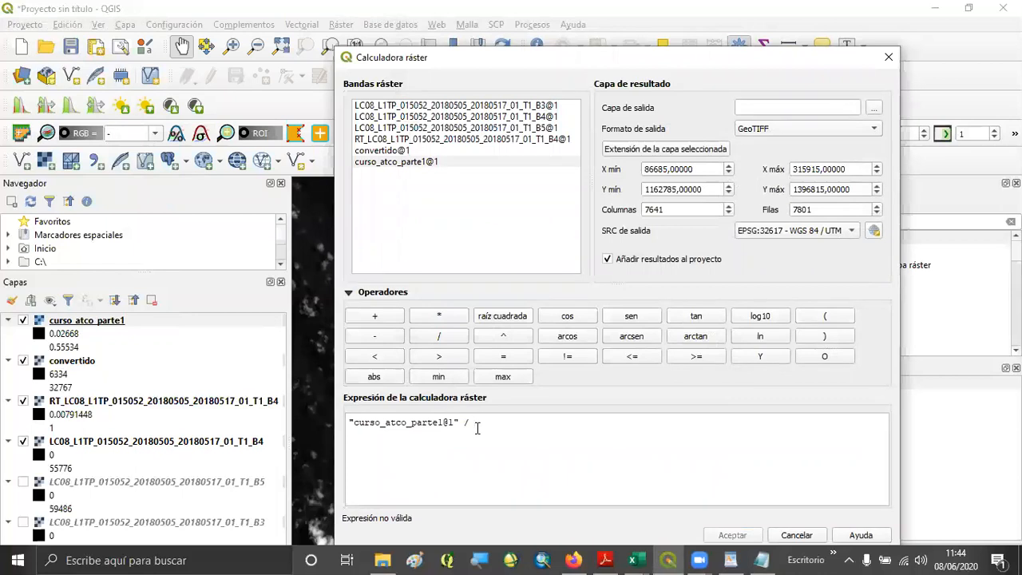
key("ctrl+v")
left_click(486, 424)
key("BackSpace")
key("BackSpace")
type(".")
Step: Set the output layer to curso_TOA_reflectancia in the salidas folder and run the division
left_click(872, 109)
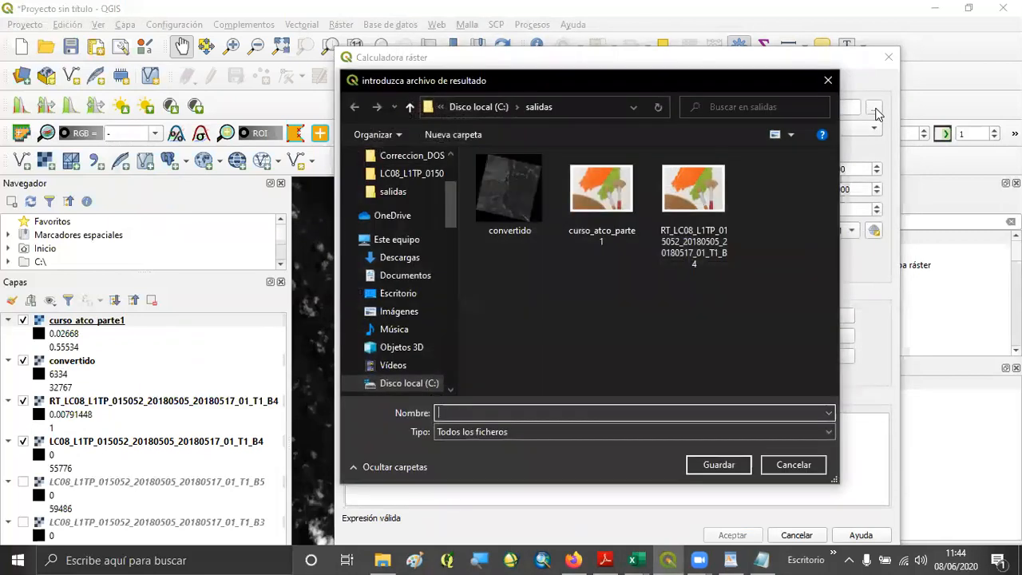
left_click(588, 218)
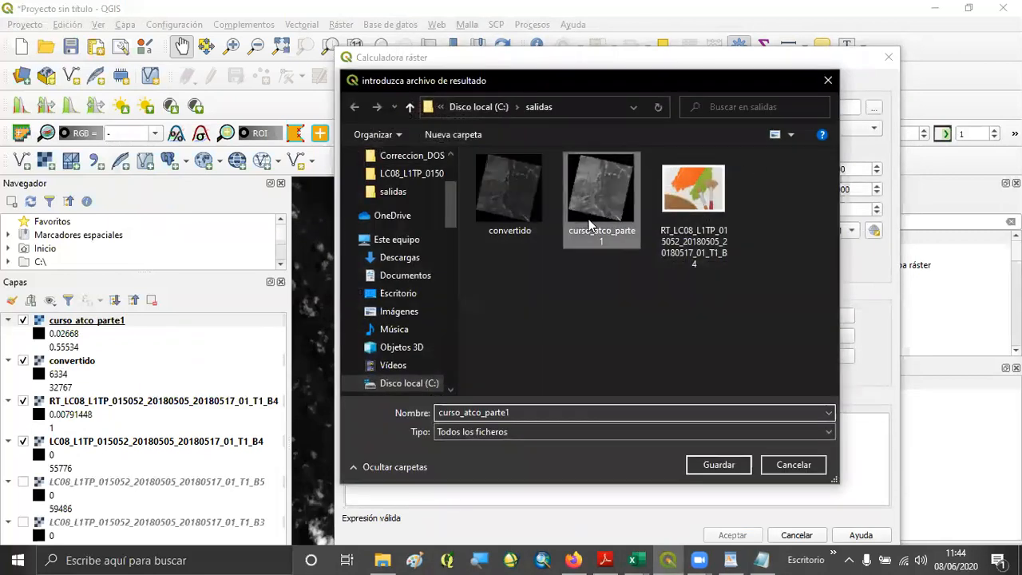
left_click(479, 412)
left_click_drag(482, 412, 466, 412)
type("TOA")
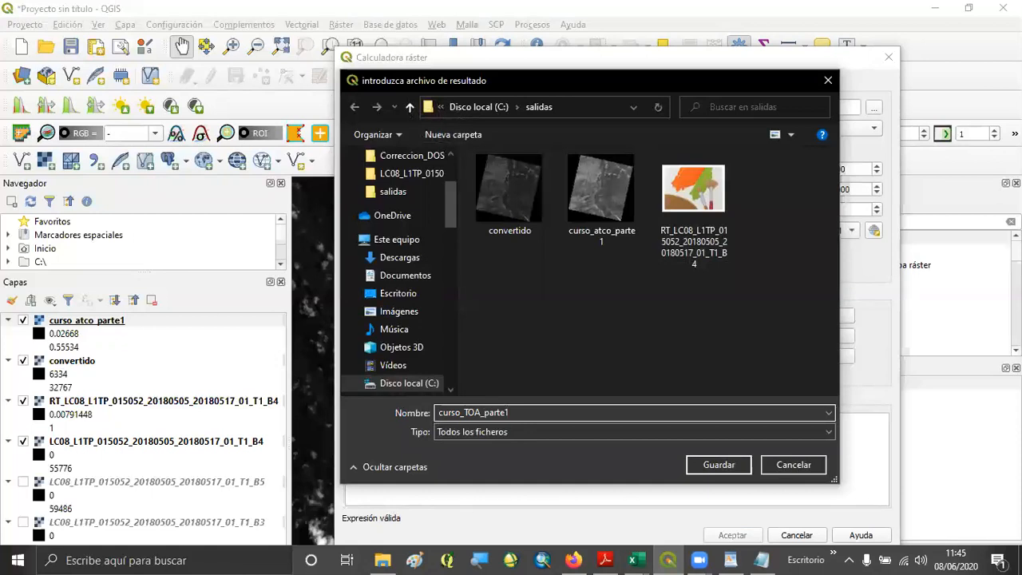
left_click_drag(515, 414, 485, 413)
type("reflectancia")
left_click(729, 465)
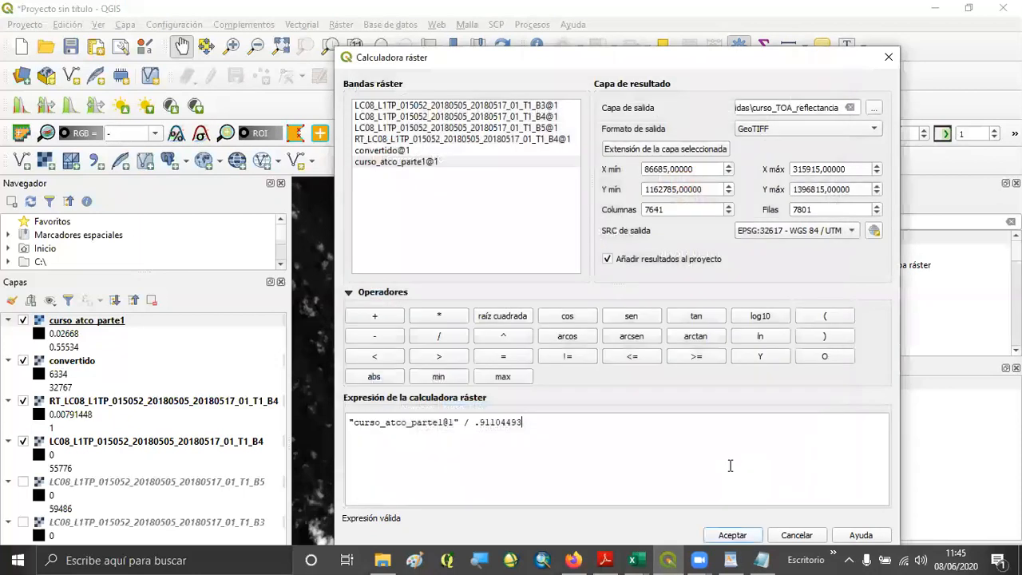
left_click(739, 536)
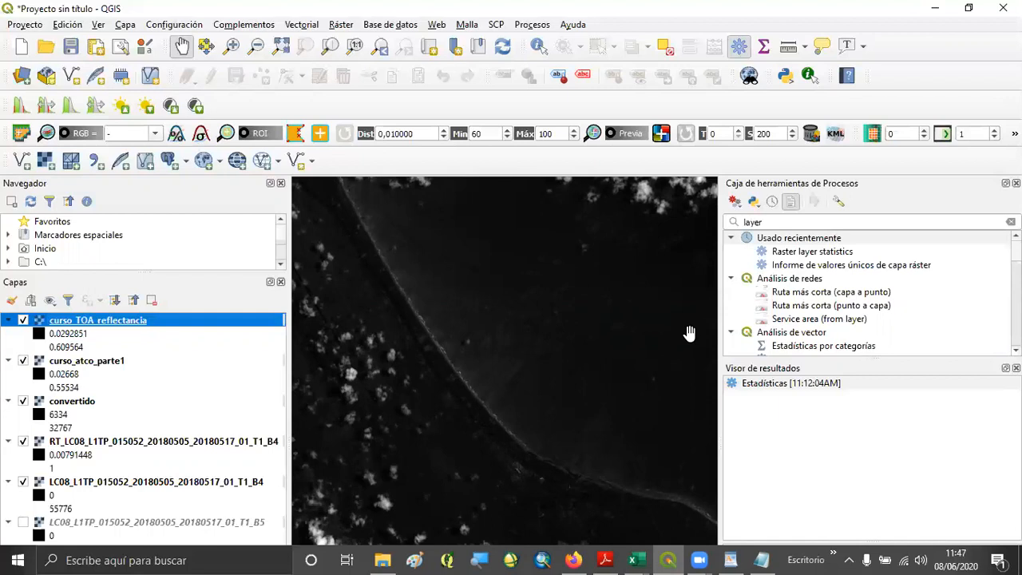
Step: Copy the red-band scatter value 0,02187778 from cell B5 of the lookup table workbook in Excel, then return to QGIS
mouse_move(637, 559)
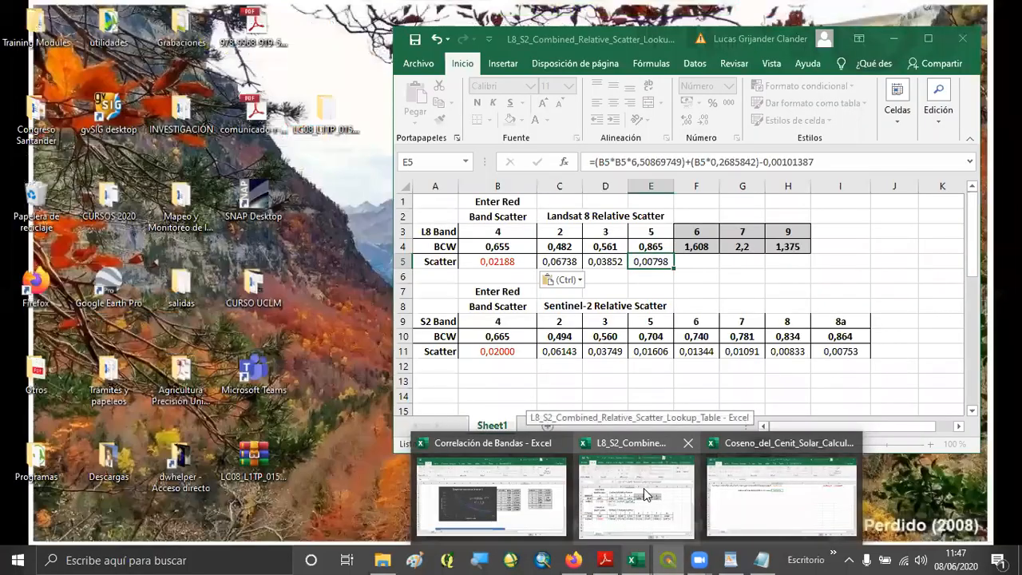
left_click(645, 493)
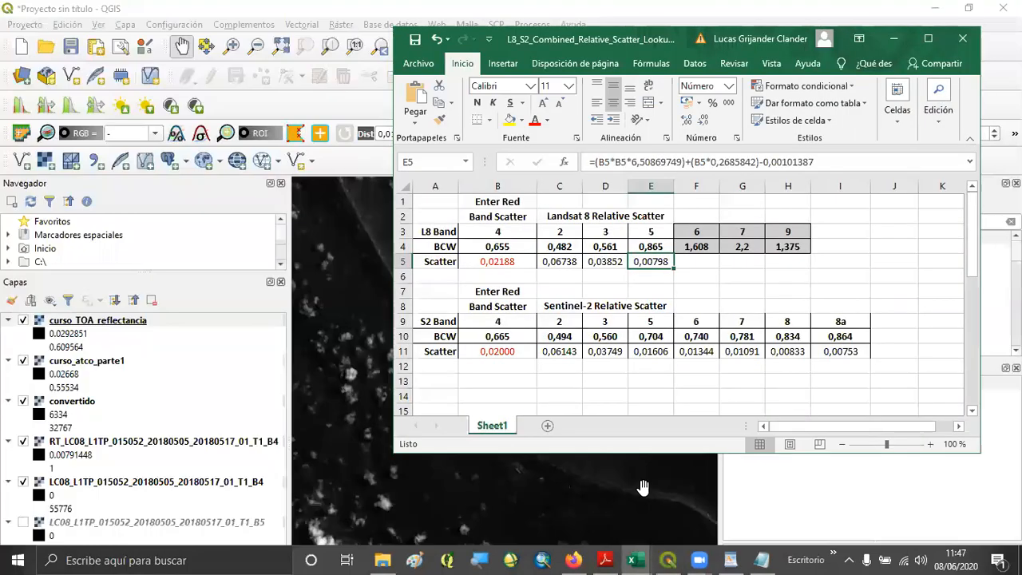
left_click(500, 265)
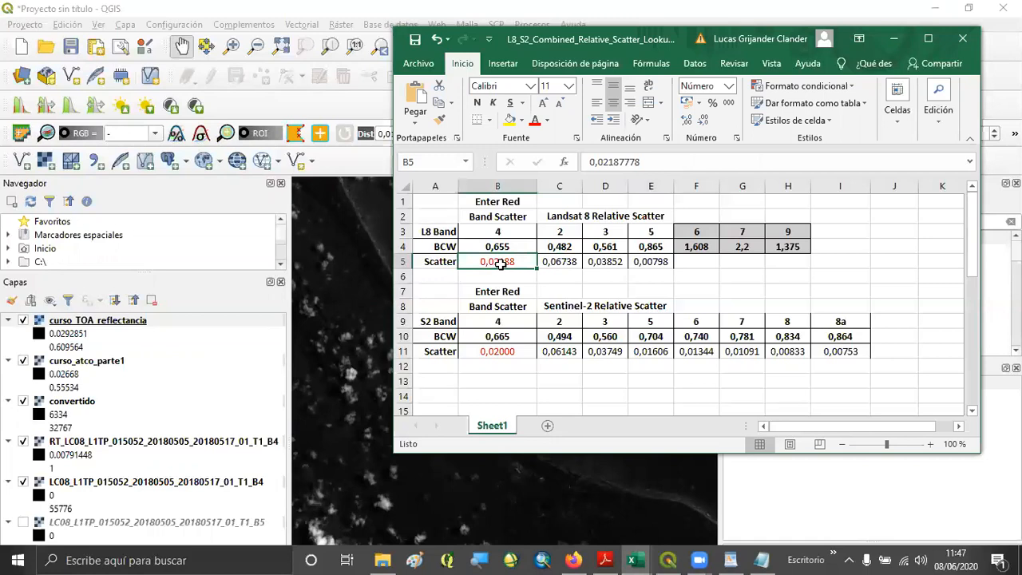
left_click_drag(650, 165, 623, 158)
right_click(624, 159)
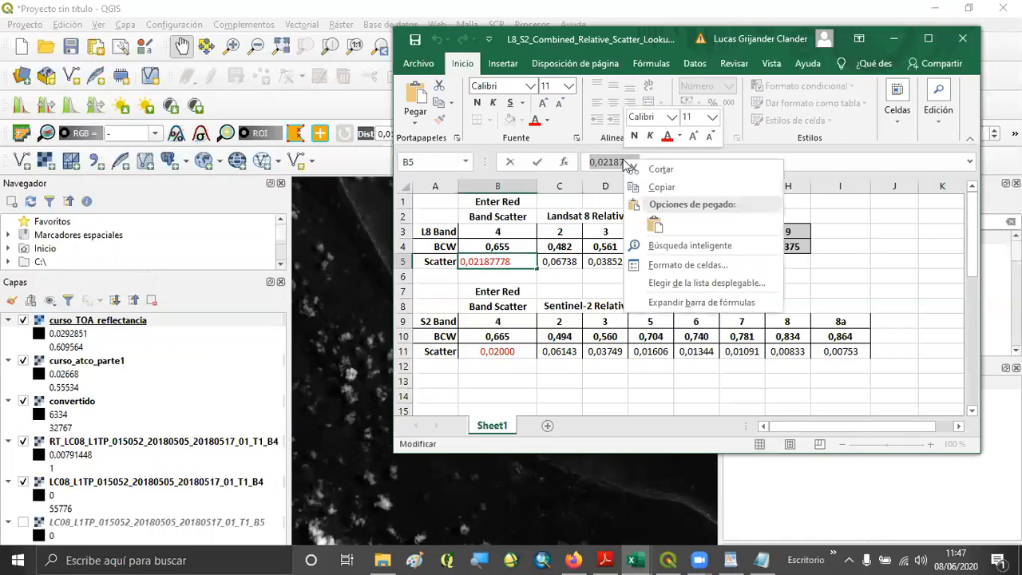
left_click(661, 186)
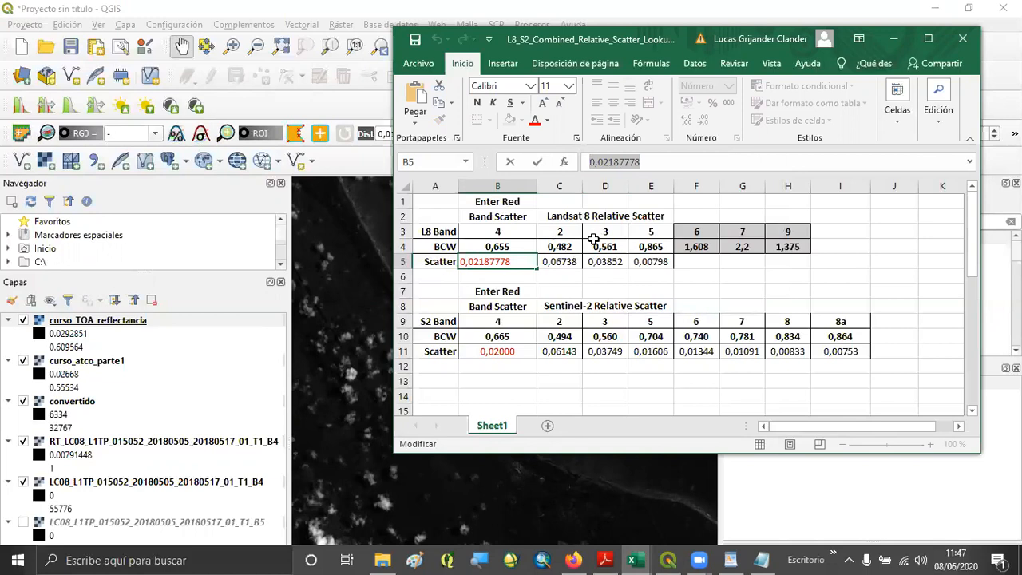
left_click(896, 40)
Step: Build a raster calculation subtracting the copied scatter 02187778 decimal value from "curso_TOA_reflectancia@1", replacing its decimal comma with a point
left_click(342, 25)
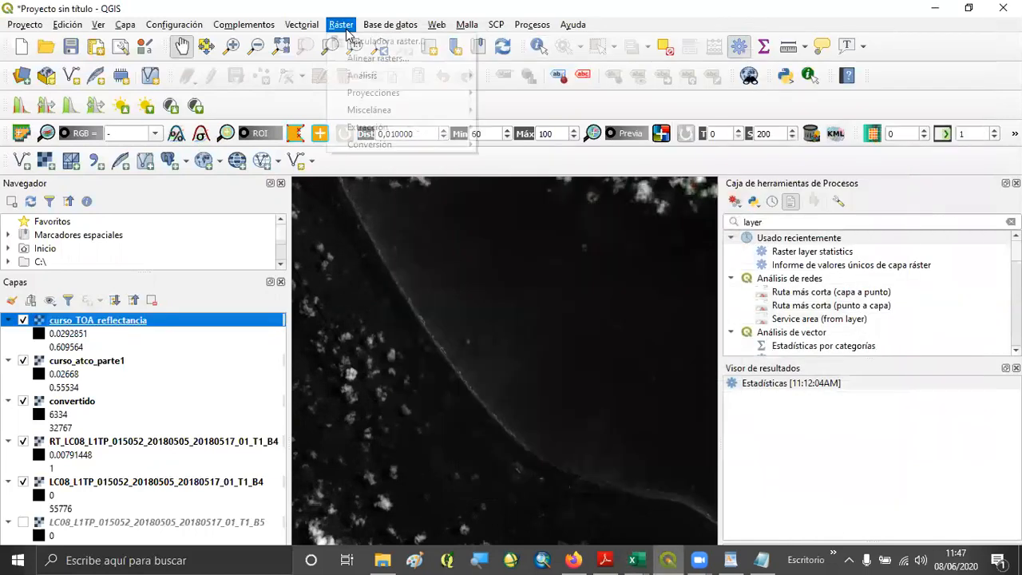
left_click(361, 39)
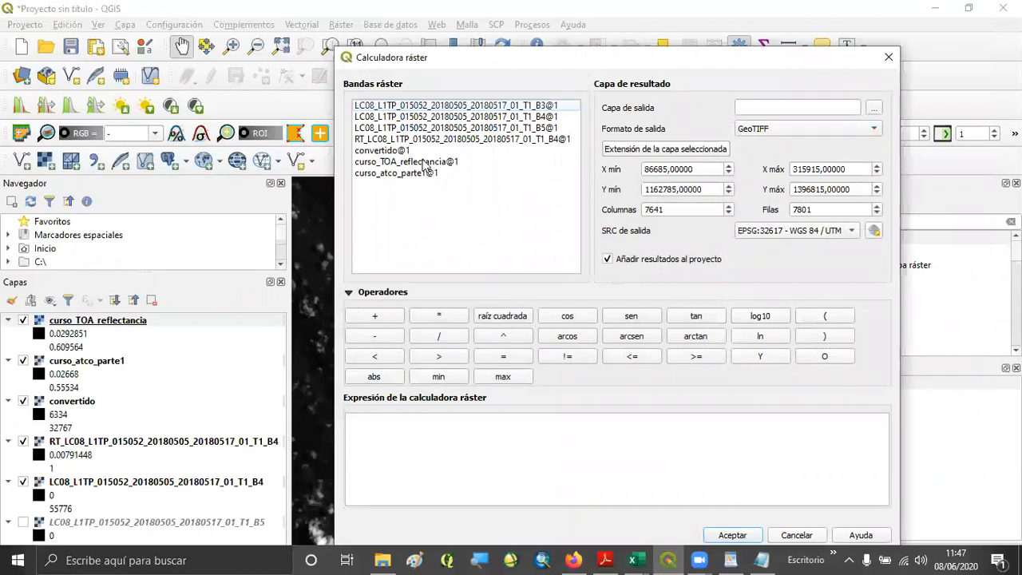
double_click(423, 162)
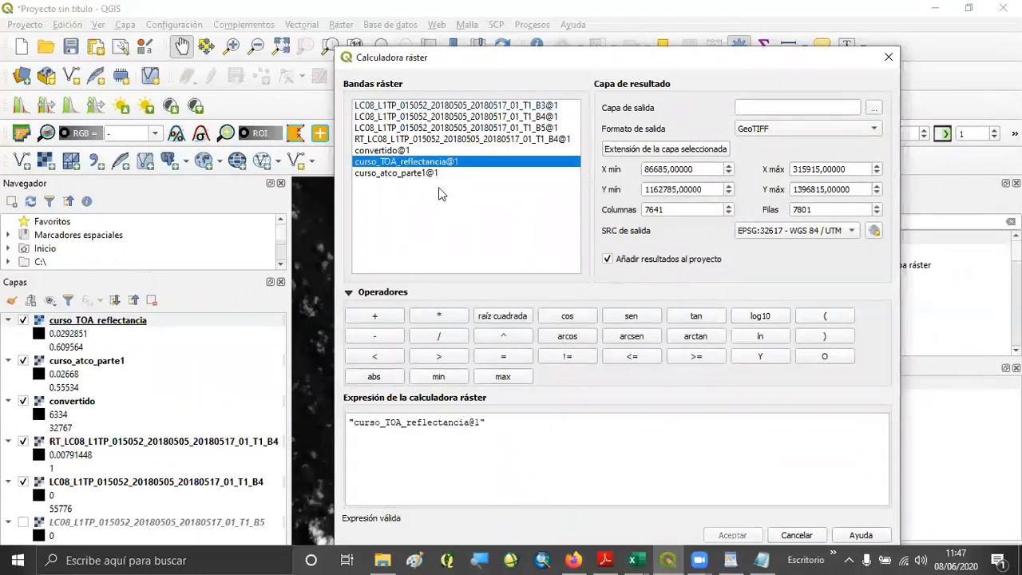
left_click(381, 337)
left_click(539, 427)
key("ctrl+v")
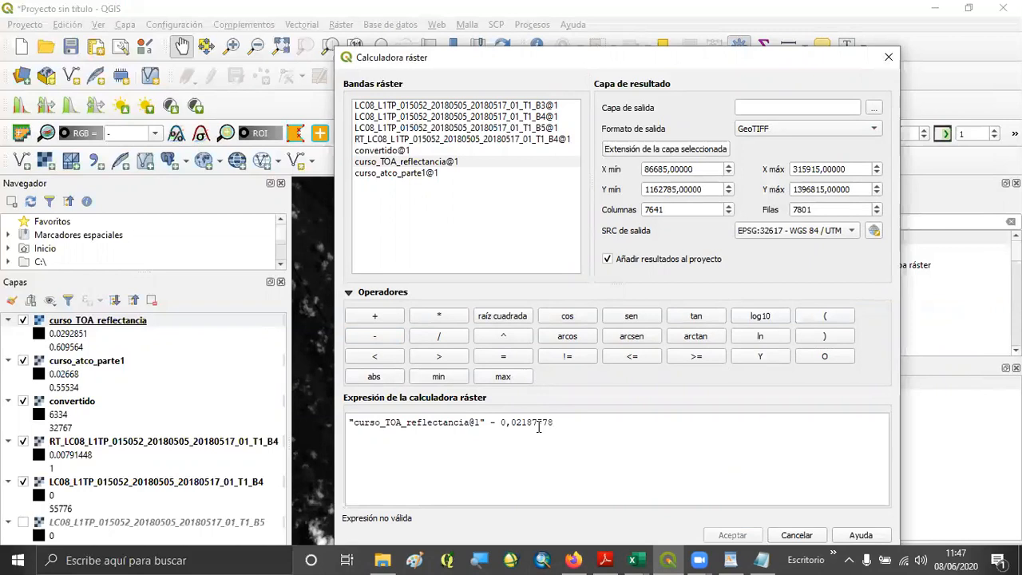
left_click_drag(504, 423, 507, 423)
type(".")
Step: Set the output layer to curso_SR_reflectancia in the salidas folder and run the scatter subtraction
left_click(874, 107)
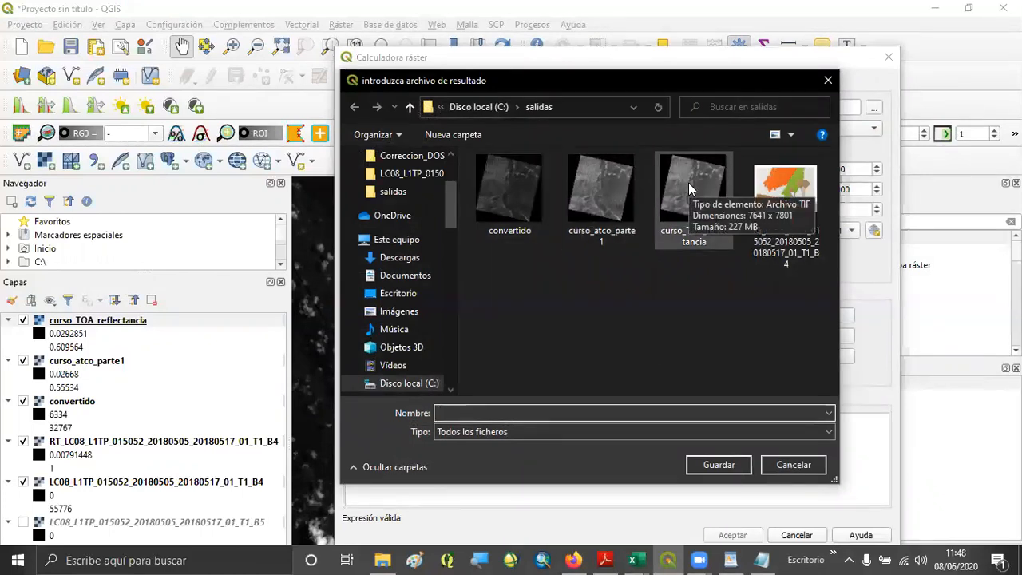
left_click(690, 187)
double_click(483, 412)
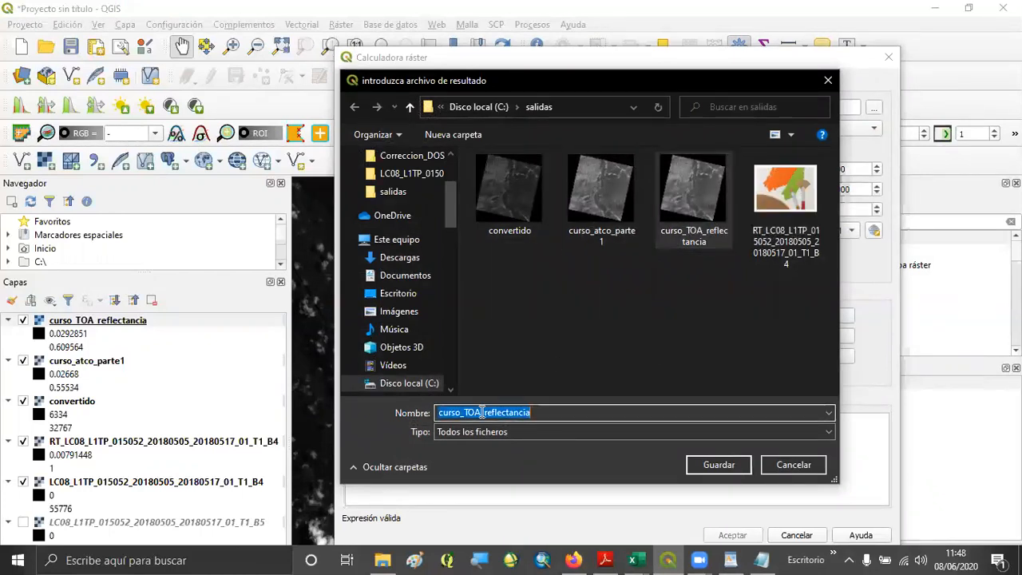
left_click_drag(483, 413, 464, 412)
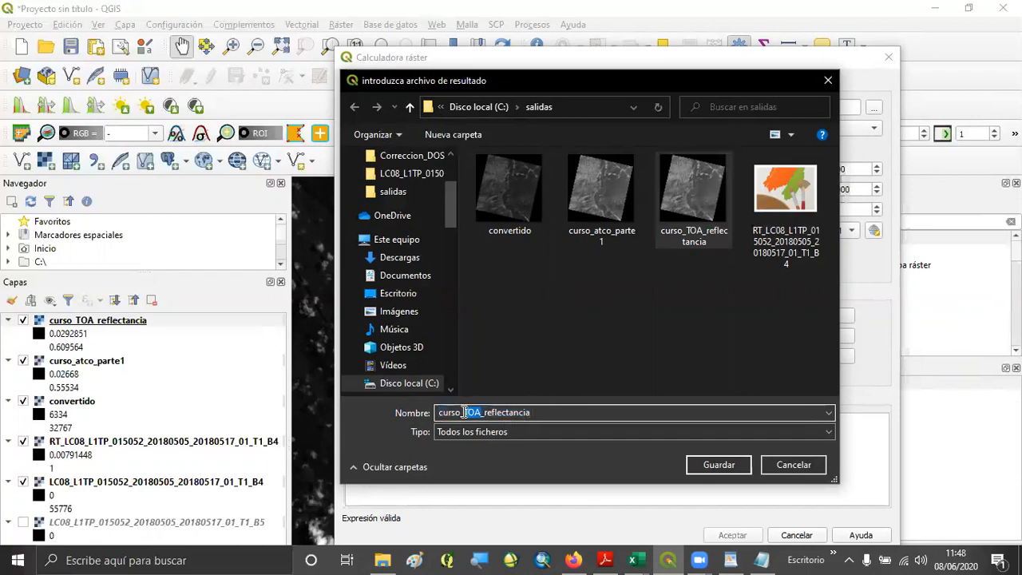
type("SR")
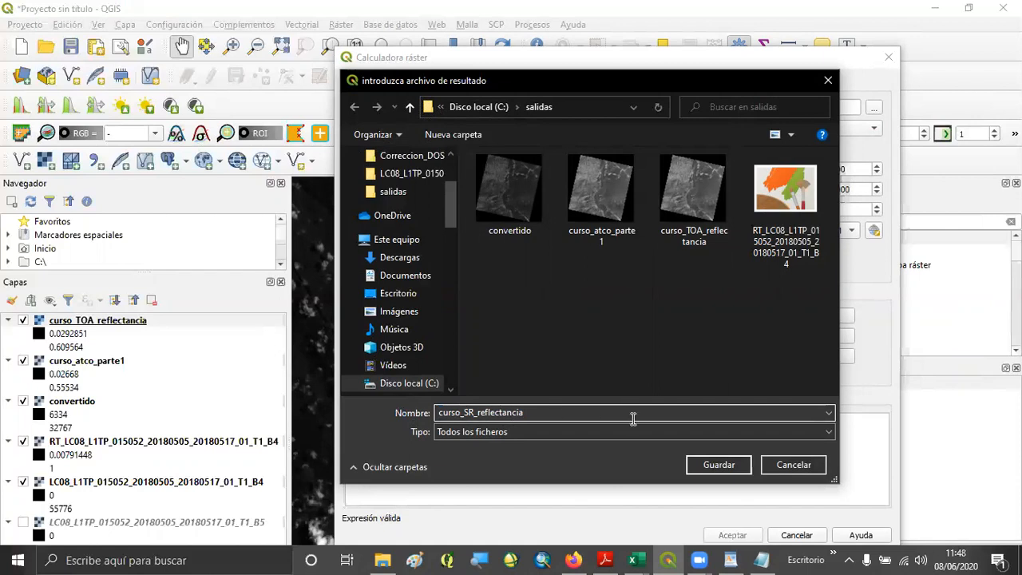
left_click(719, 466)
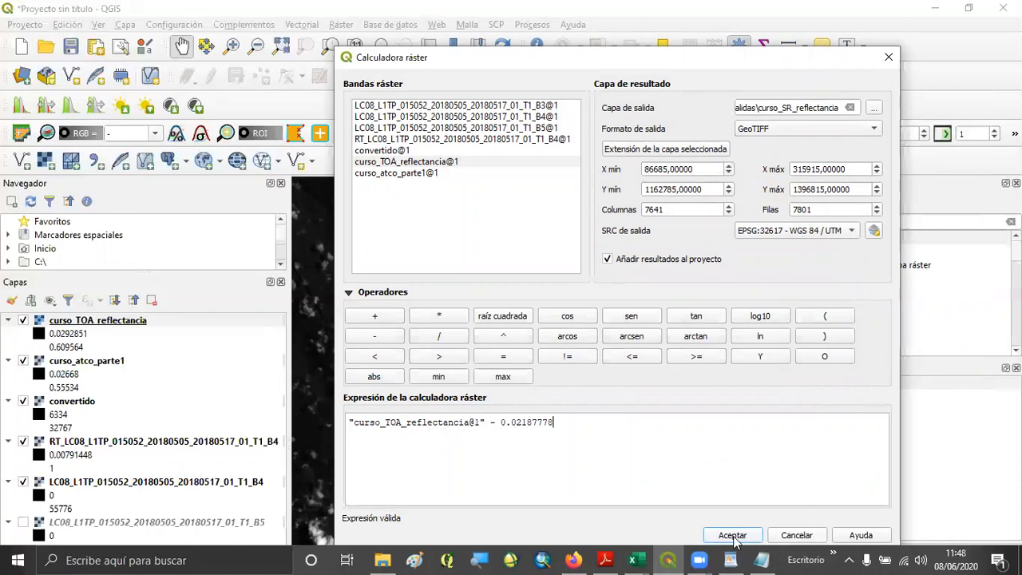
left_click(733, 536)
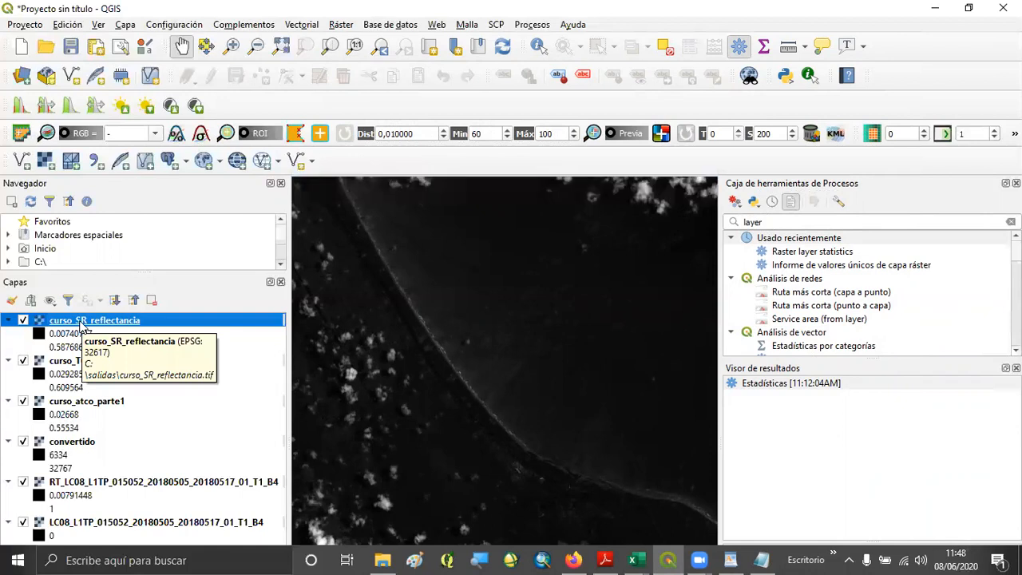
Step: Review the contrast enhancement and min/max value settings in the curso_SR_reflectancia layer's symbology and accept them with Estirar a MinMax
right_click(81, 324)
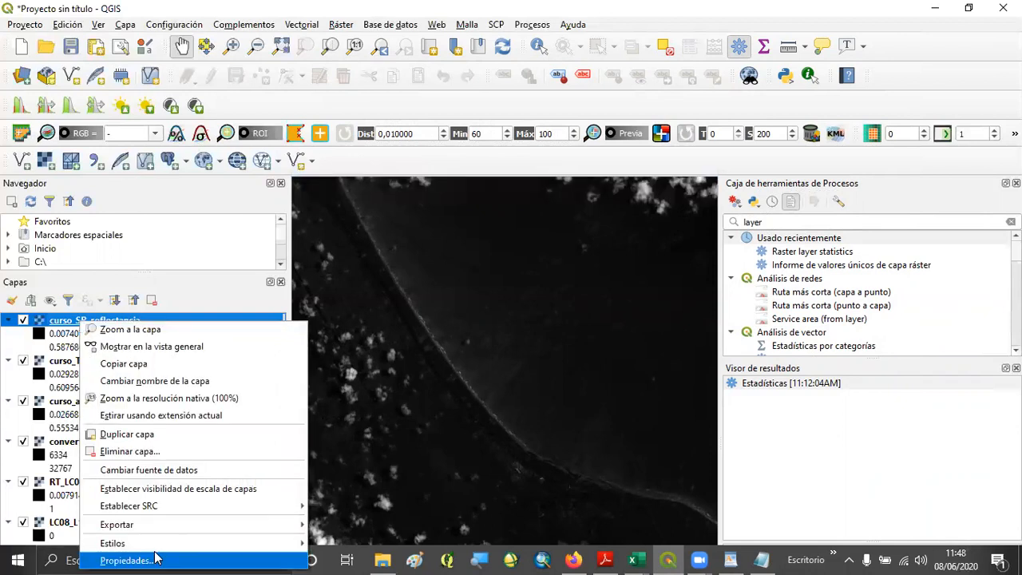
left_click(126, 560)
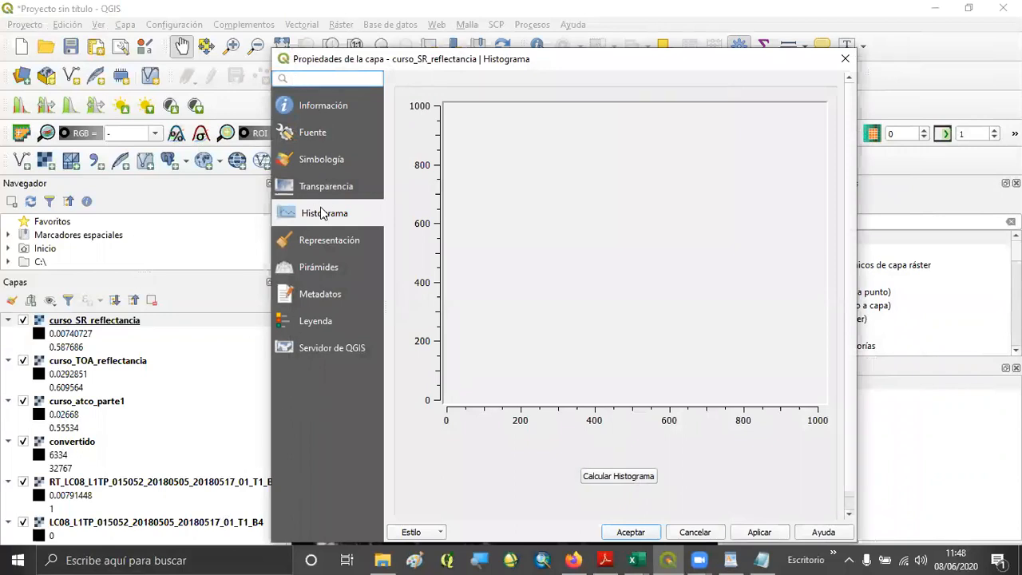
left_click(314, 106)
left_click(313, 133)
left_click(313, 163)
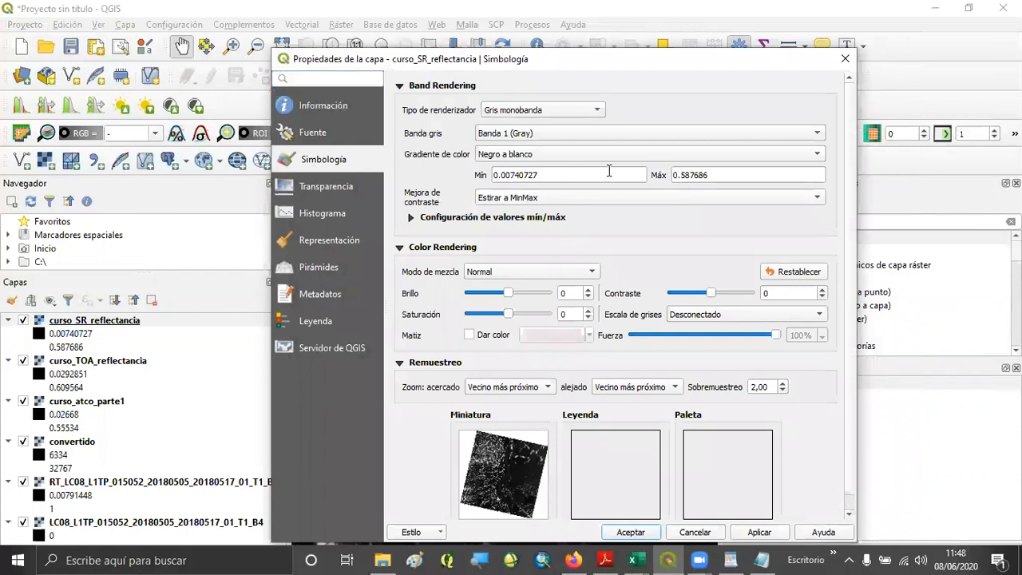
left_click(534, 198)
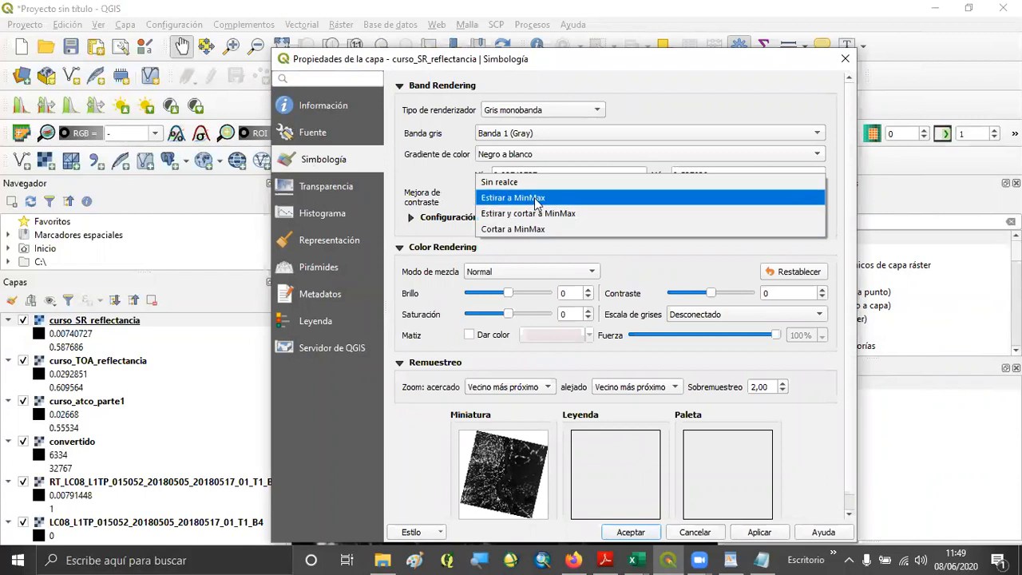
left_click(537, 200)
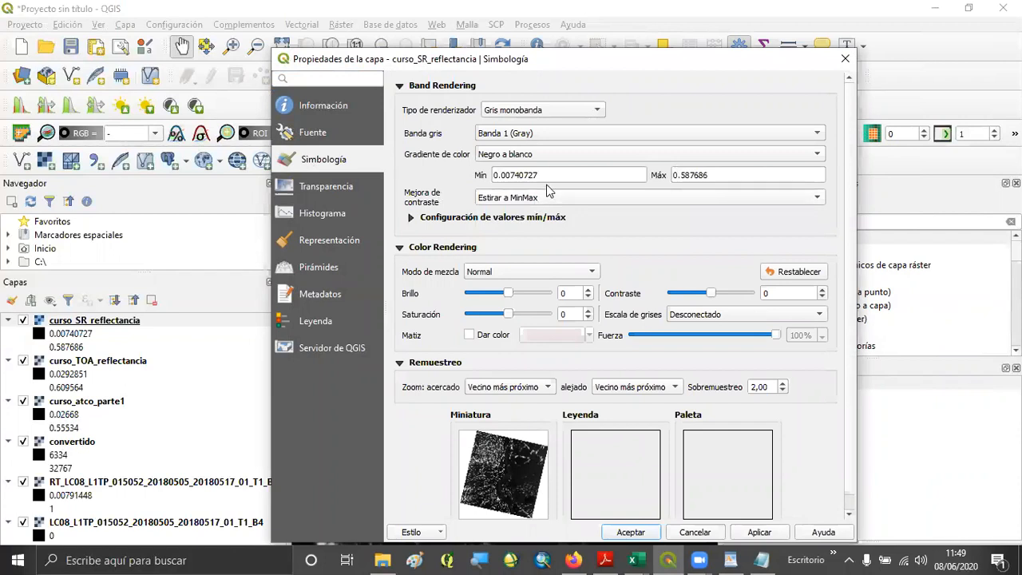
left_click(411, 218)
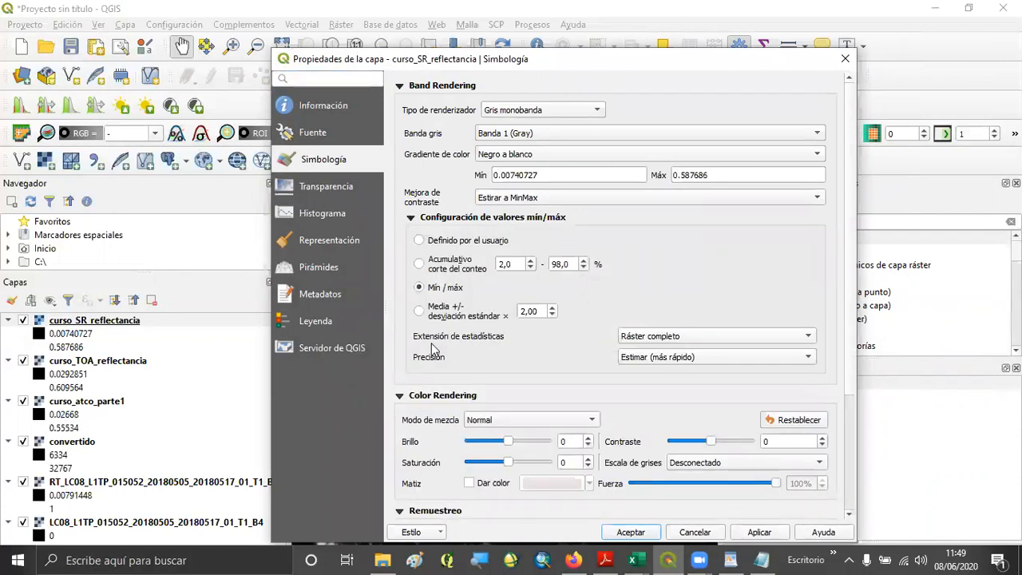
left_click(758, 532)
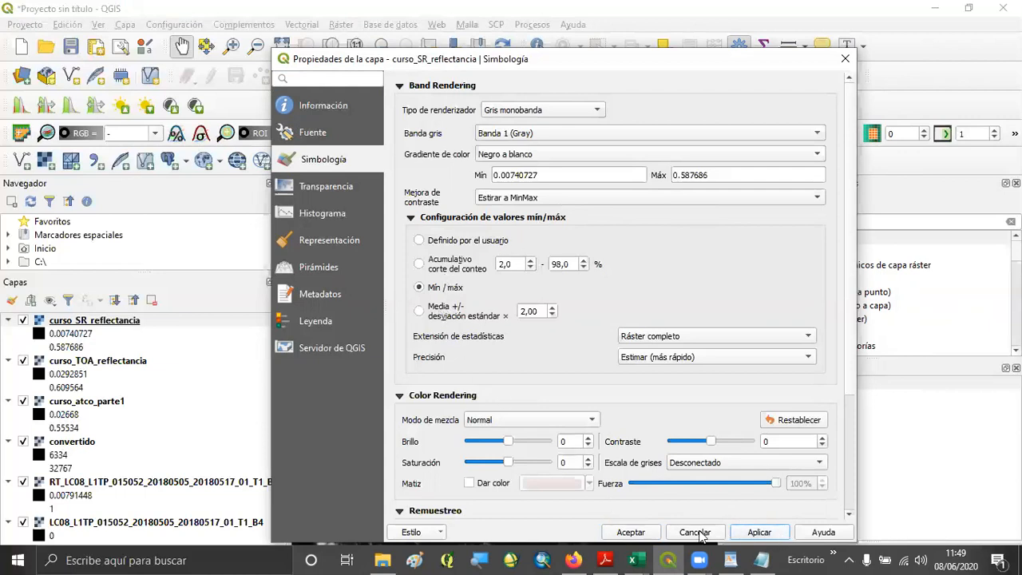
left_click(631, 531)
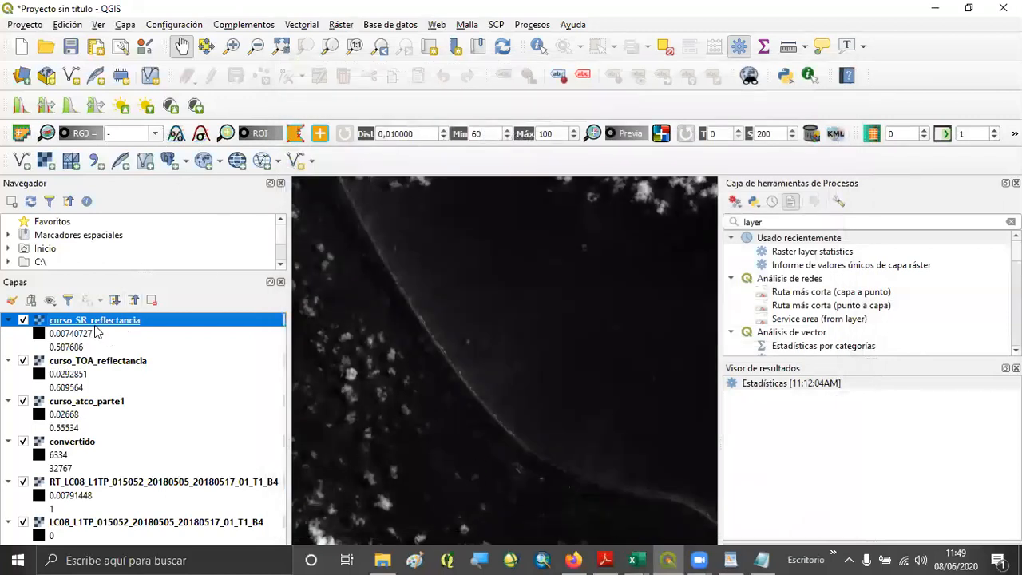